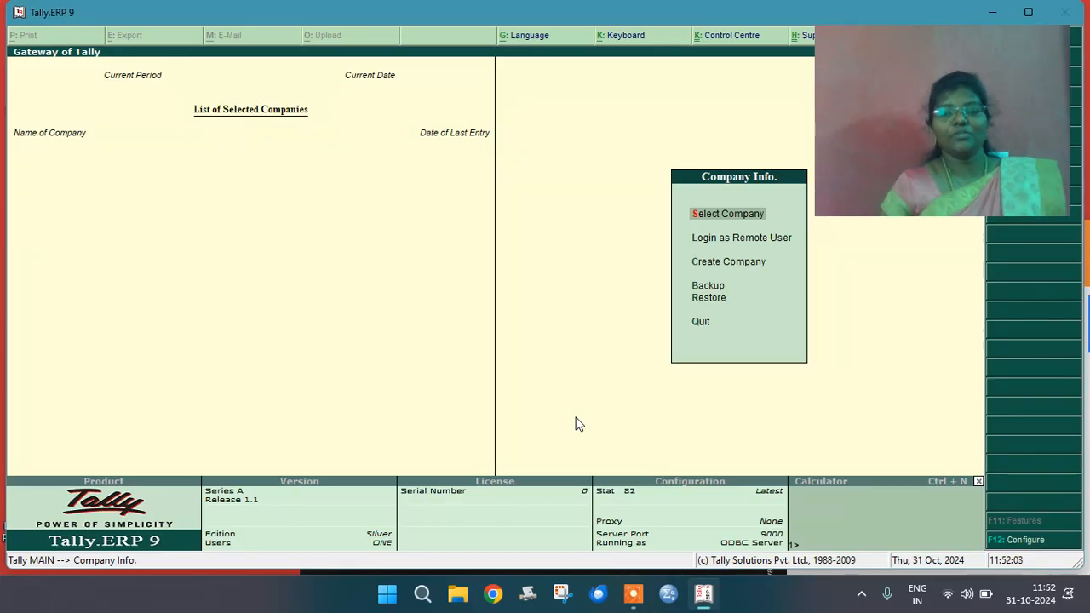
- Start creating a new company named Commerce, using the same mailing name and leaving the address blank
left_click(704, 269)
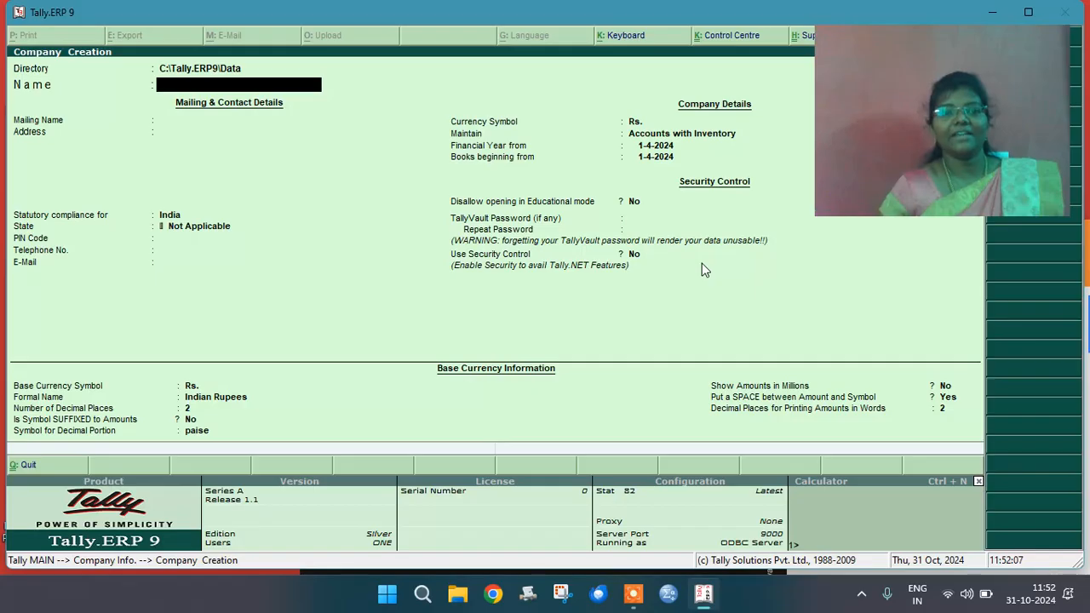
type("Commerce")
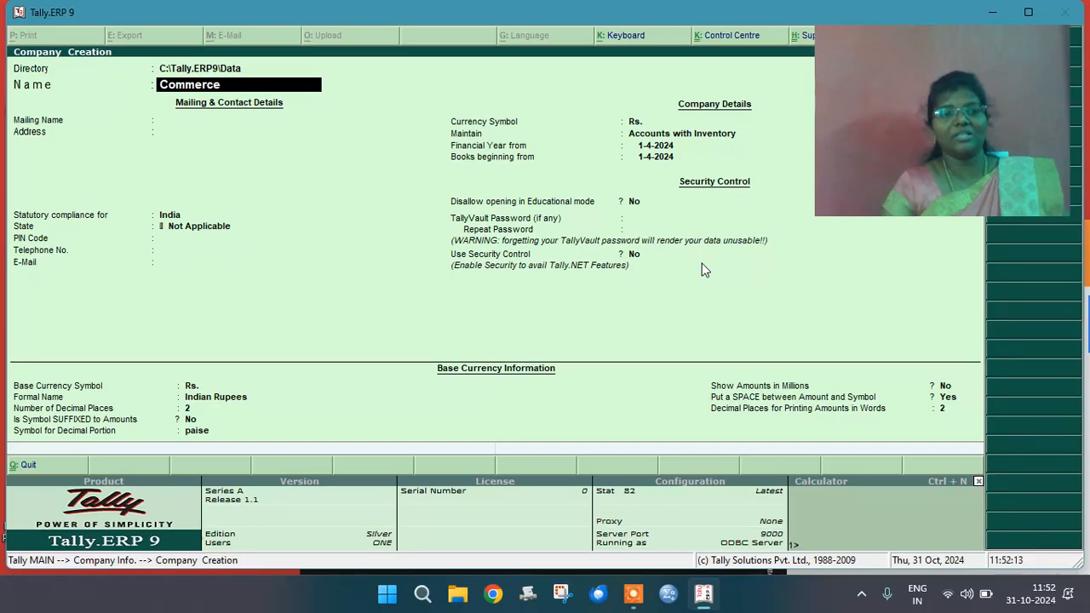
key("Return")
key("Return")
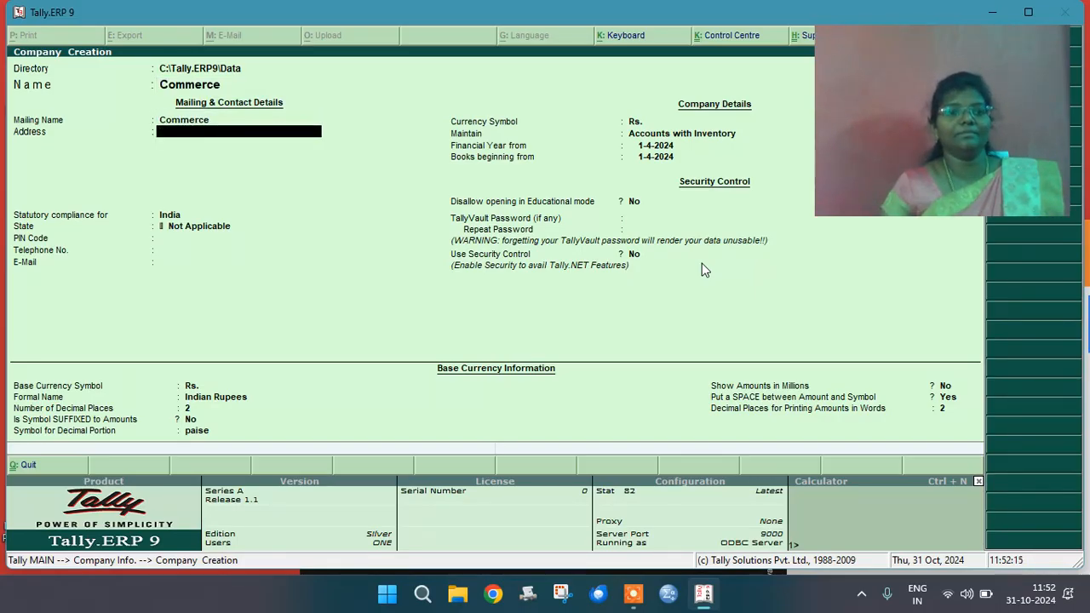
key("Return")
key("Return")
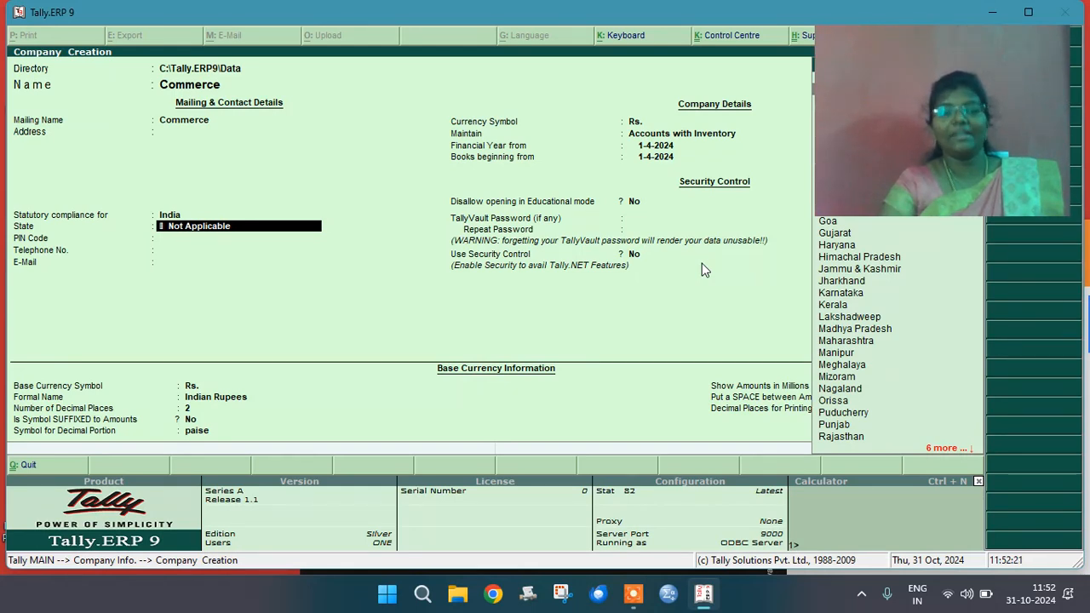
- Set the company's state to Tamil Nadu, fill in its postal code and save the company with the remaining defaults
type("TA")
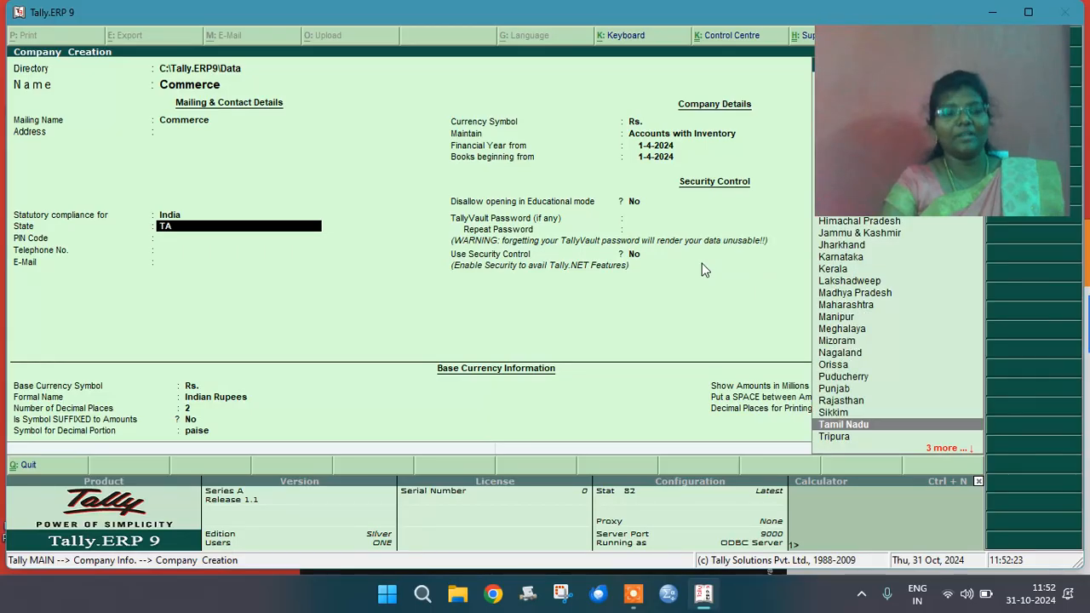
type("m")
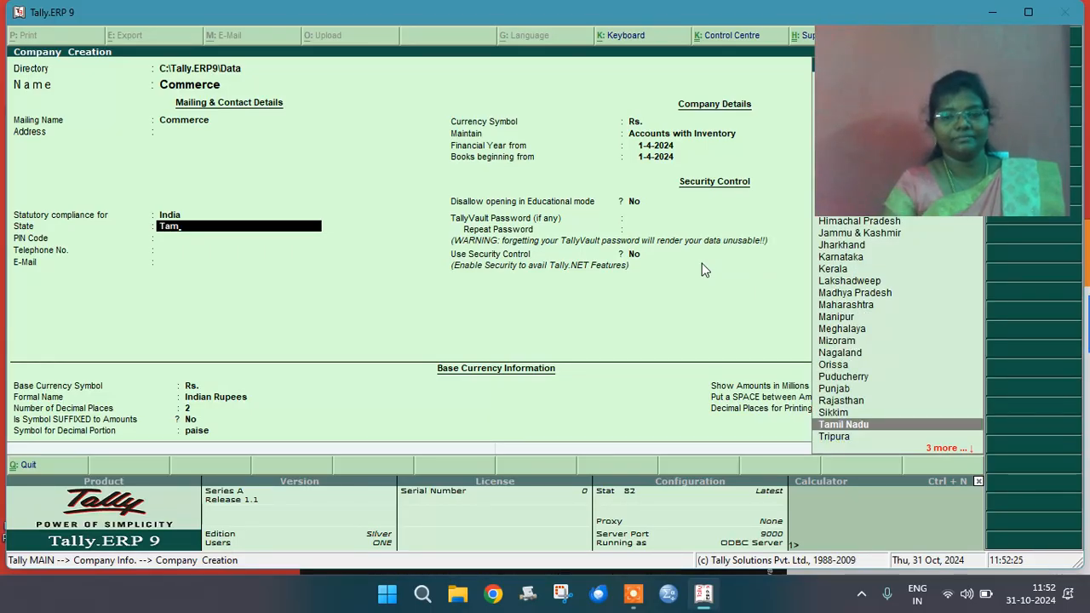
key("Return")
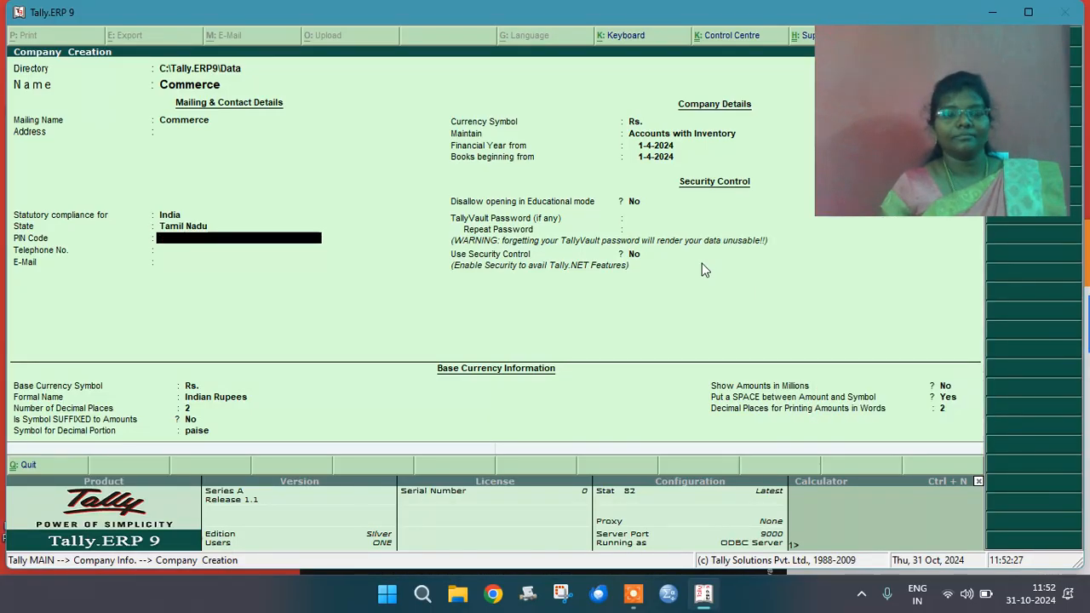
type("6")
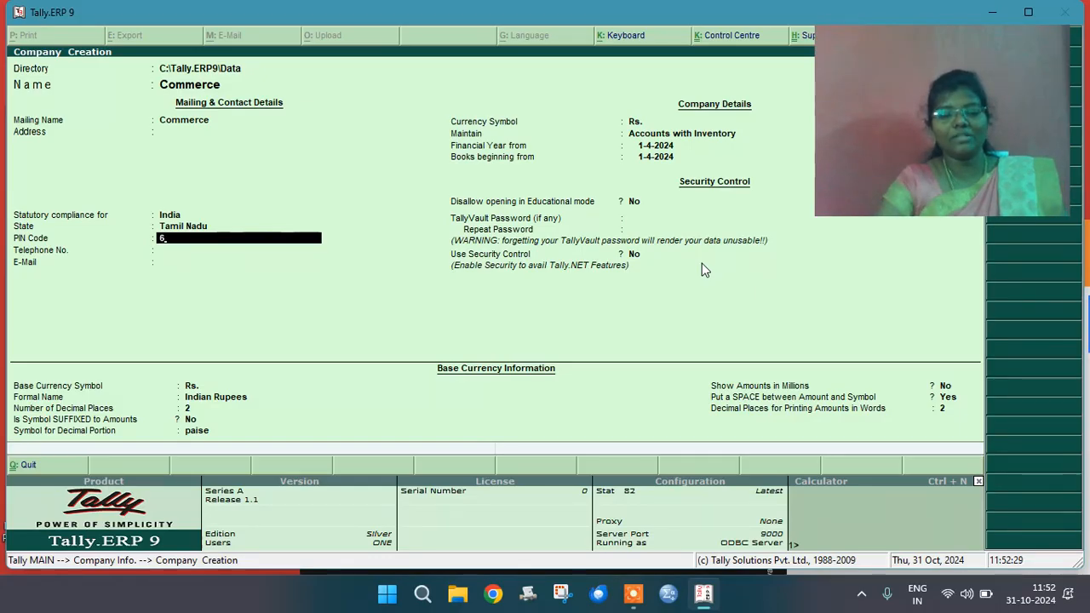
type("25018")
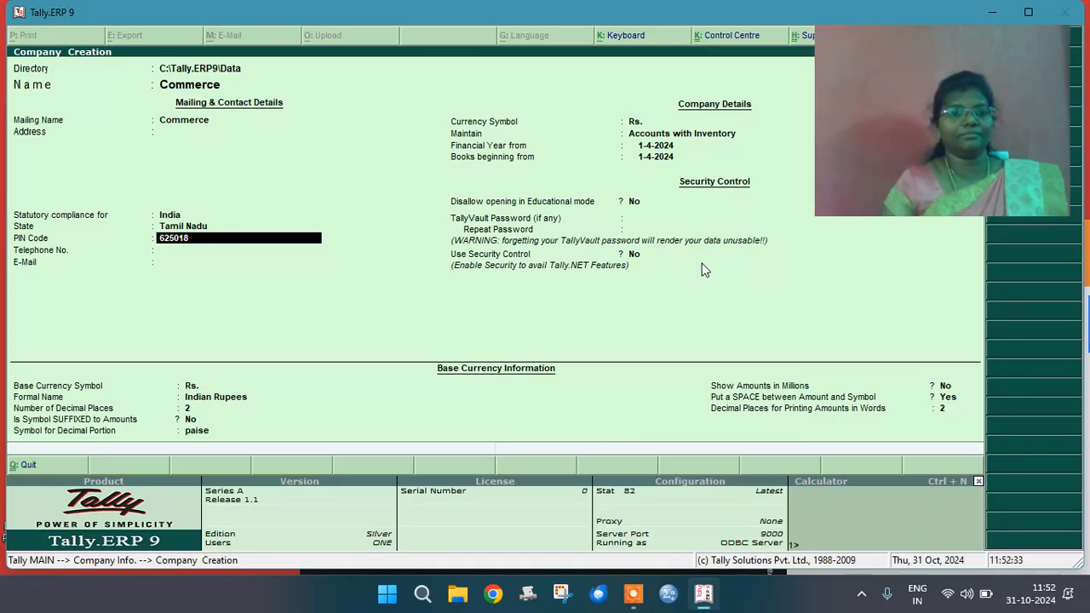
key("Return")
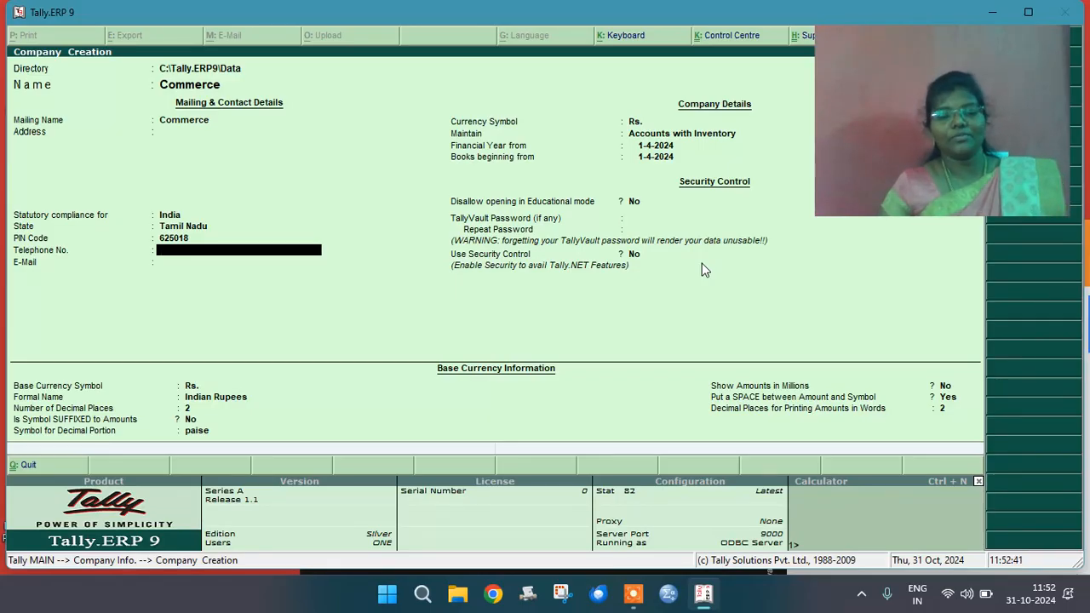
key("ctrl+a")
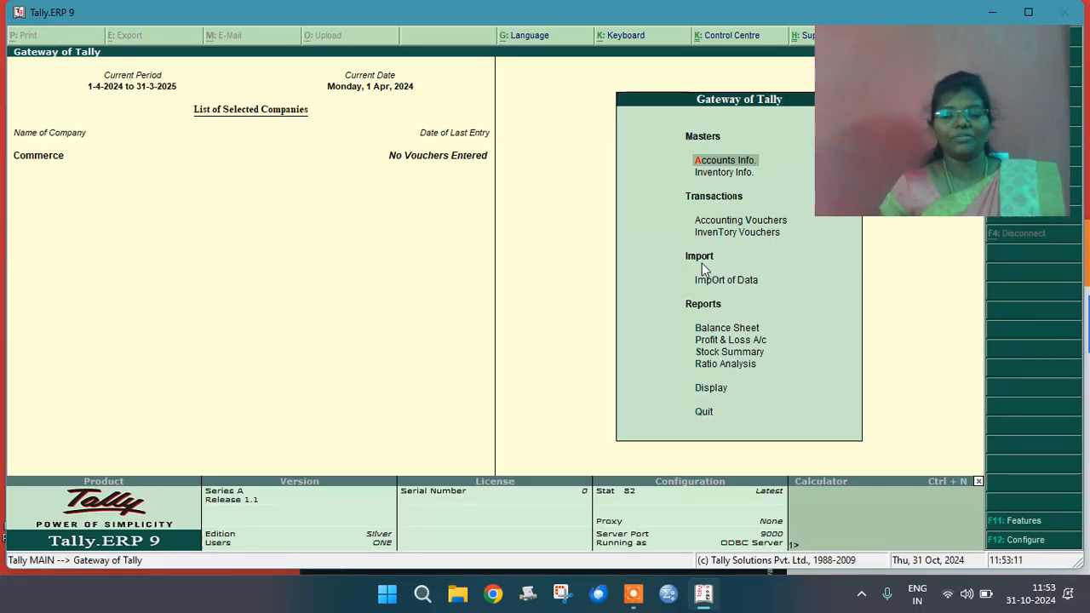
- Open accounting voucher creation and bring up the Contra voucher form, dismissing the antivirus advertisement windows
key("v")
mouse_move(819, 54)
left_mouse_down()
mouse_move(516, 61)
mouse_move(324, 28)
mouse_move(161, 39)
left_mouse_up()
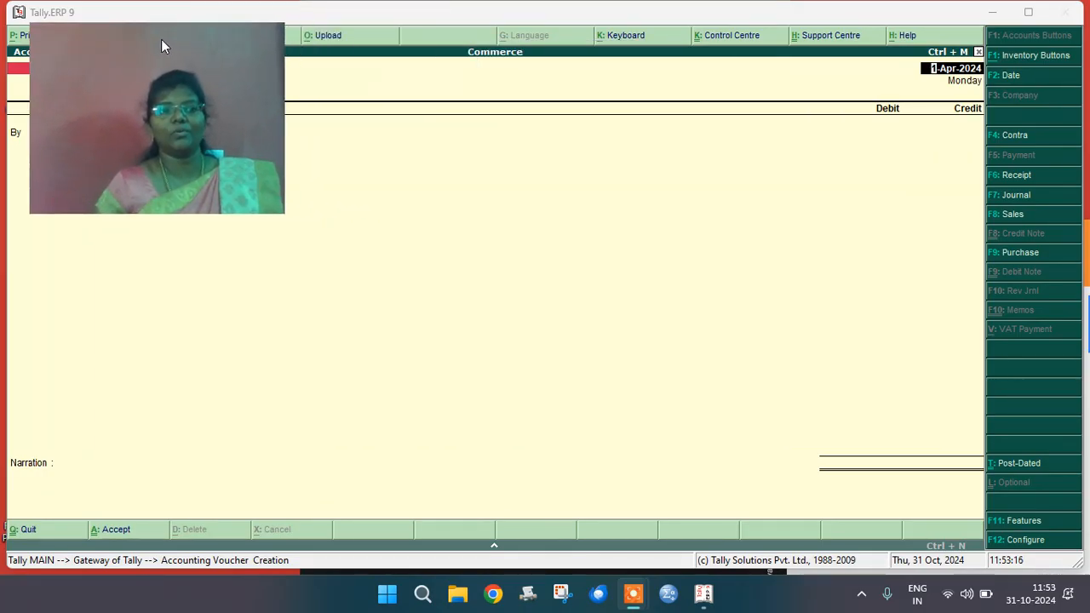
left_click(1047, 139)
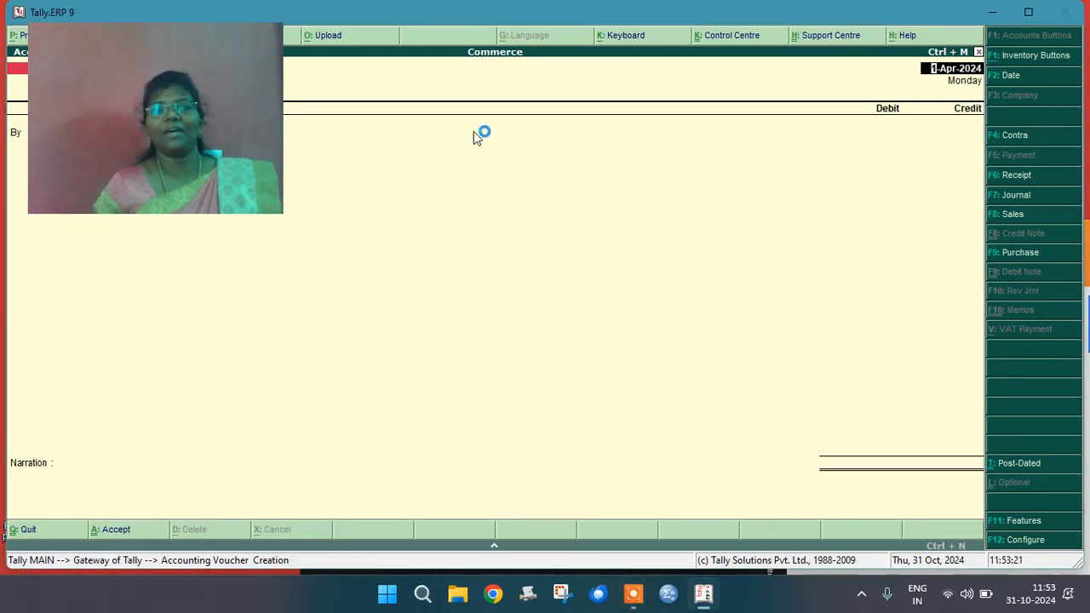
left_click_drag(208, 84, 552, 91)
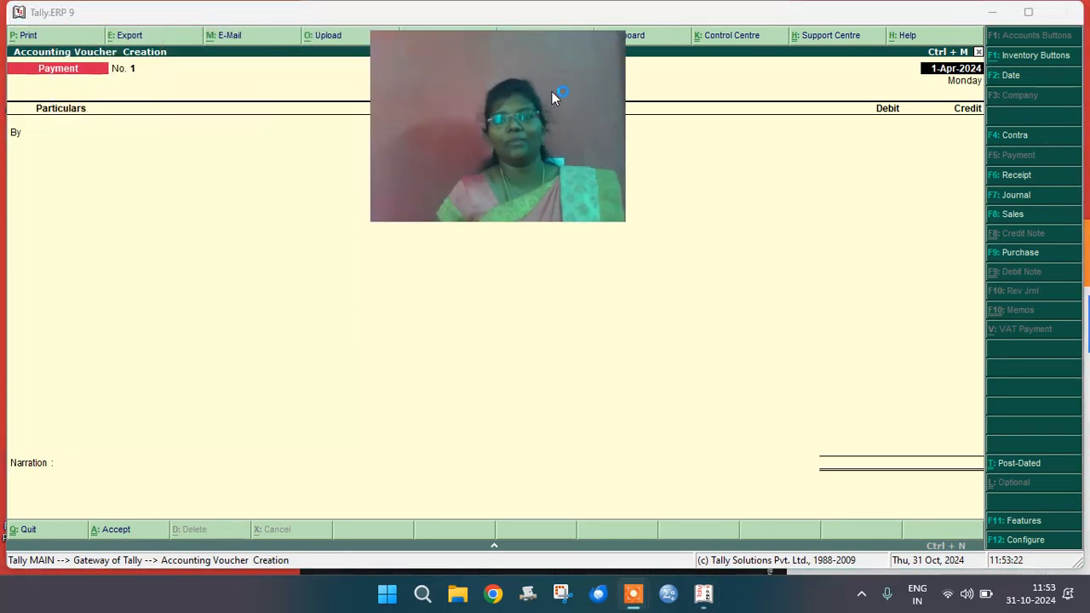
left_click(1011, 140)
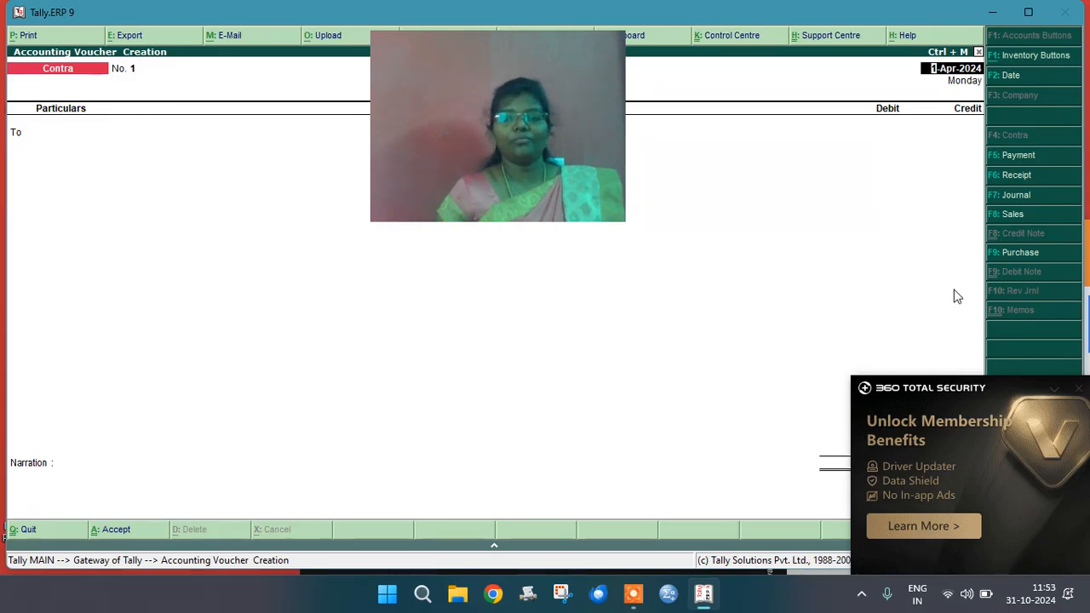
left_click(1081, 388)
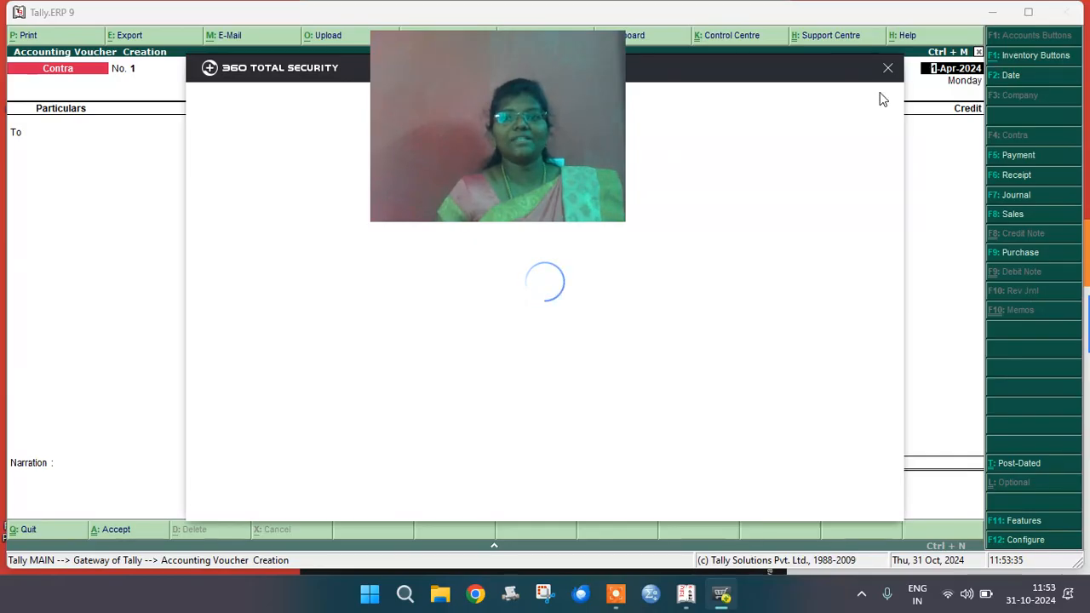
left_click(888, 70)
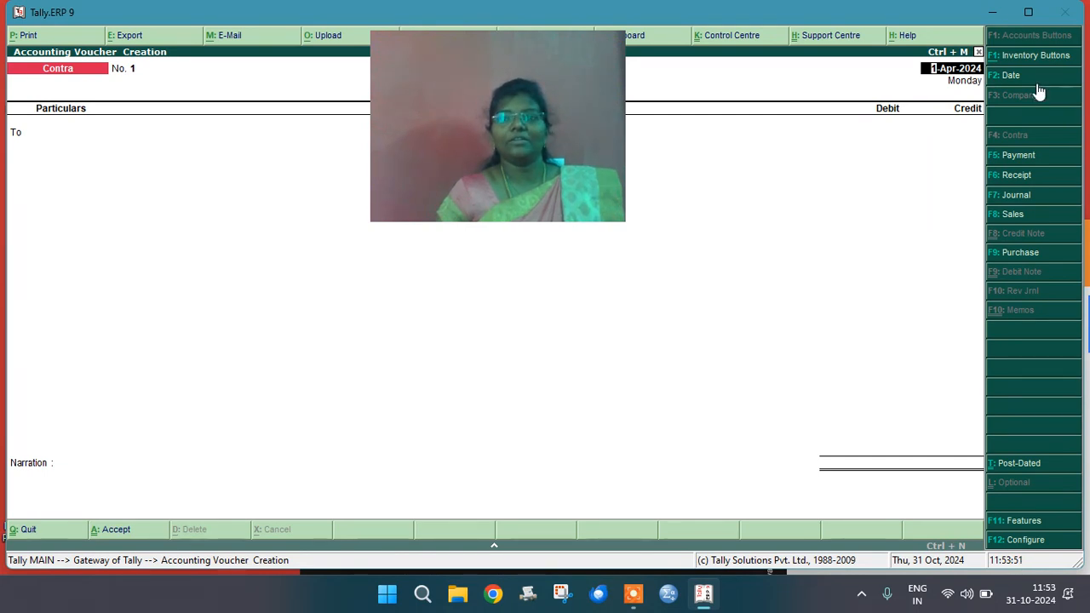
- View the Payment, Receipt, Journal, Sales and Purchase voucher forms one after another
left_click(986, 164)
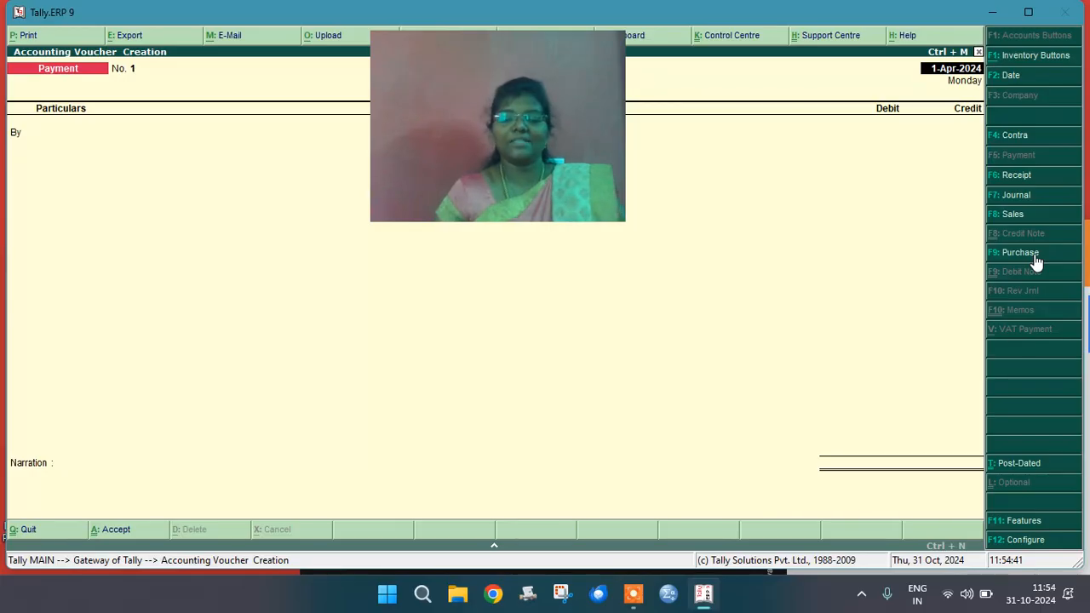
key("F6")
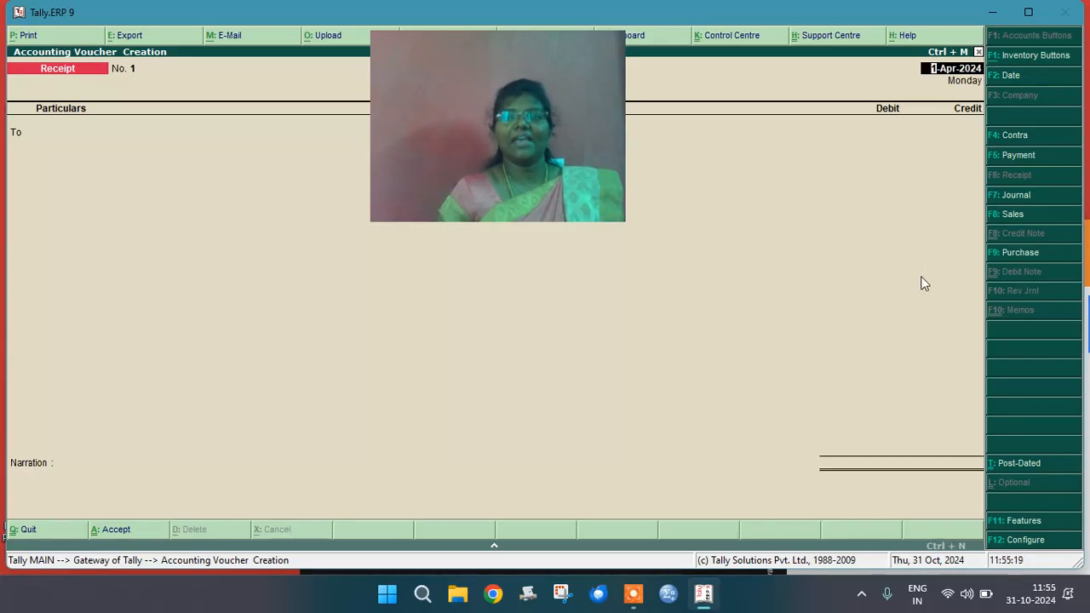
key("F7")
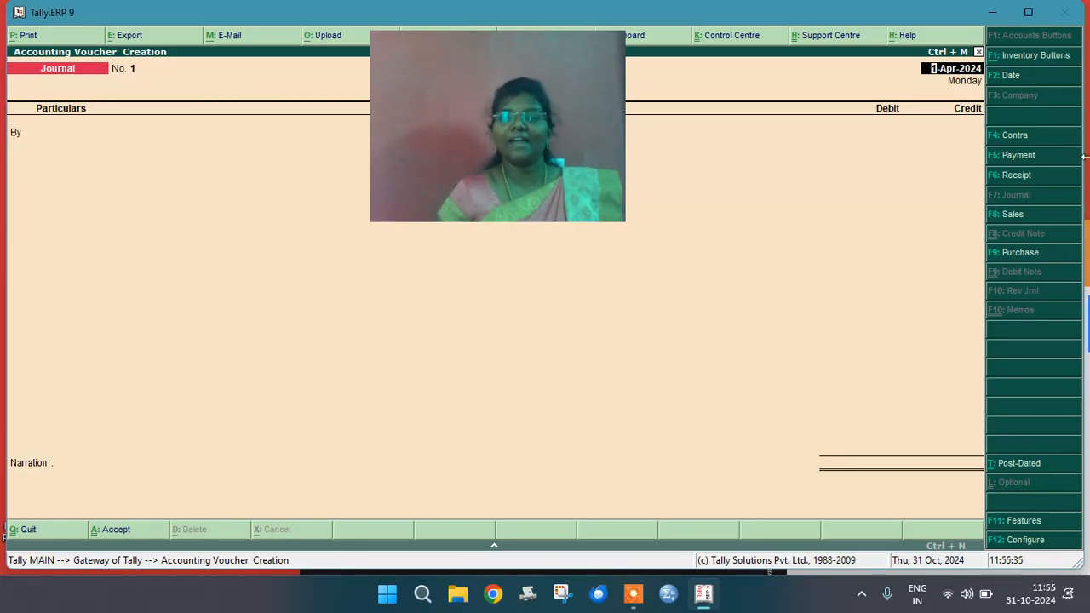
left_click(1001, 215)
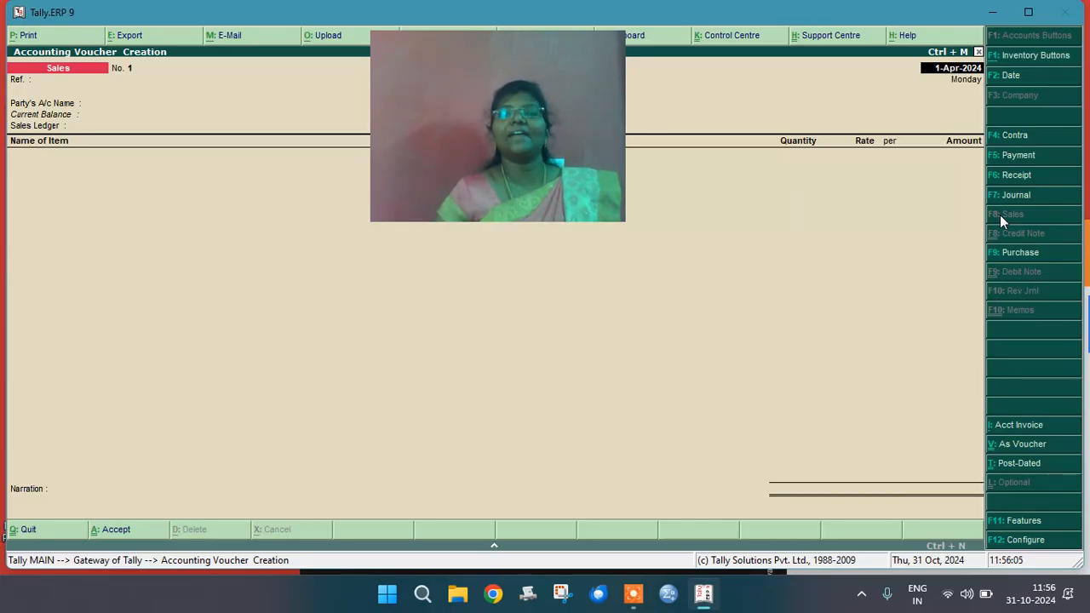
left_click(1026, 253)
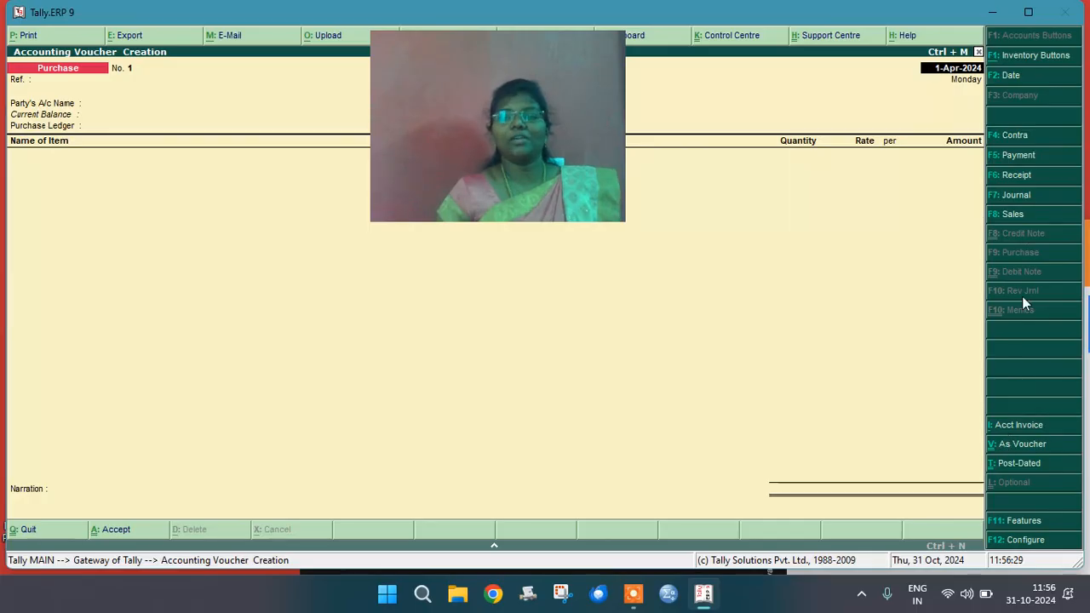
- View the Purchase form in voucher mode and the Receipt form, and quit voucher creation
left_click(1017, 444)
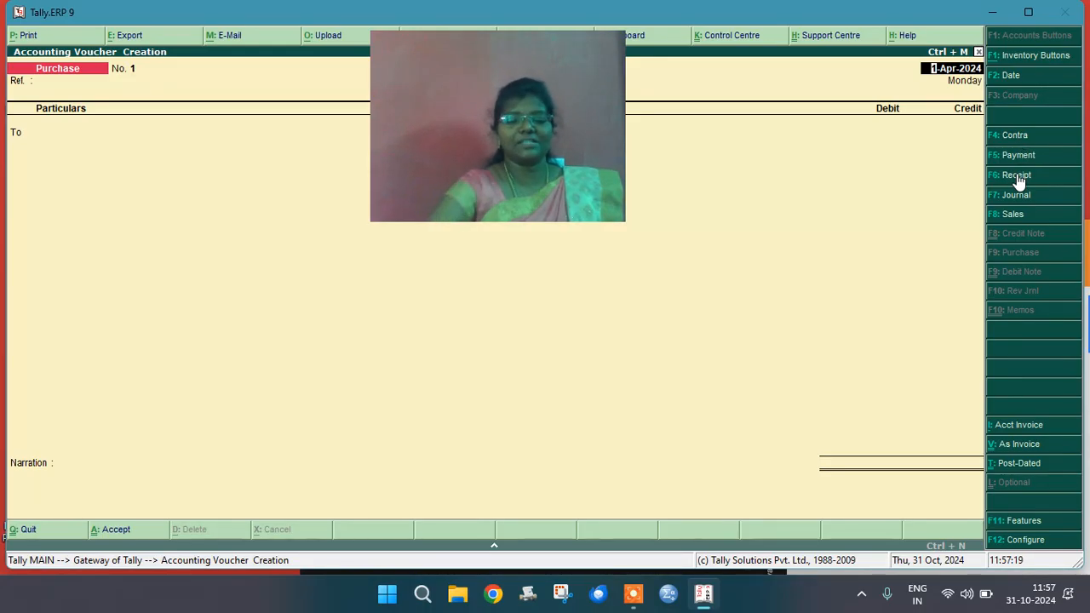
left_click(1018, 179)
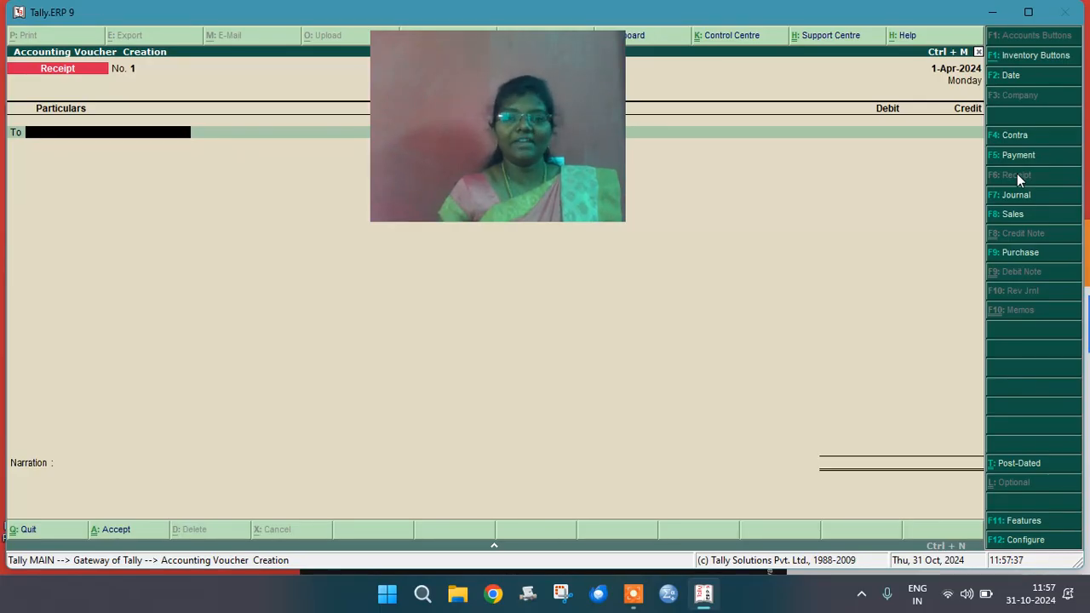
key("Escape")
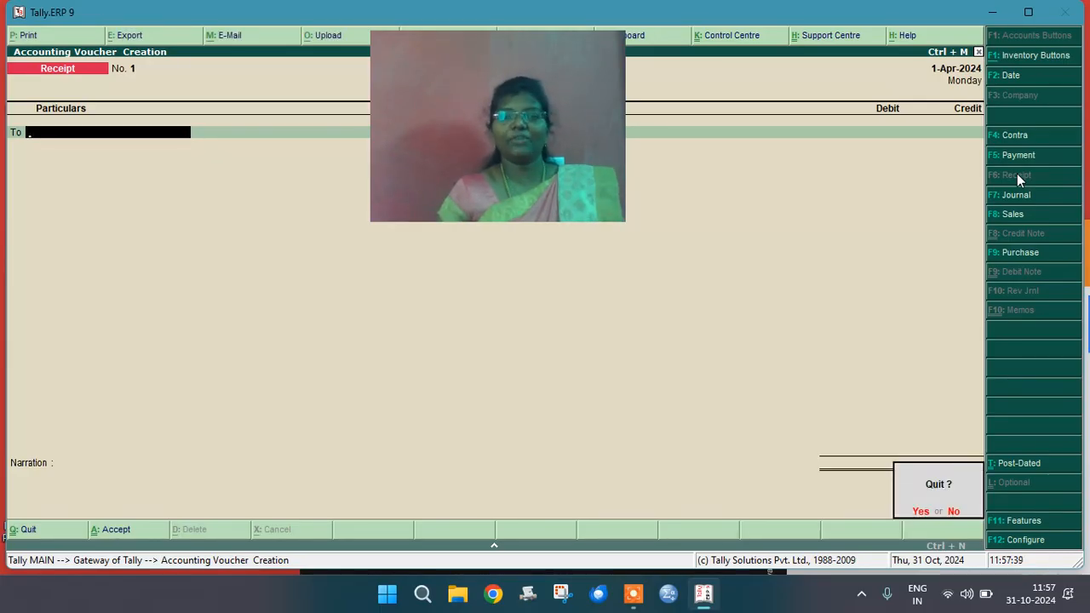
key("y")
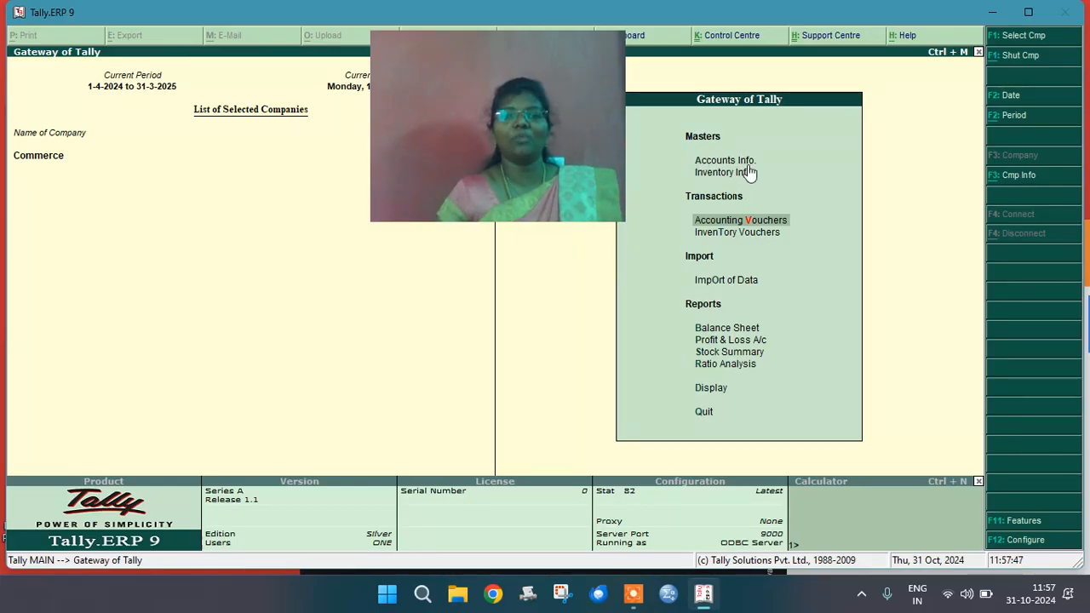
- Display the list of existing ledgers under the accounts masters, and return to the ledger options
key("a")
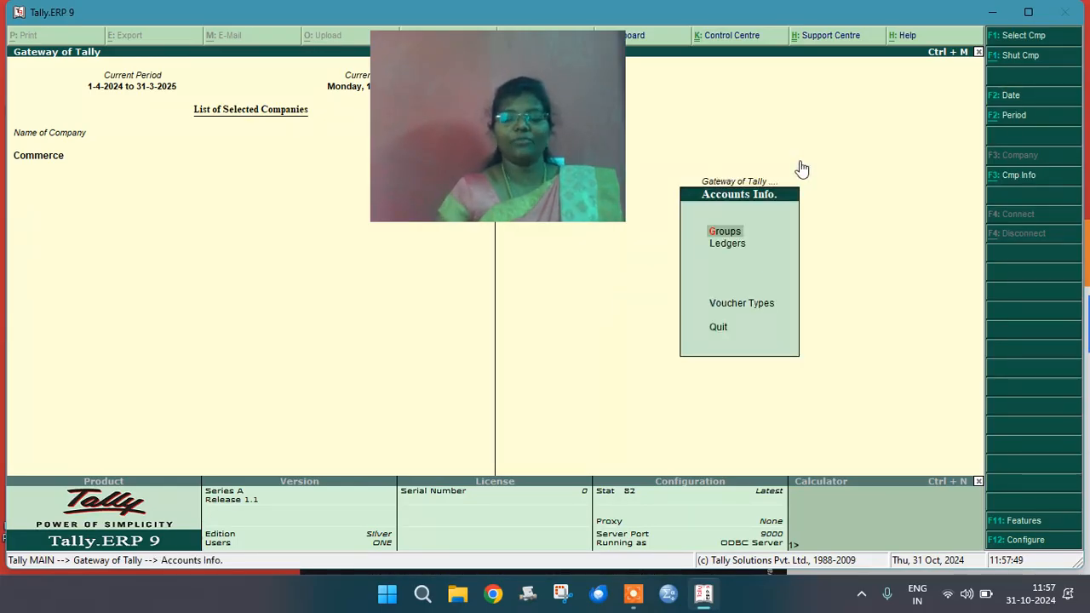
key("l")
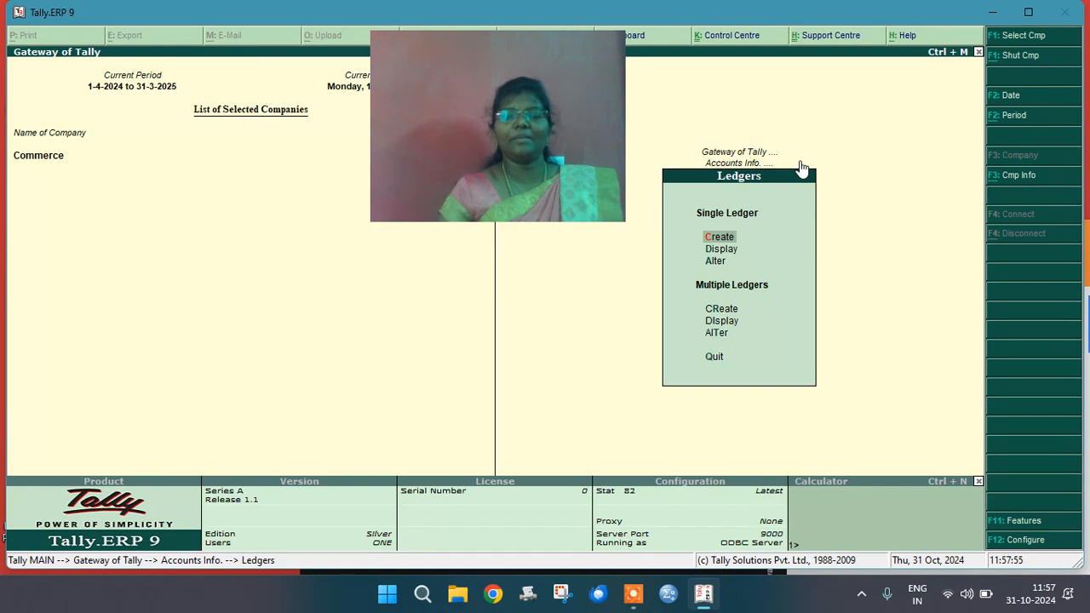
key("d")
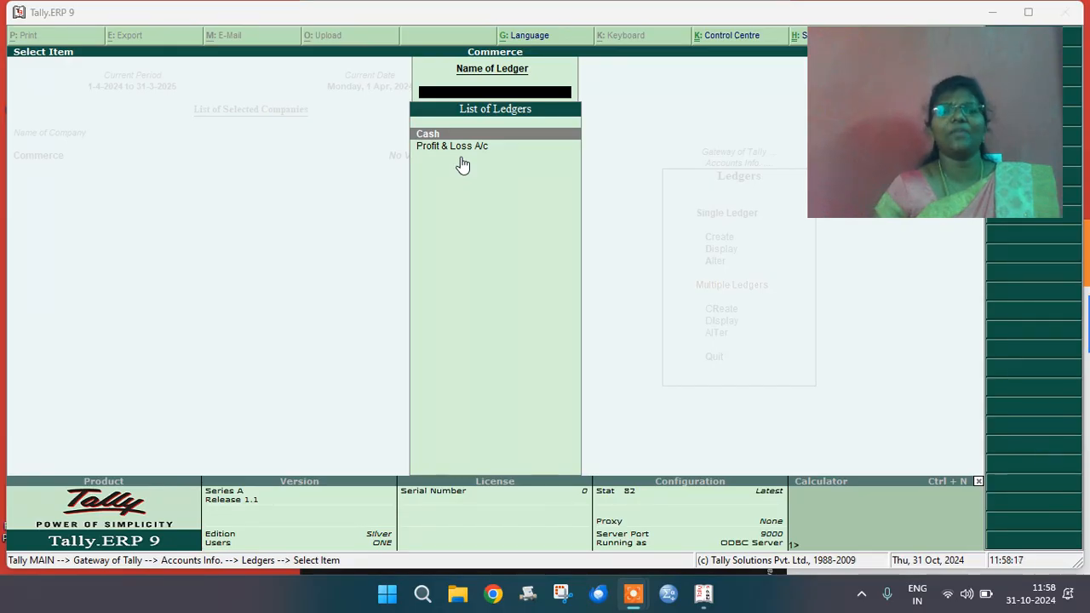
left_click_drag(930, 132, 182, 337)
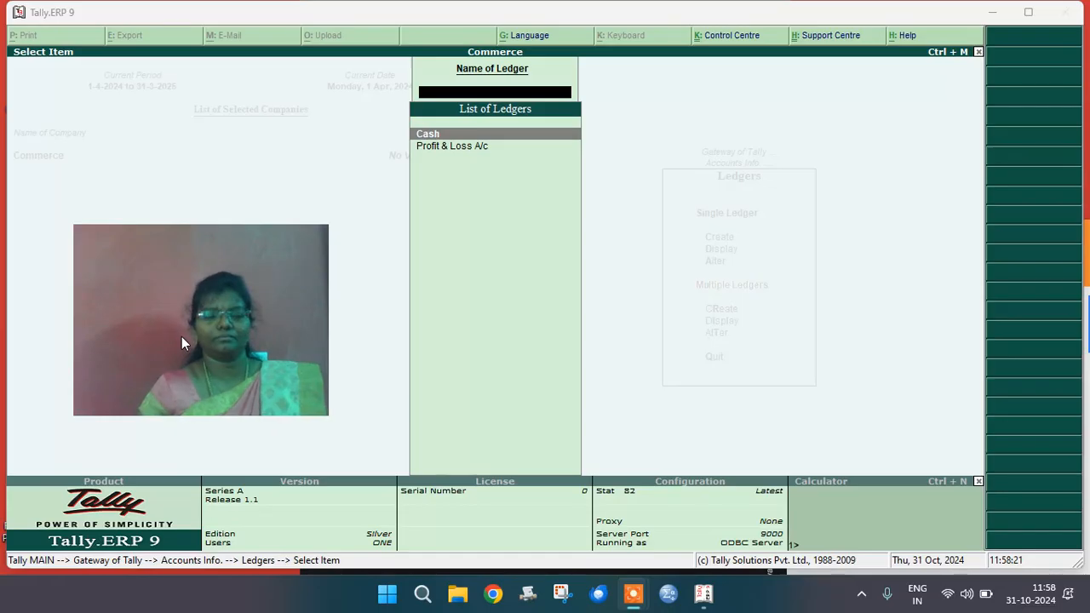
left_click(703, 245)
key("Escape")
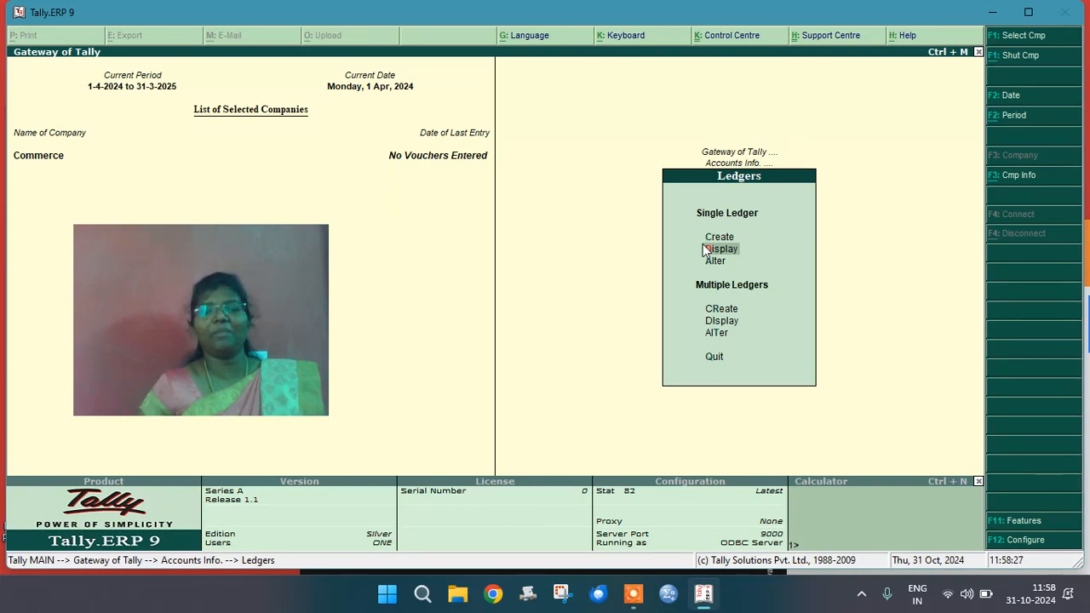
- Start a new single ledger and name it Capital
key("c")
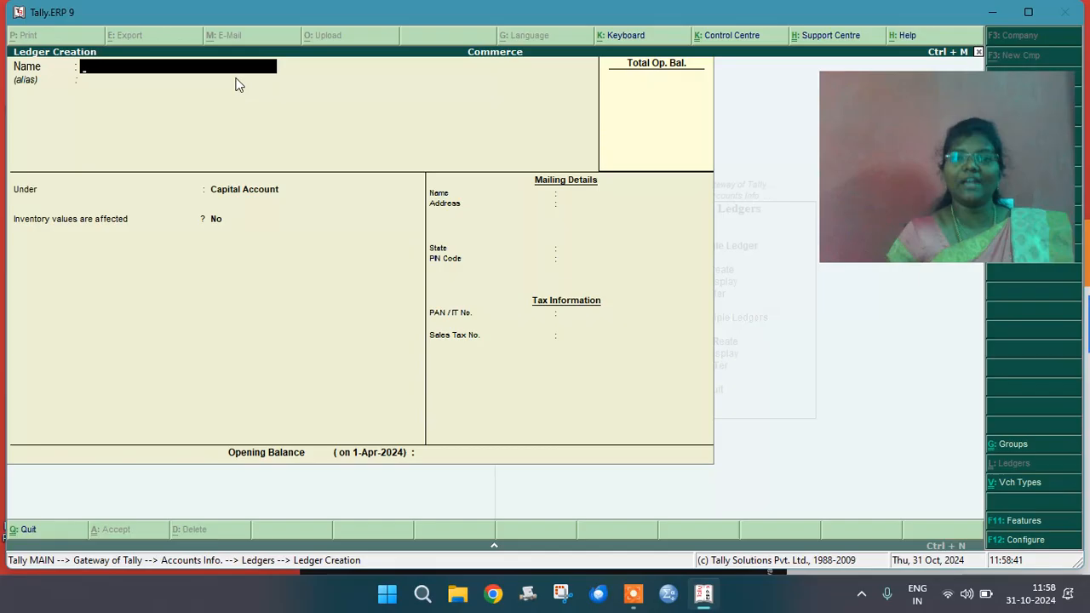
type("Ca")
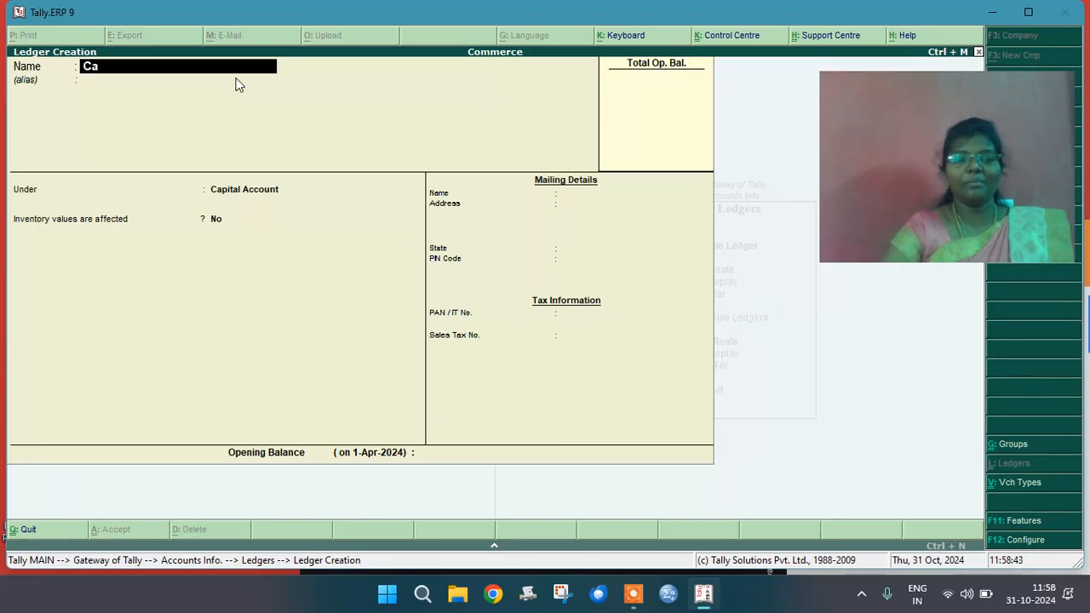
type("pti")
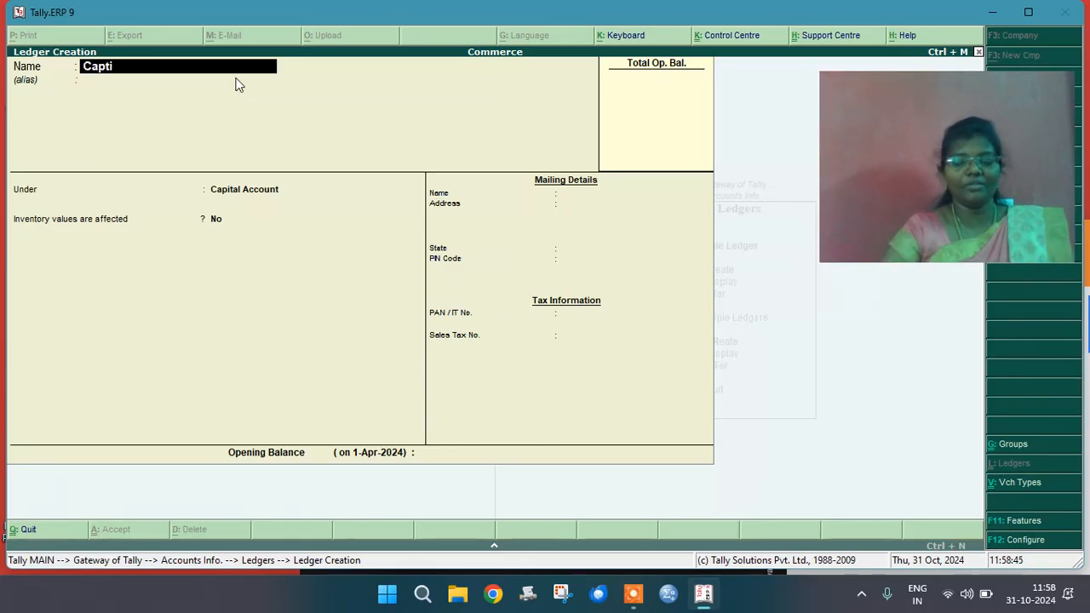
key("BackSpace")
key("BackSpace")
type("ital")
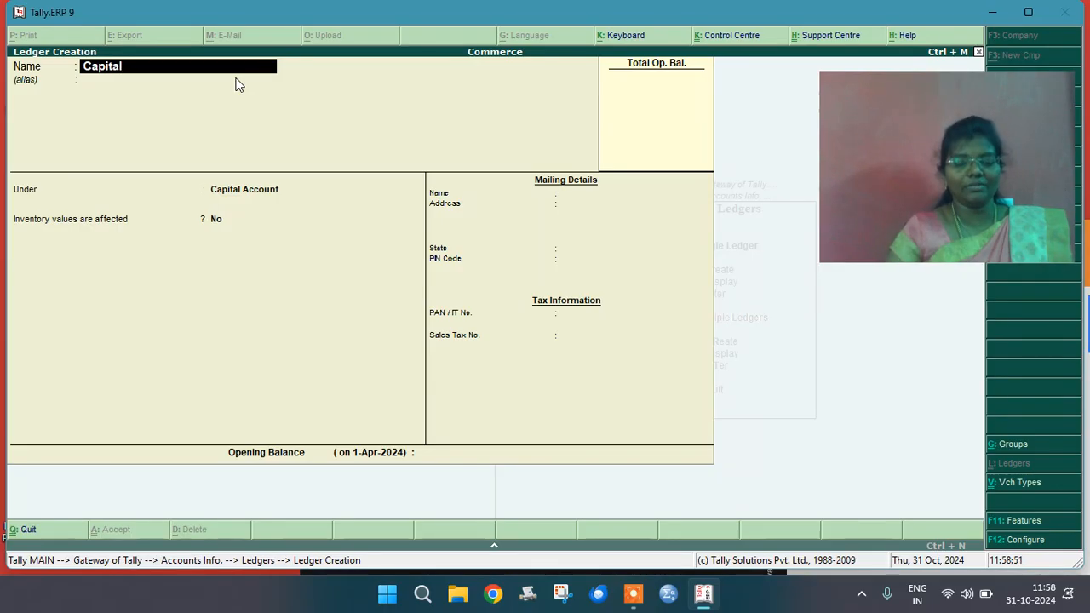
- Complete the new ledger's name as Capital A/c and leave its alias blank
type(" A/c")
key("Return")
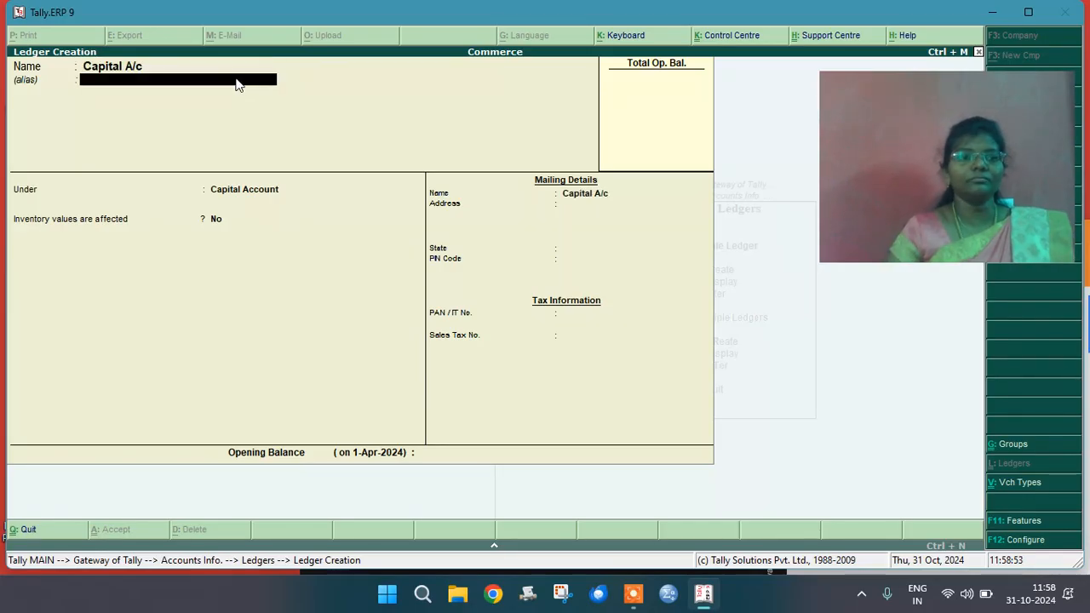
key("Return")
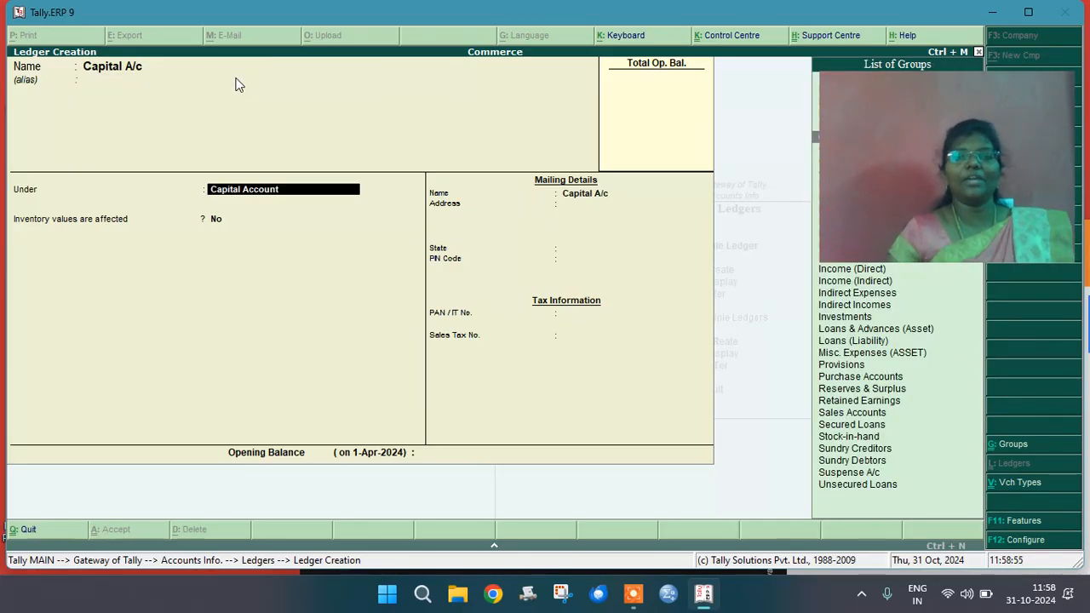
- Place the Capital A/c ledger under Capital Account, leave its mailing details blank, and save it
left_click_drag(913, 114, 653, 387)
left_click(695, 217)
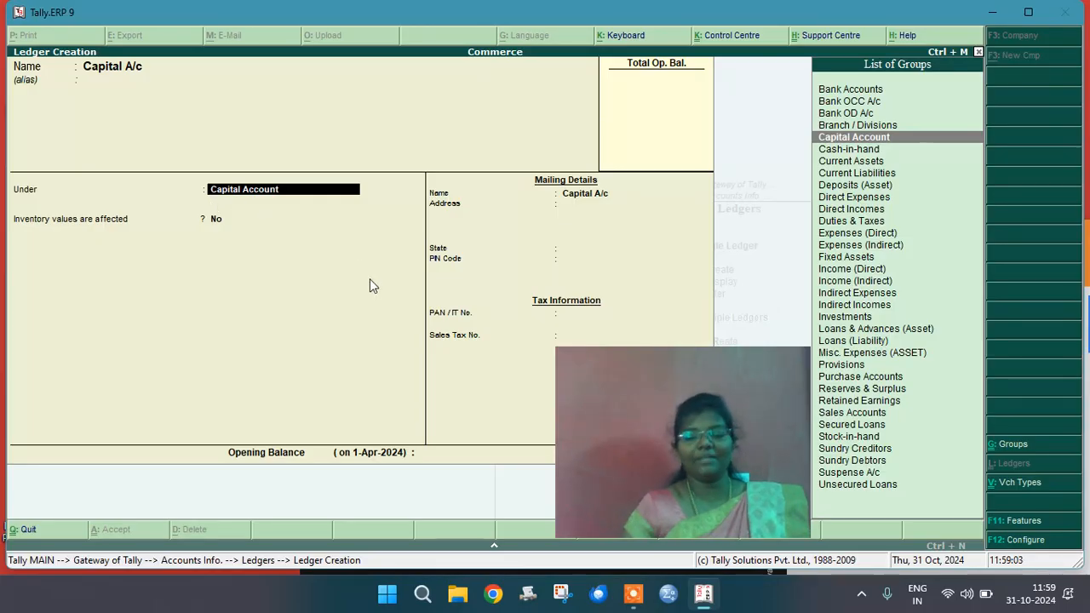
key("Return")
key("Return")
key("Return")
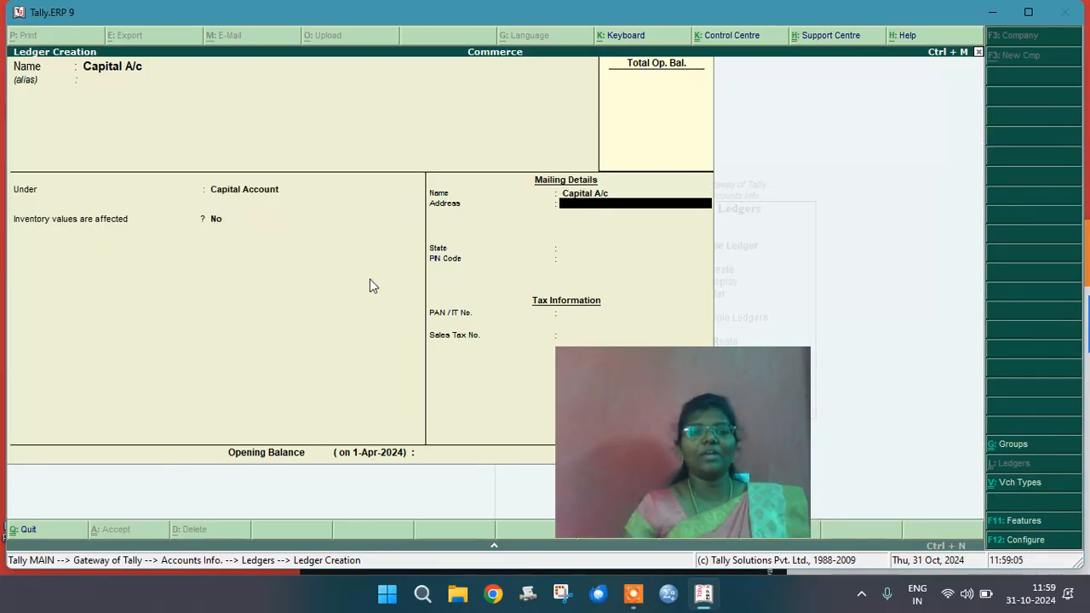
key("Return")
key("Return")
key("Return")
key("ctrl+a")
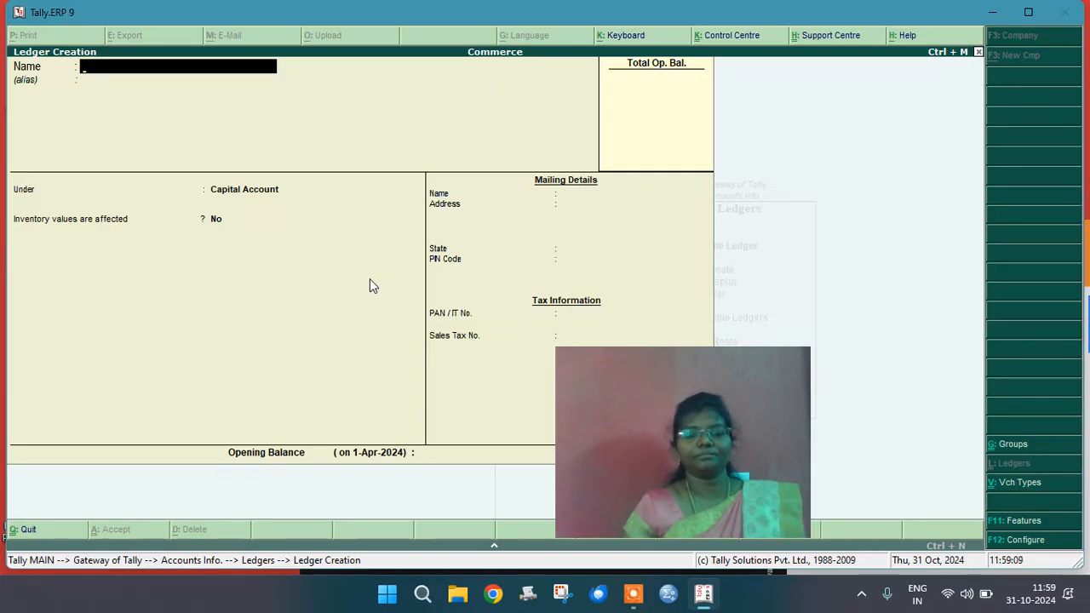
- Leave ledger creation, return to the Gateway of Tally, and open accounting voucher creation
key("Escape")
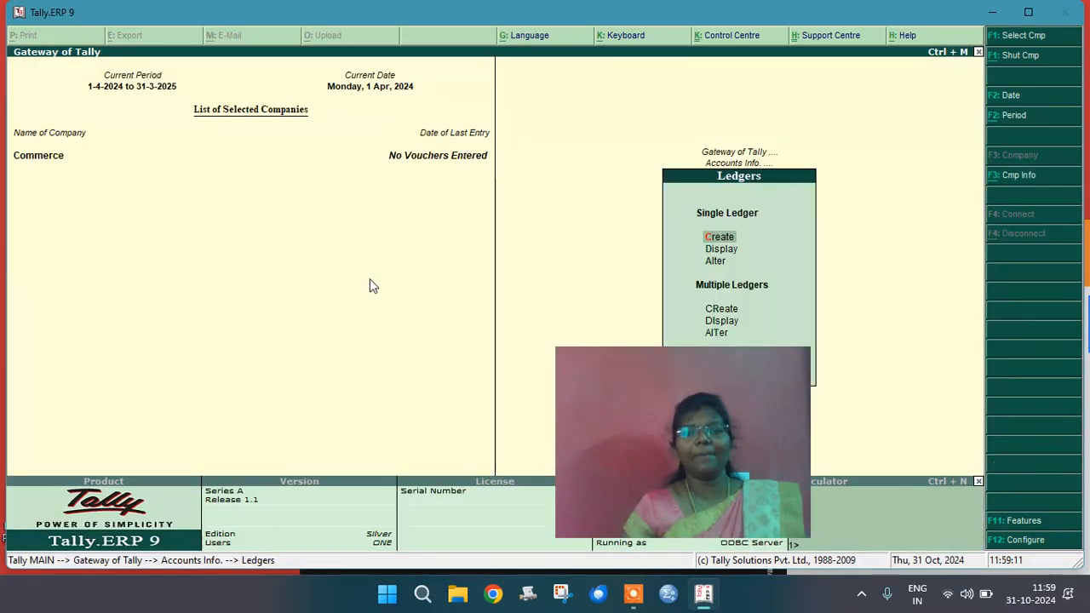
key("Escape")
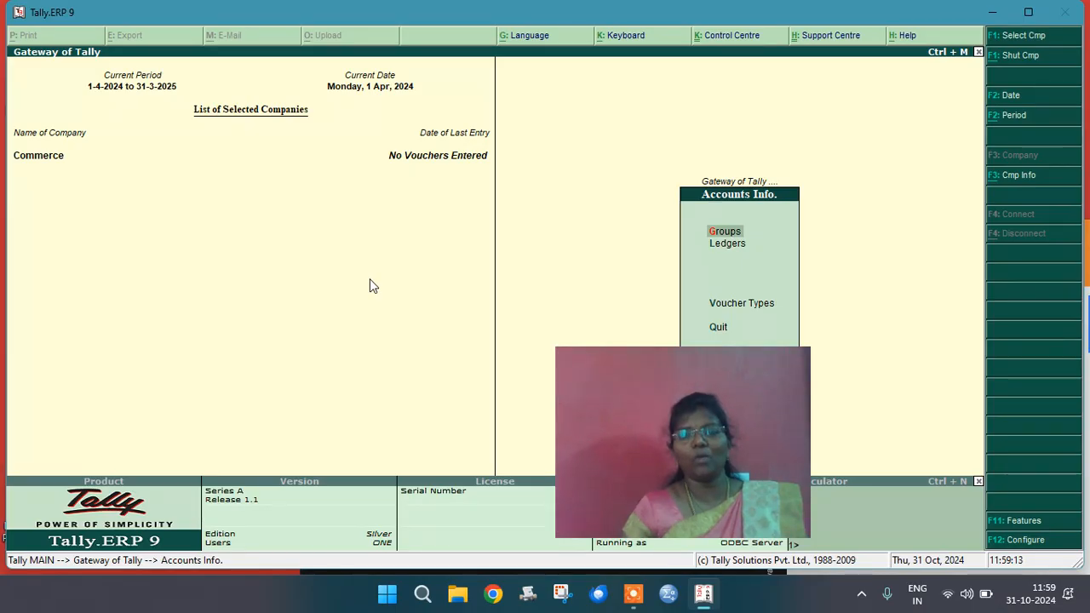
key("Escape")
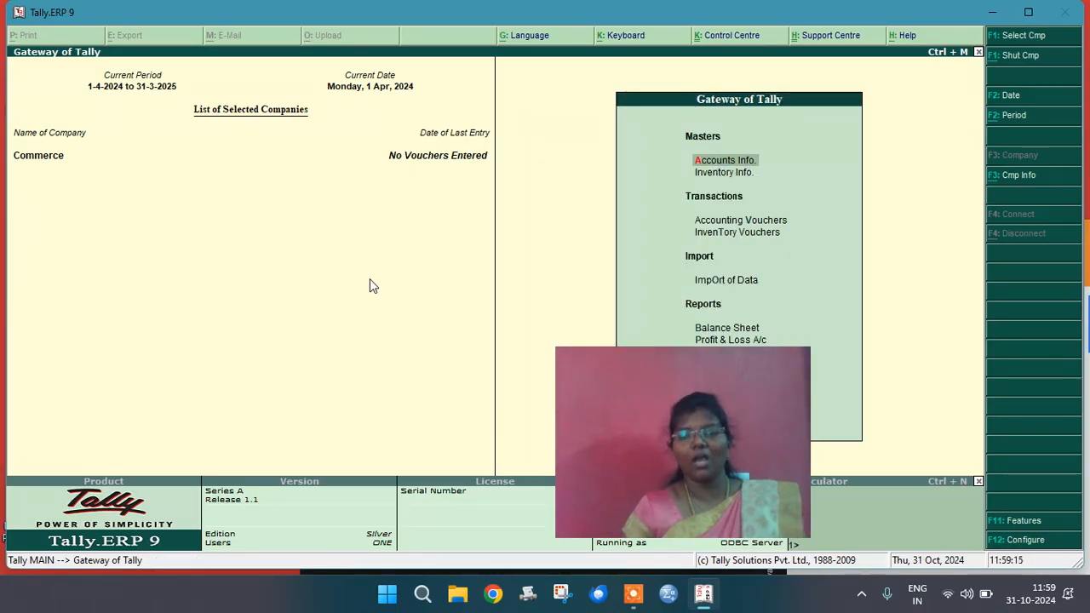
key("v")
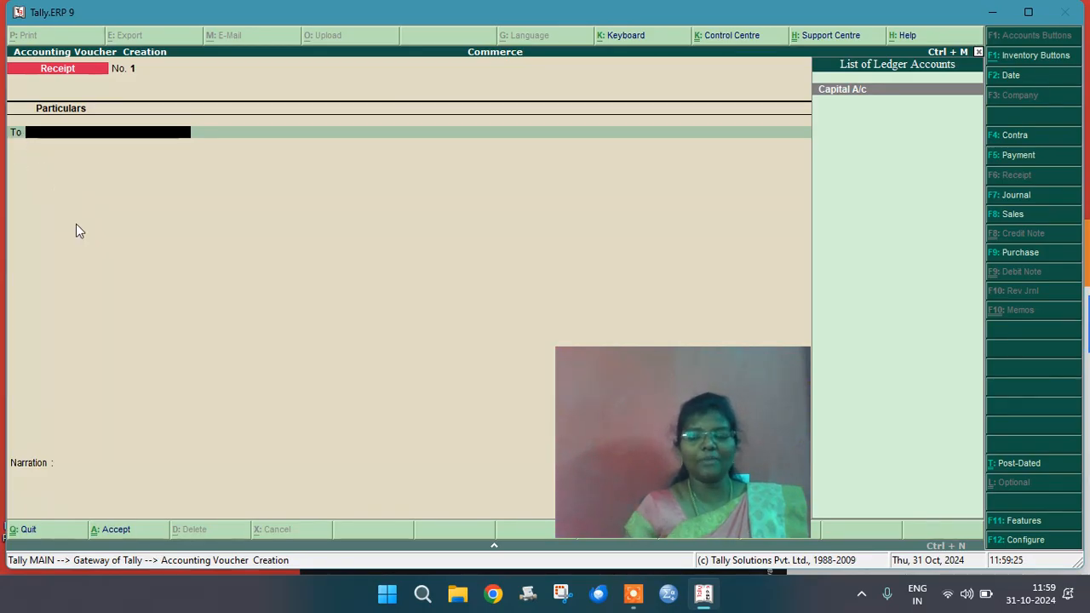
- Credit Capital A/c with 1000000 in the first receipt voucher
key("Return")
type("1")
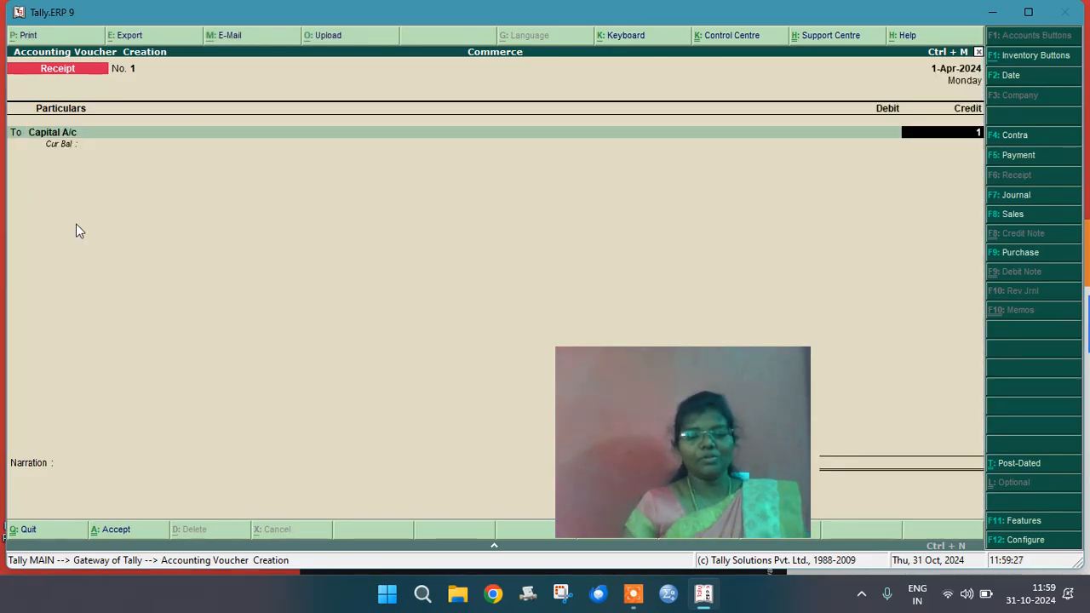
type("000000")
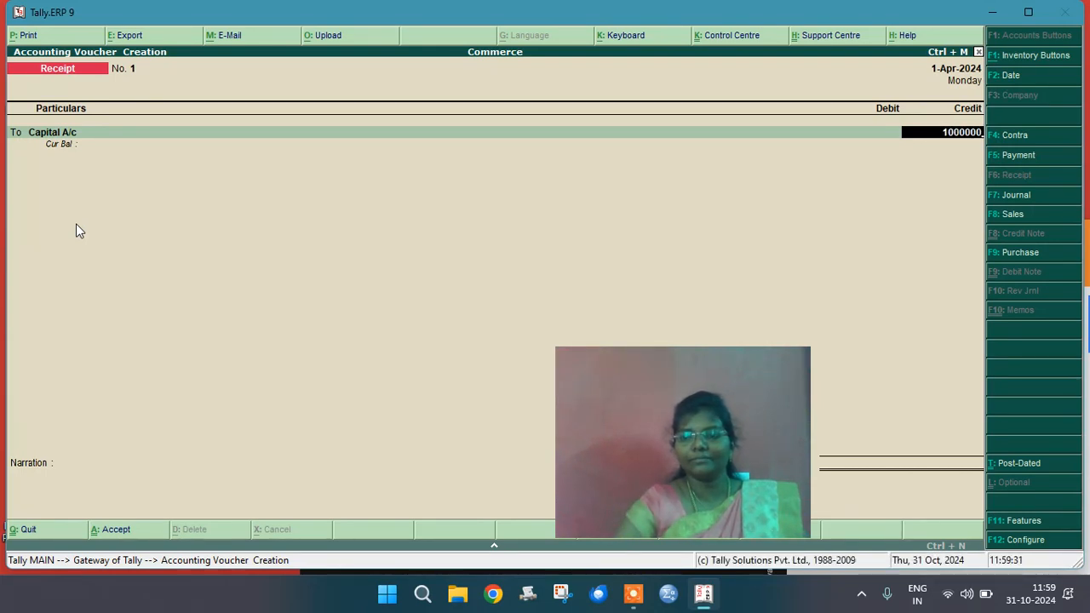
key("Return")
key("Return")
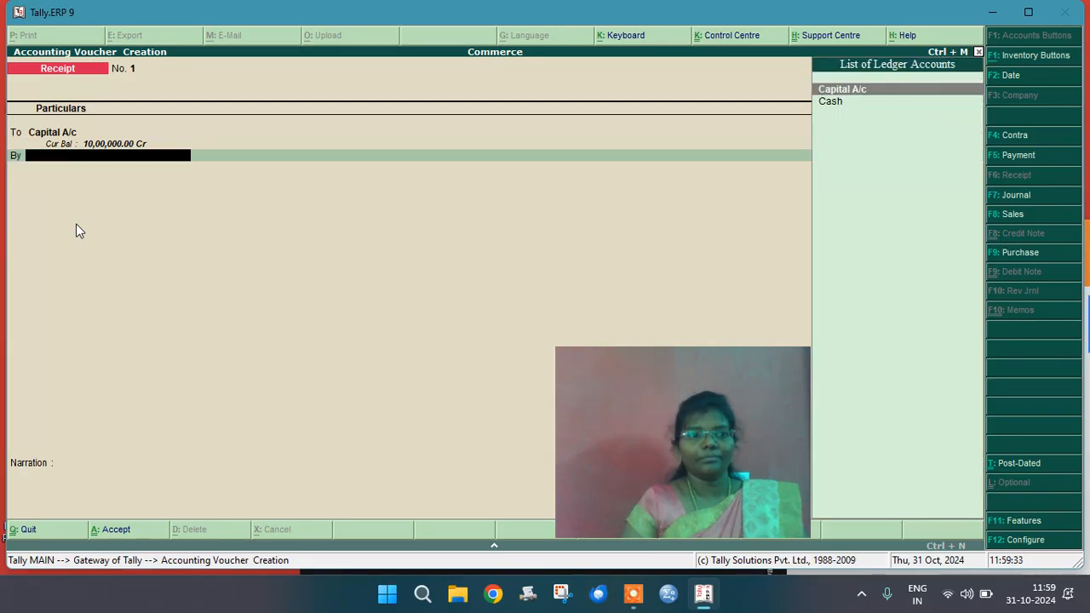
- Debit Cash with 10,00,000.00 and save the receipt voucher without a narration
key("Down")
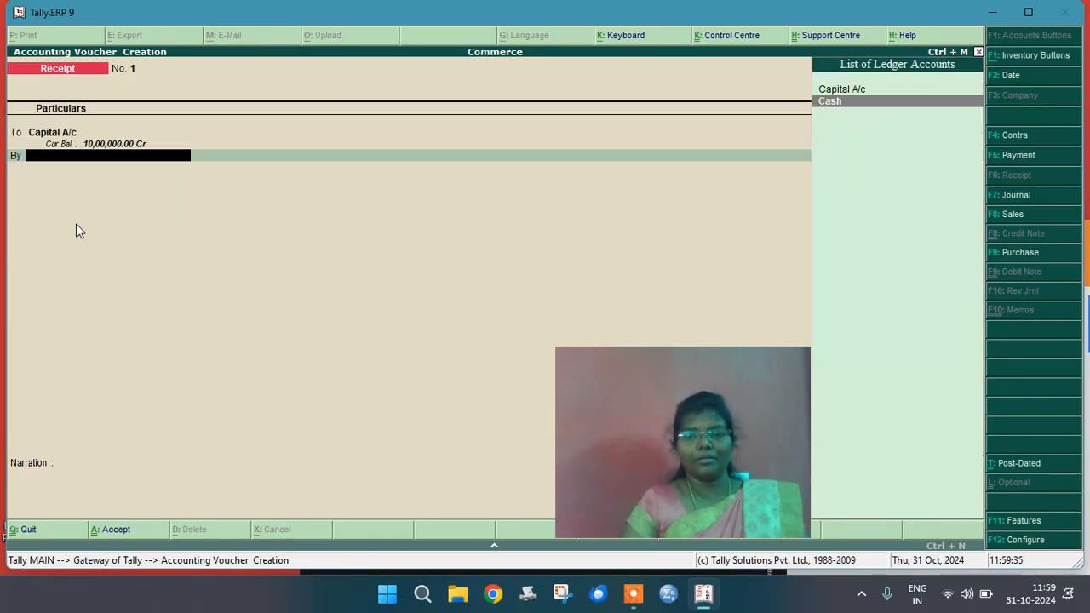
key("Return")
key("Return")
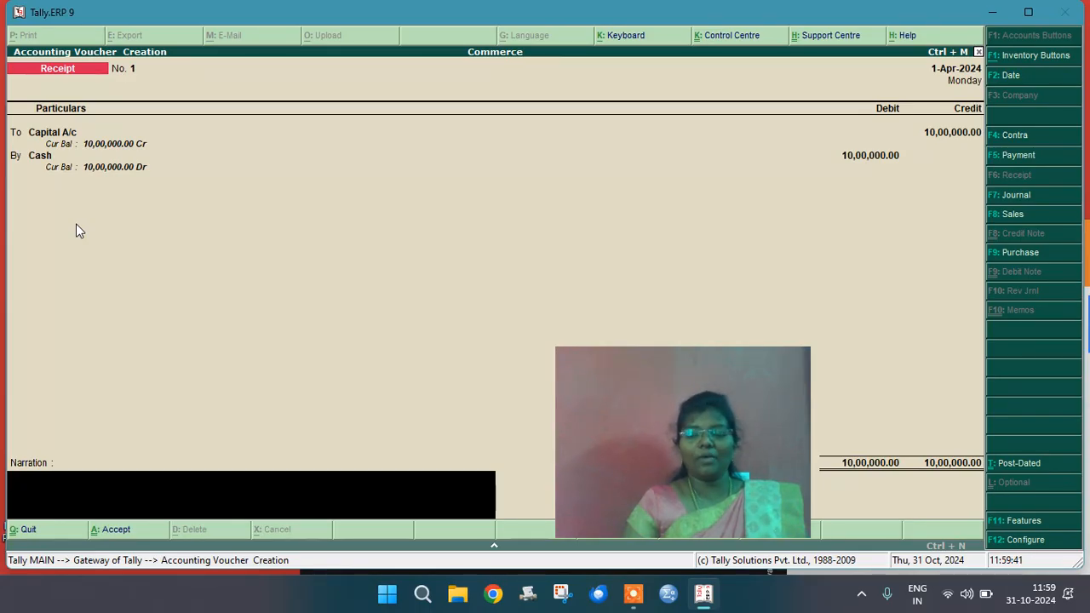
key("Return")
key("Return")
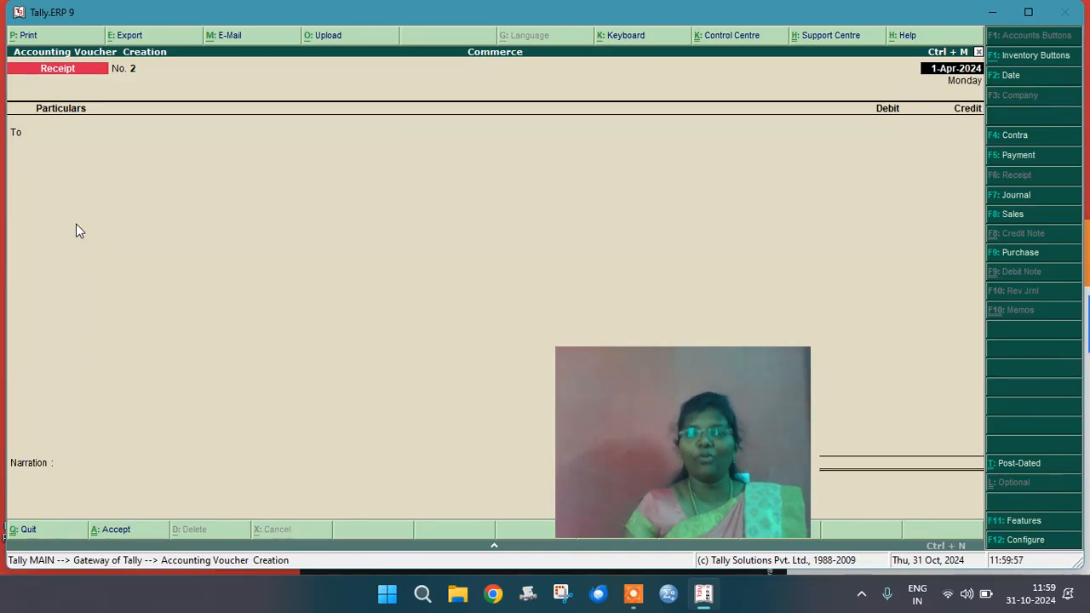
- Date the next voucher 2-Apr-2024 and start a new ledger named Purchase A/c from within the voucher
type("2")
key("Return")
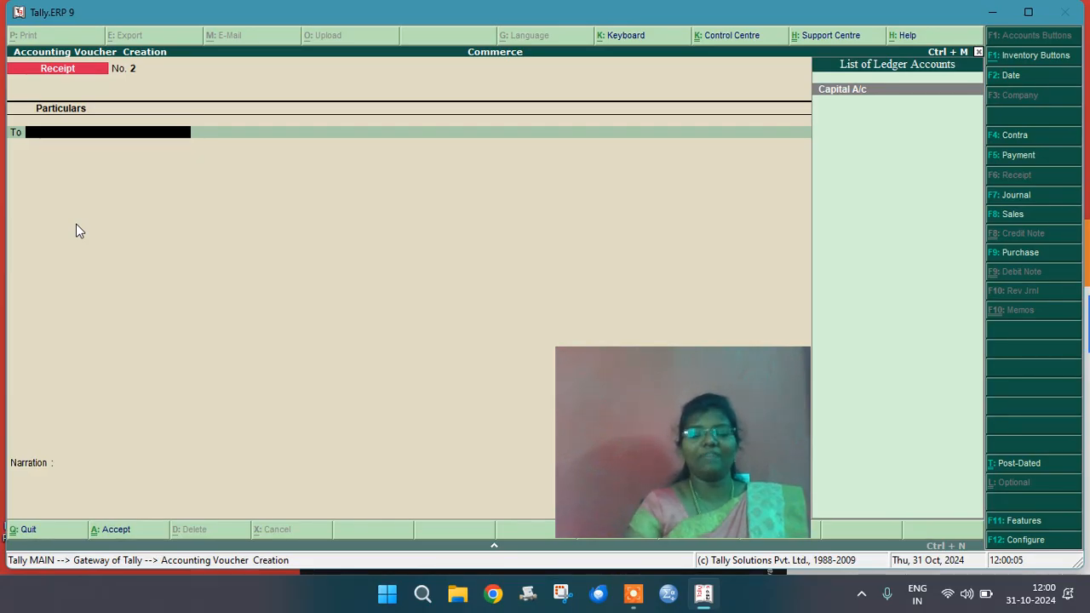
key("alt+c")
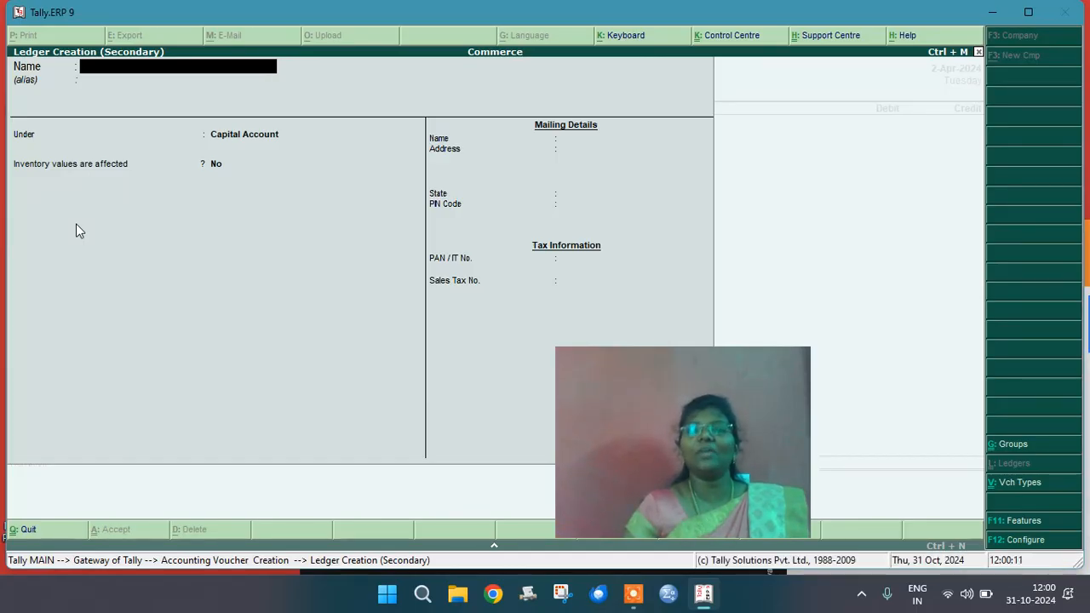
type("P")
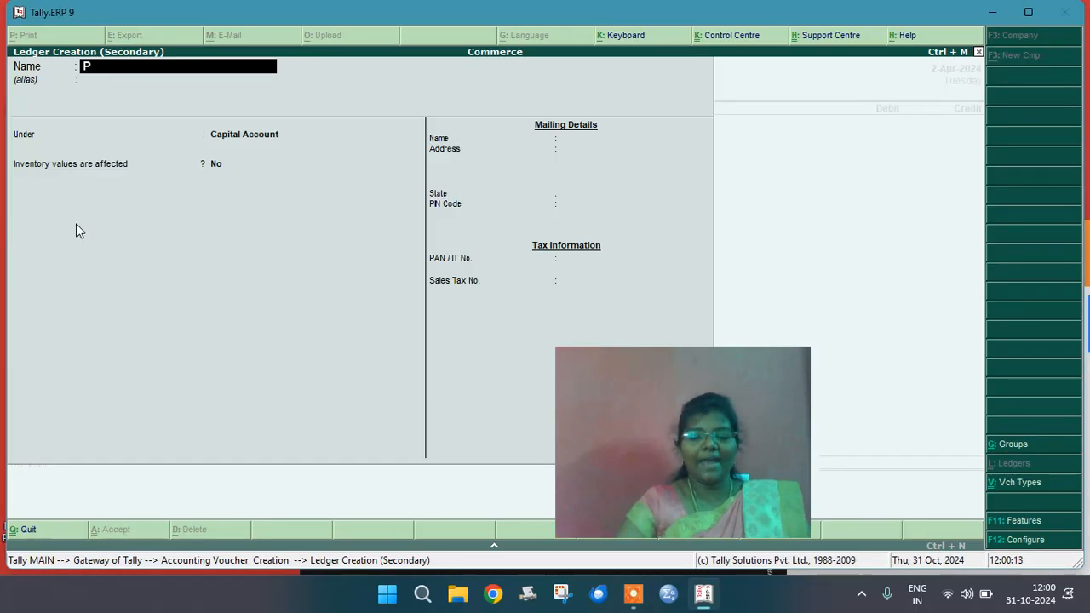
type("urchase")
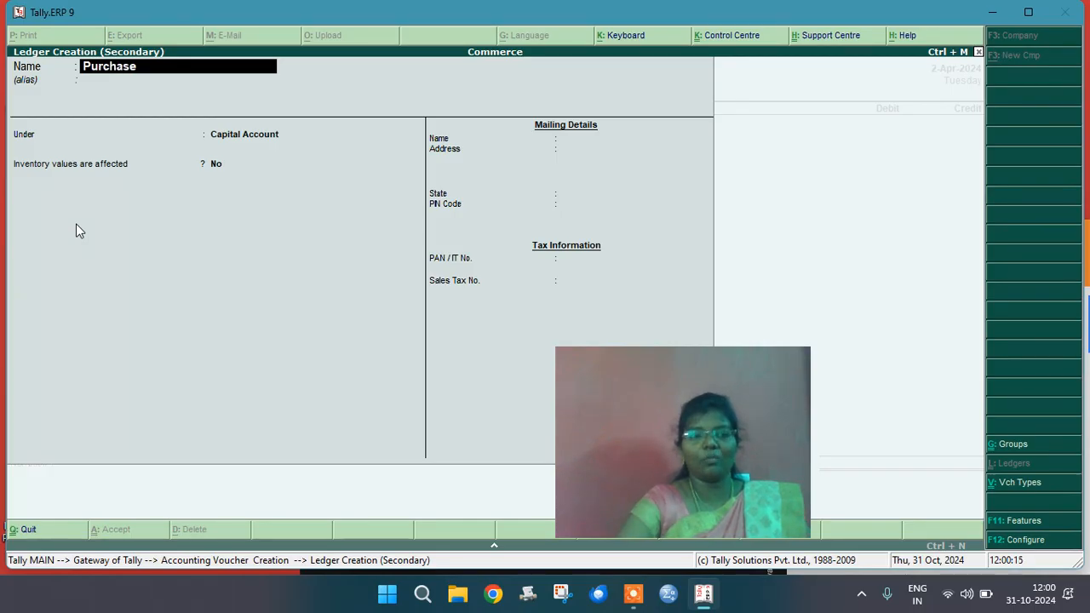
type(" A/c")
key("Return")
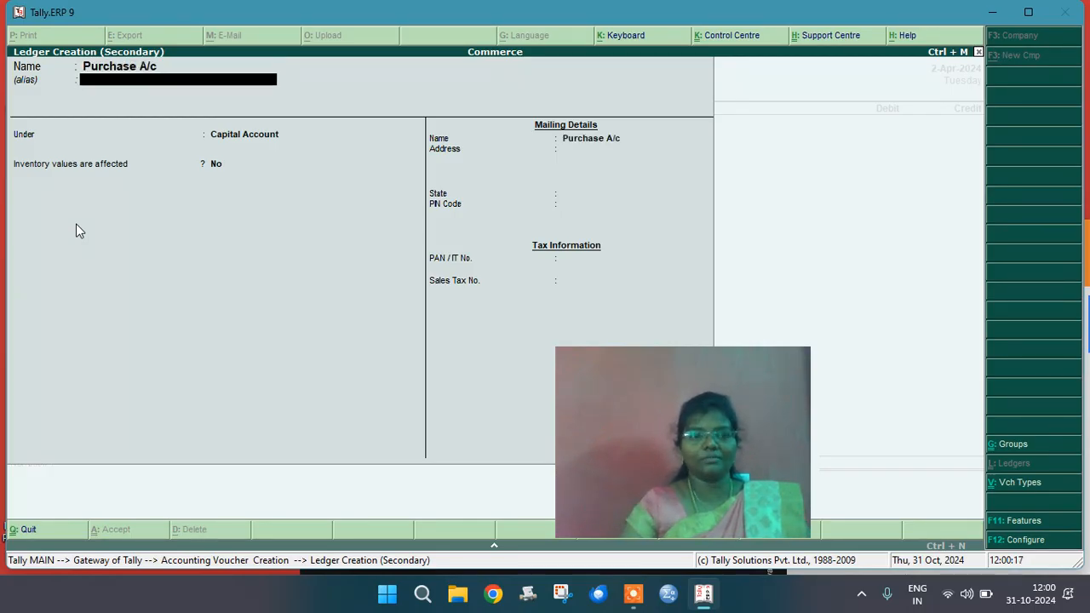
- Place the Purchase A/c ledger under Purchase Accounts, set inventory values affected to No, and save it
key("Return")
type("Pu")
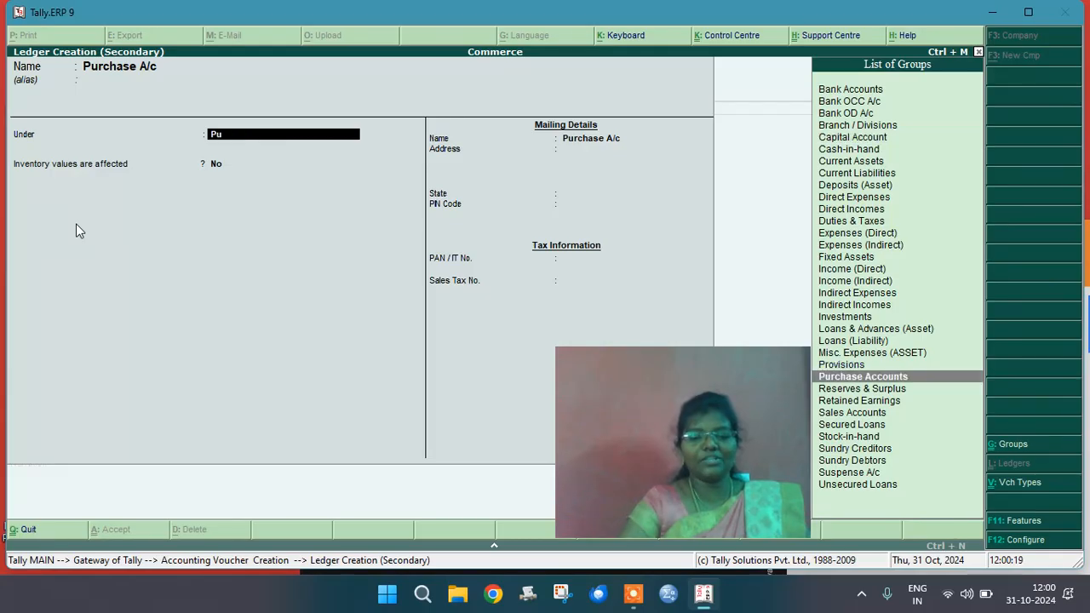
key("Return")
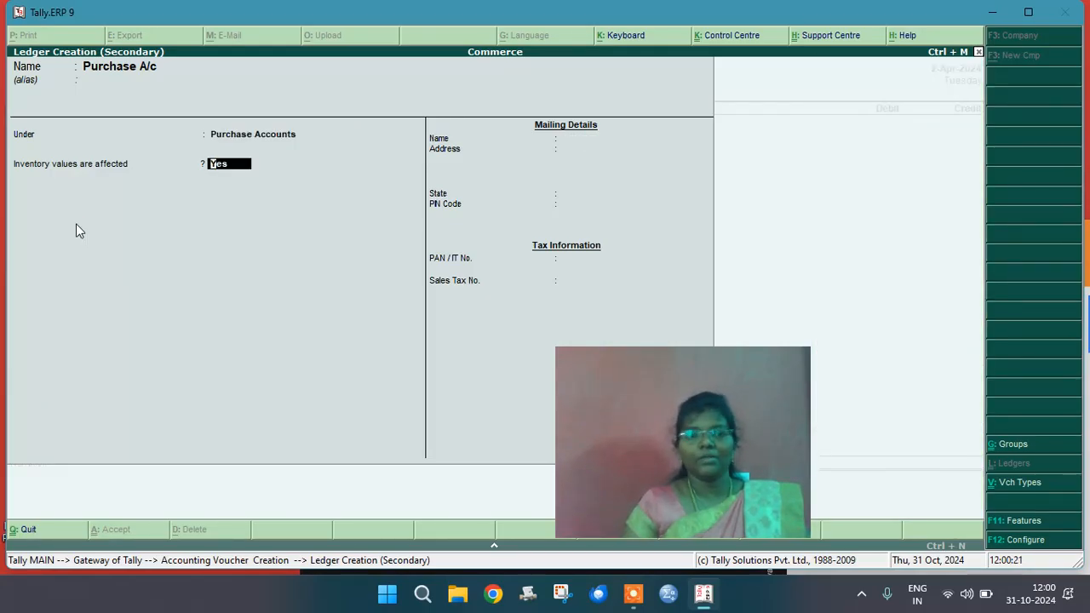
type("n")
key("Return")
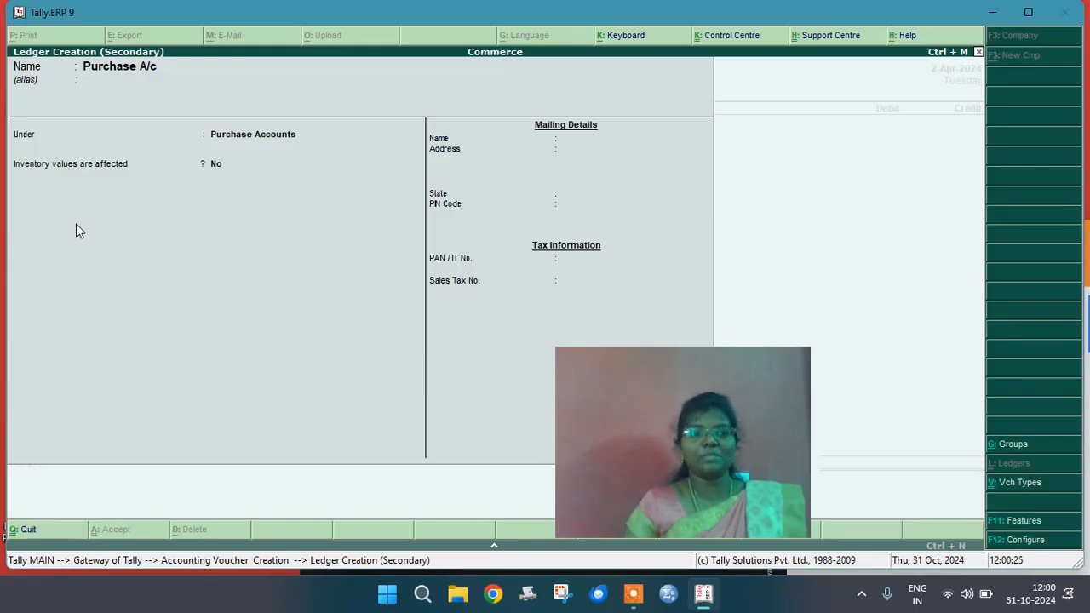
key("ctrl+a")
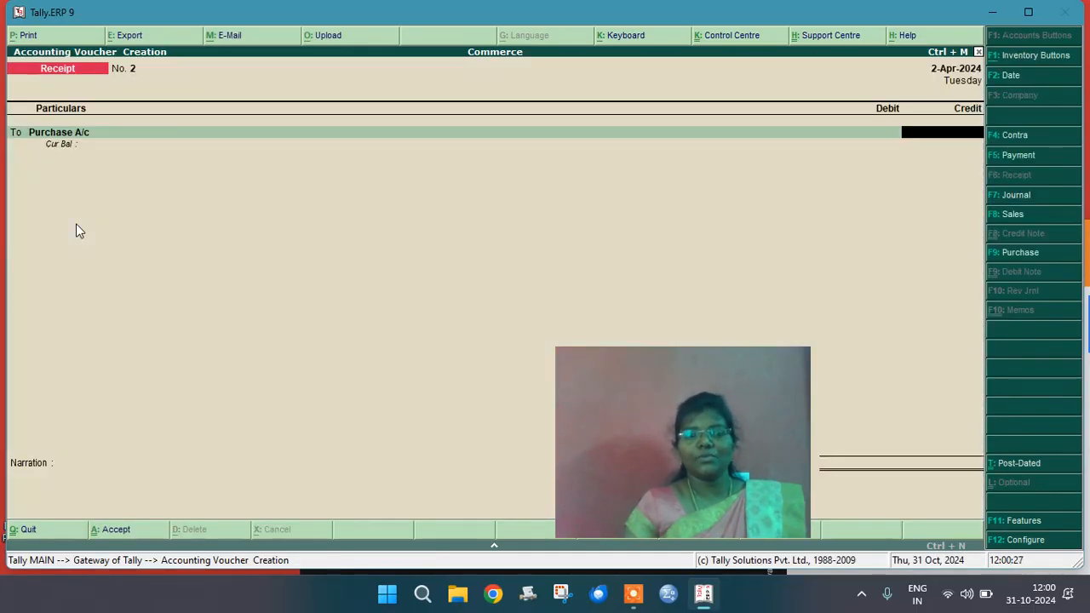
- Try to credit Purchase A/c with 500000 in the receipt voucher
type("500000")
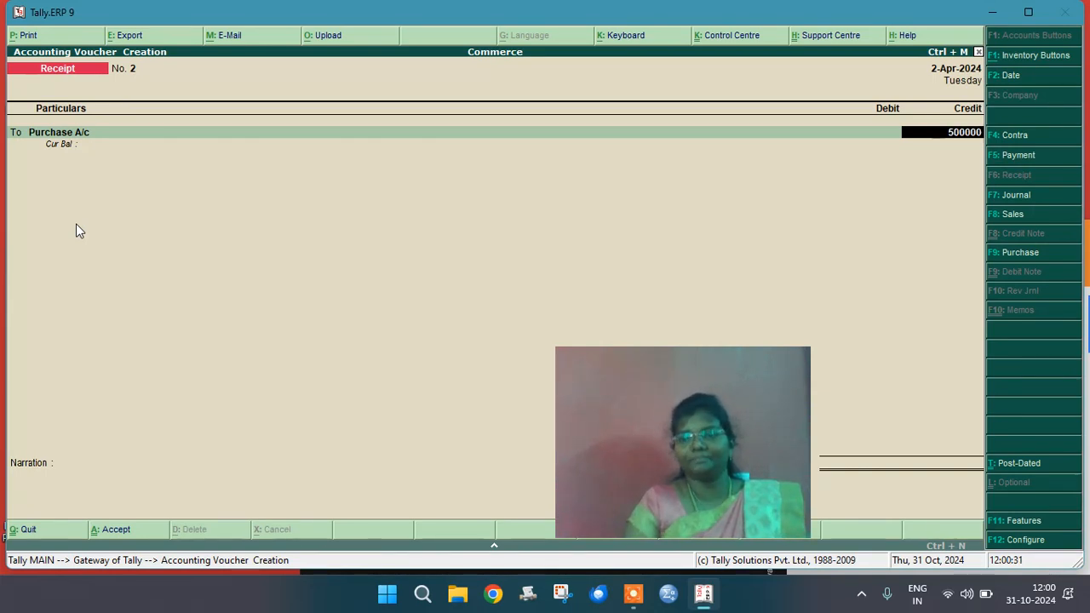
key("Return")
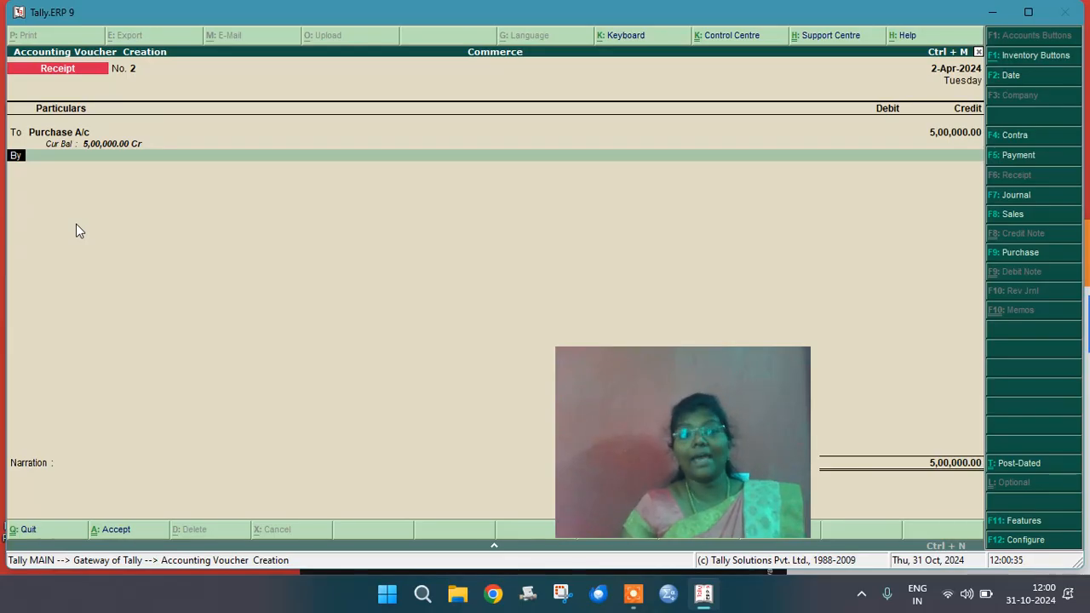
- Switch to a Purchase entry in voucher mode dated 2-Apr-2024 and credit Cash with 500000
left_click(1005, 256)
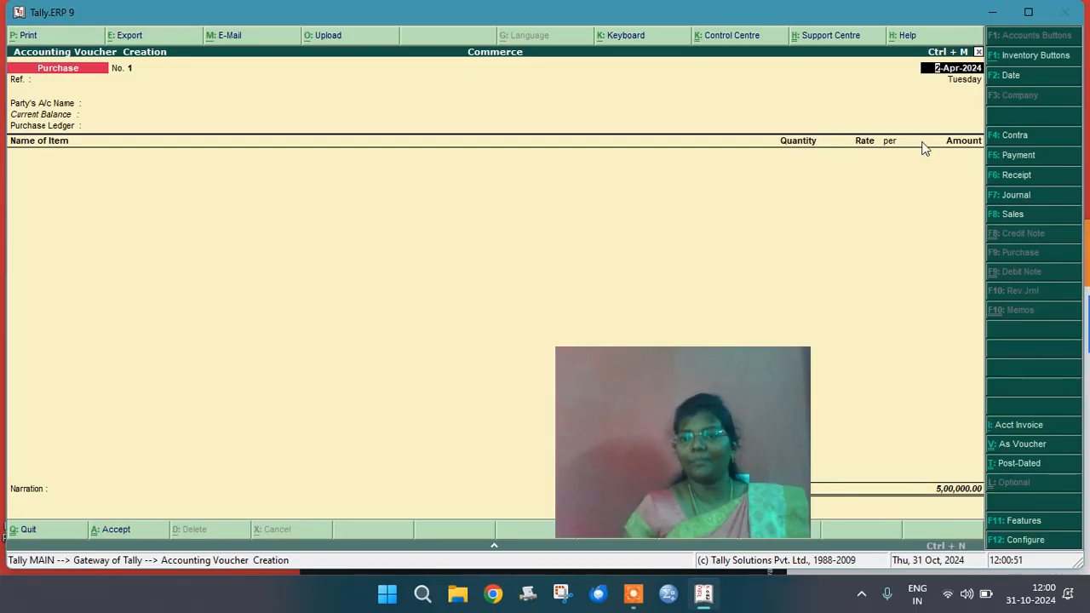
left_click(1013, 448)
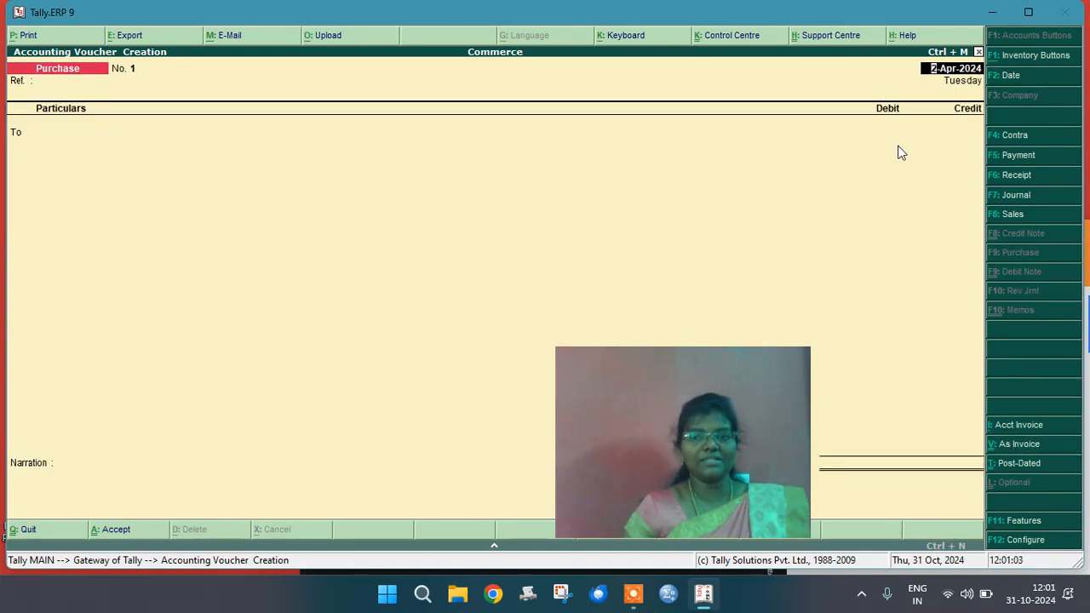
key("Return")
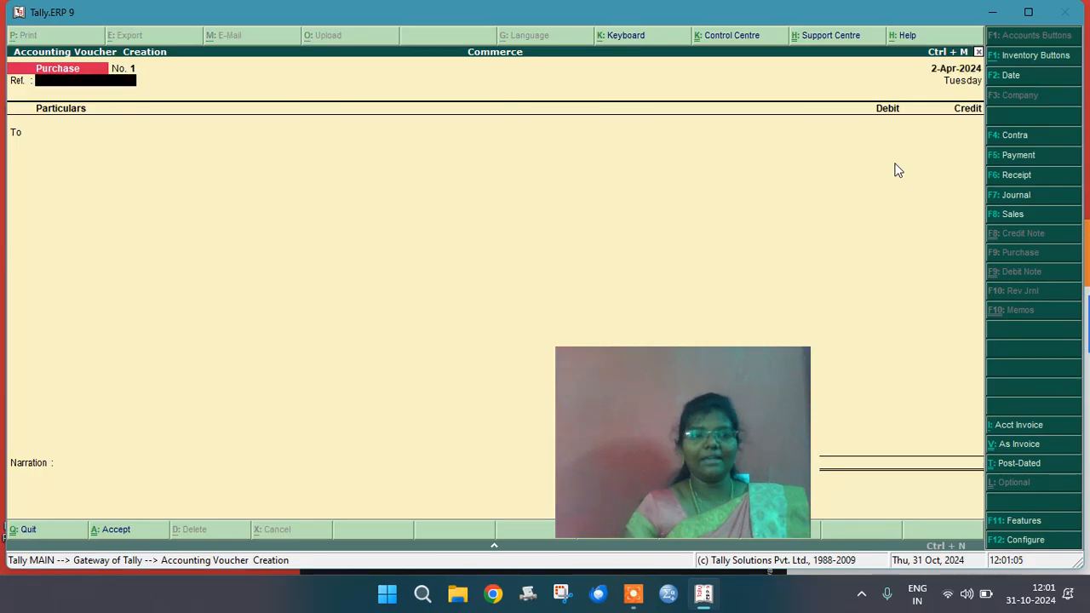
key("Return")
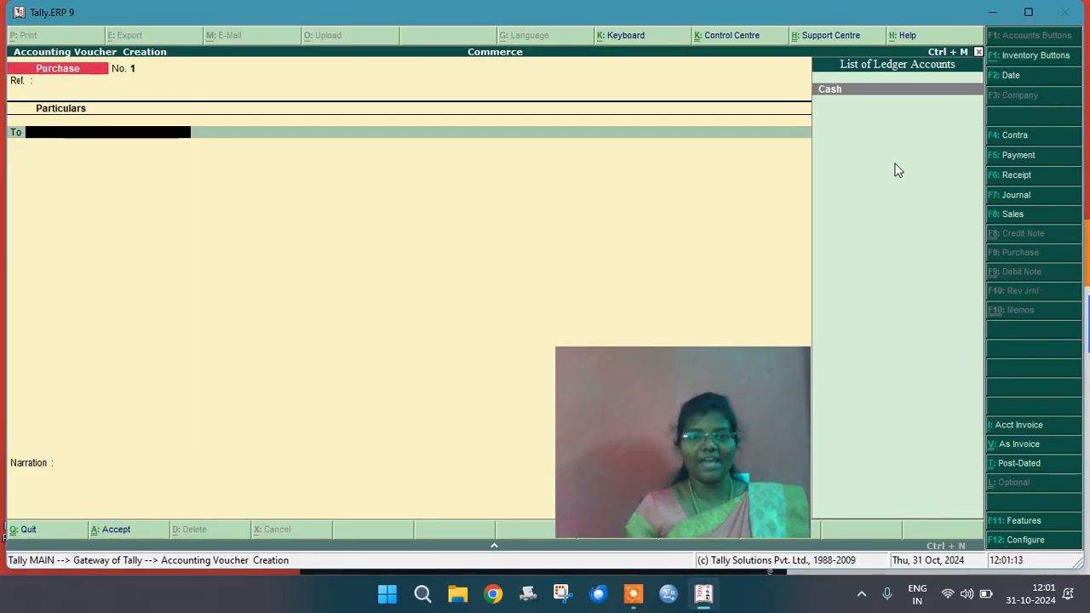
key("Return")
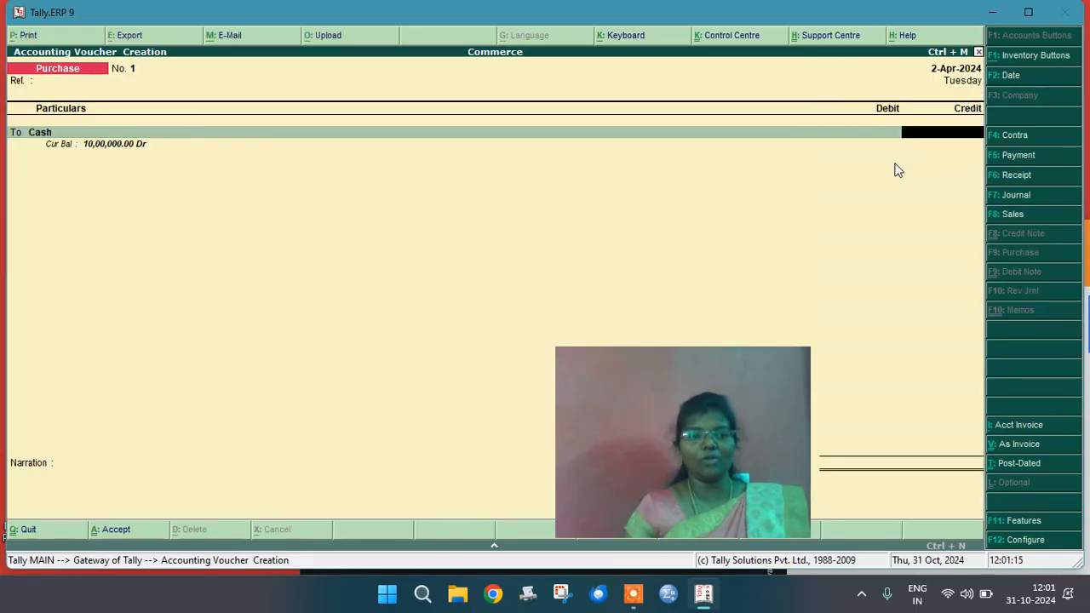
type("59")
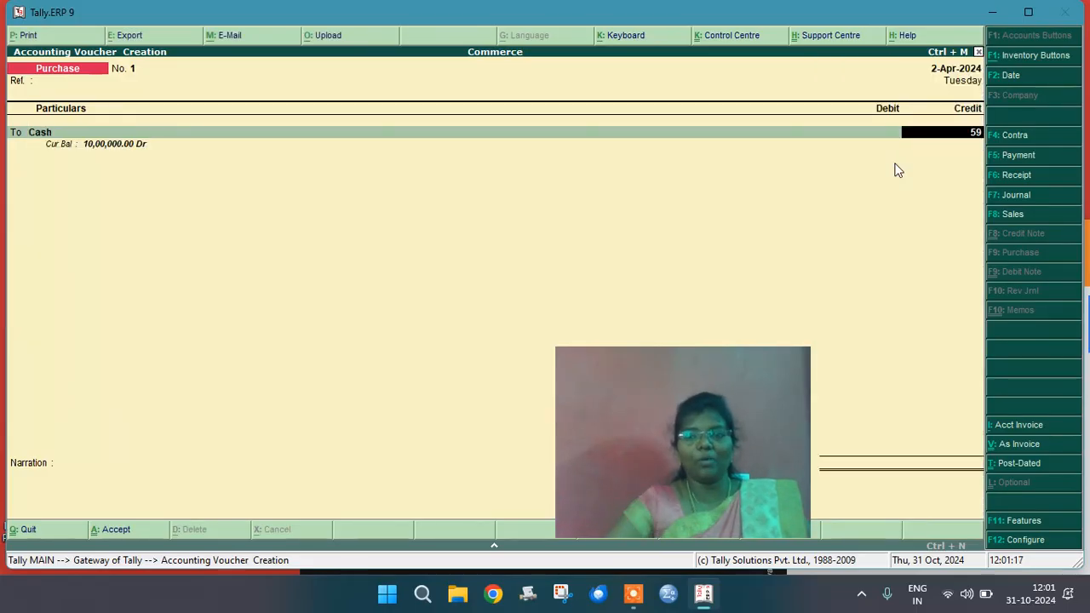
type("00000")
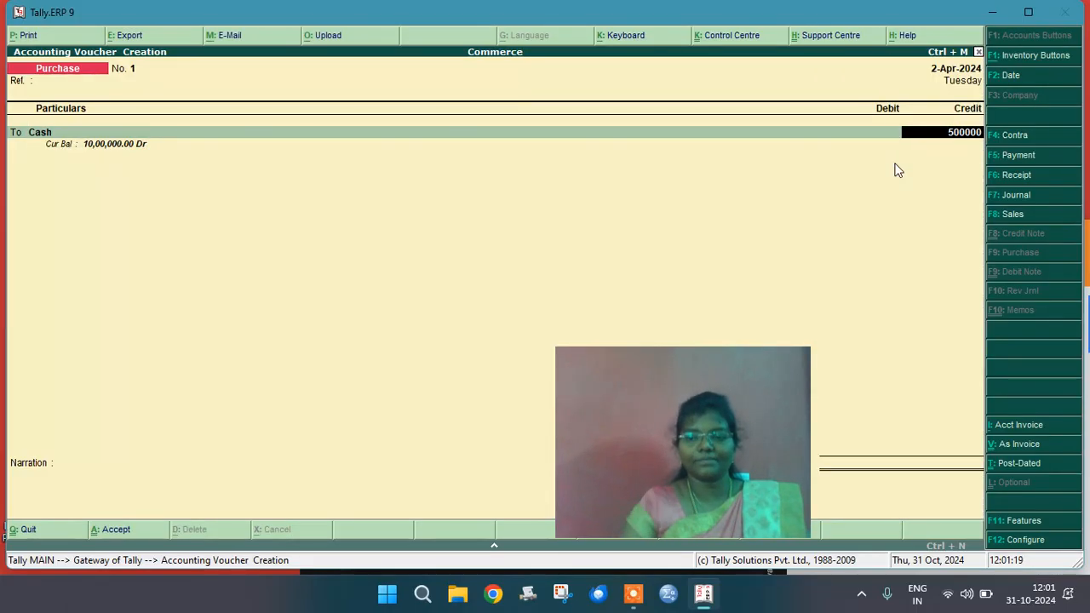
key("Return")
- Debit Purchase A/c with 5,00,000.00 and save the purchase voucher without a narration
key("Return")
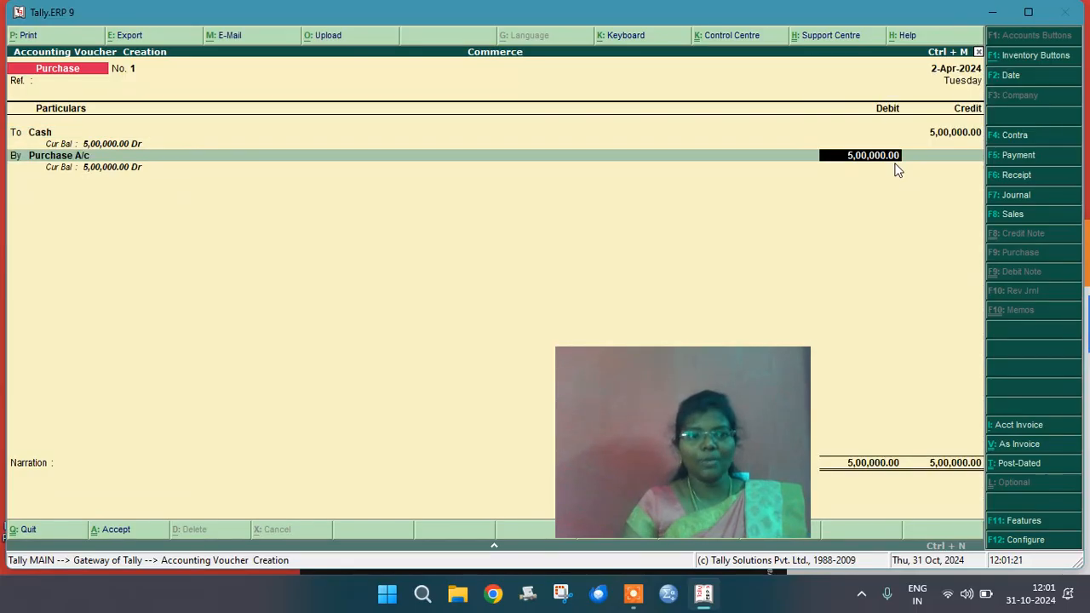
key("Return")
key("Return")
key("Return")
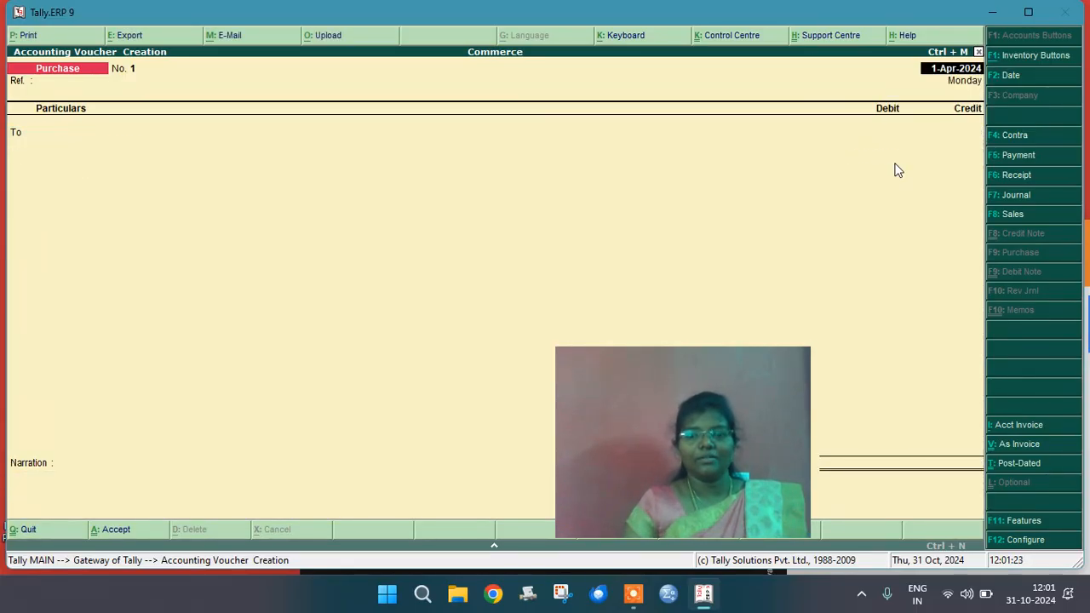
- Set the date of the new purchase voucher to 2-Apr-2024
key("F2")
type("3.4")
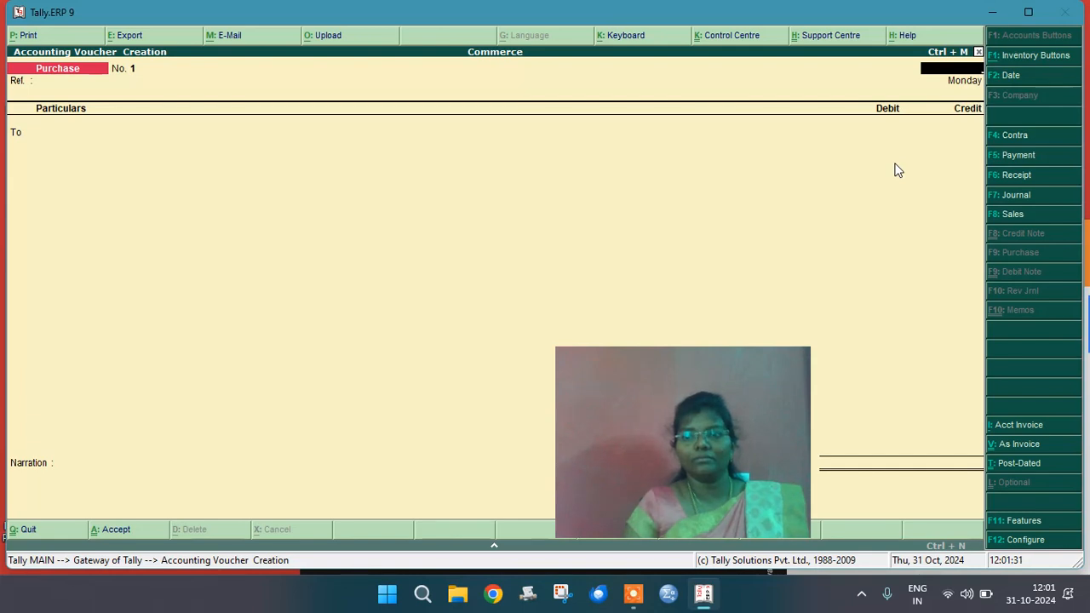
type("3")
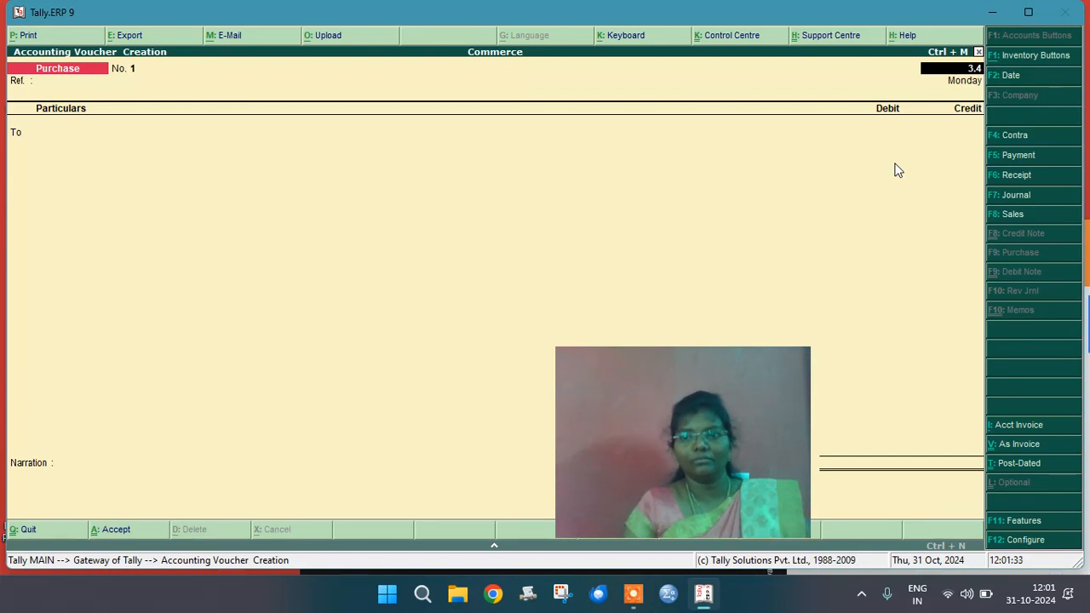
key("BackSpace")
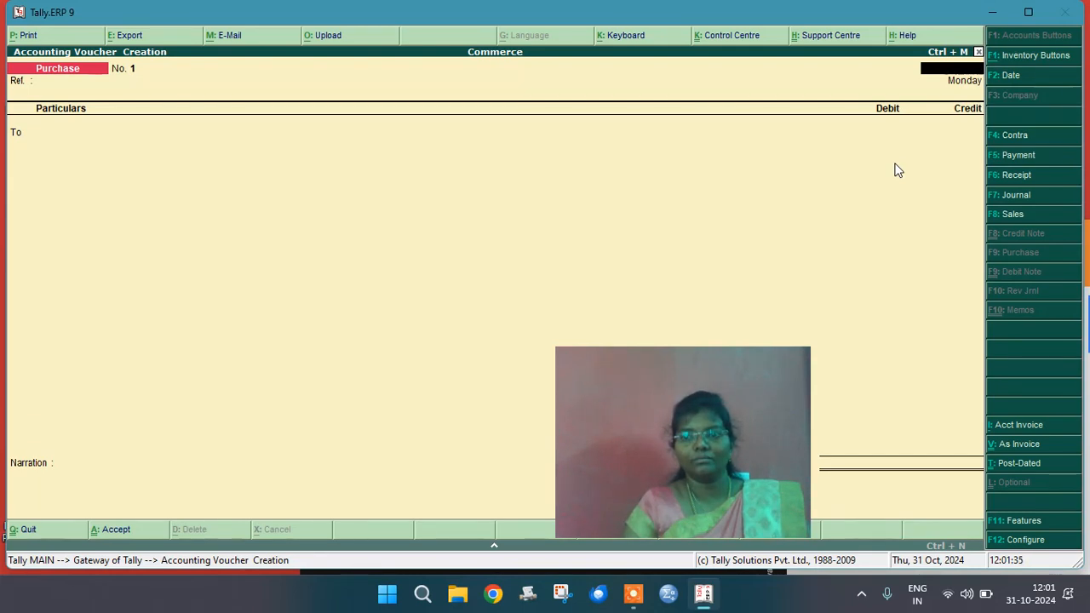
key("Return")
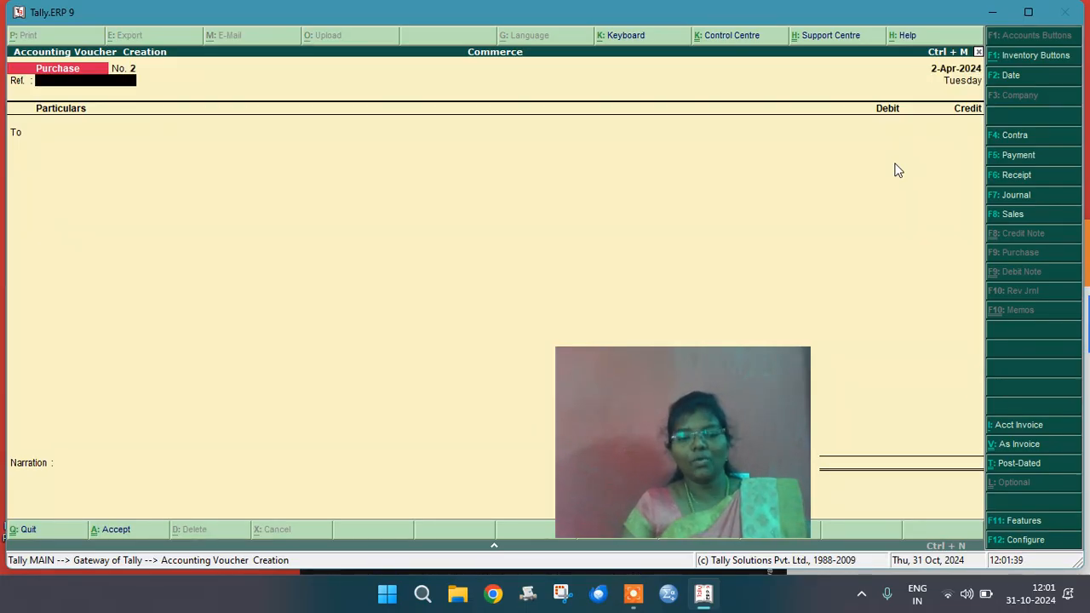
- Accept the period 1-4-2024 to 31-3-2025 and leave the purchase voucher's reference blank
key("alt+F2")
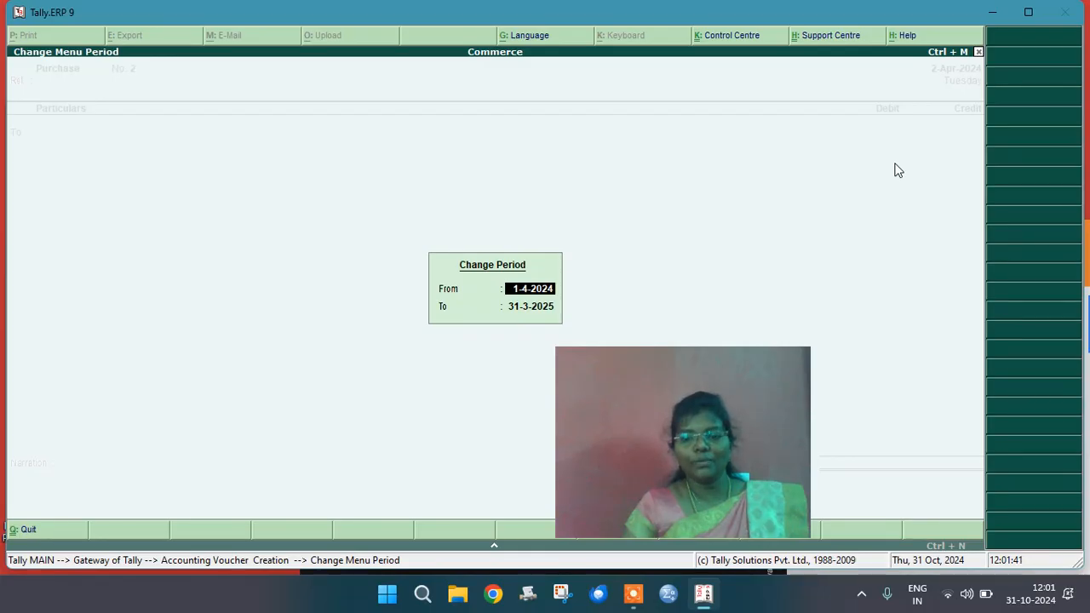
key("Return")
key("Return")
key("Return")
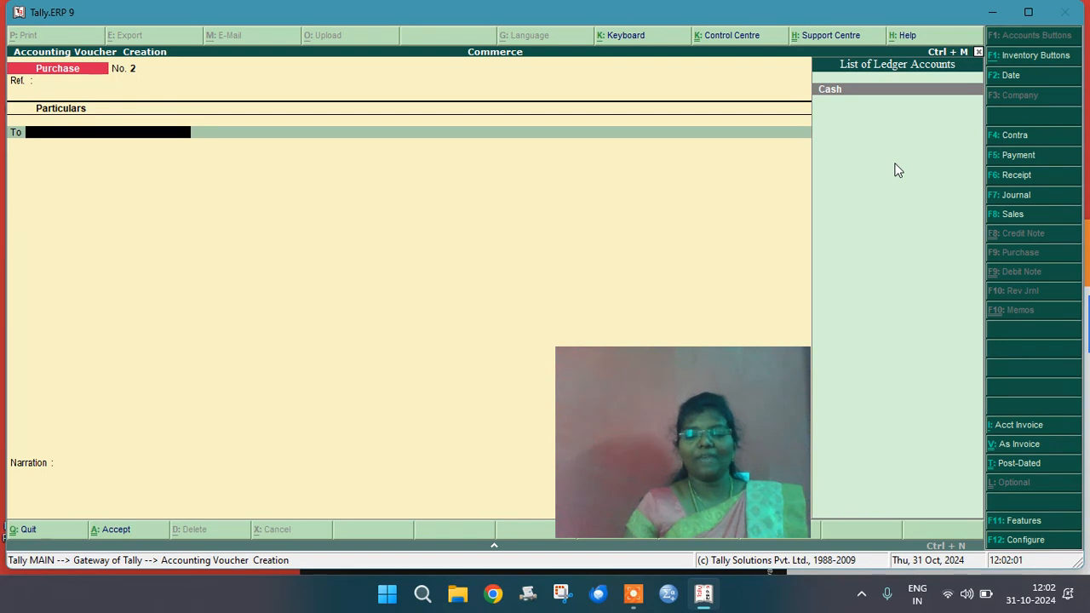
- Create the ledger X Ltd under Sundry Creditors with bill-by-bill balances and inventory values affected set to No, and save it
key("alt+c")
type("Ltd")
key("Return")
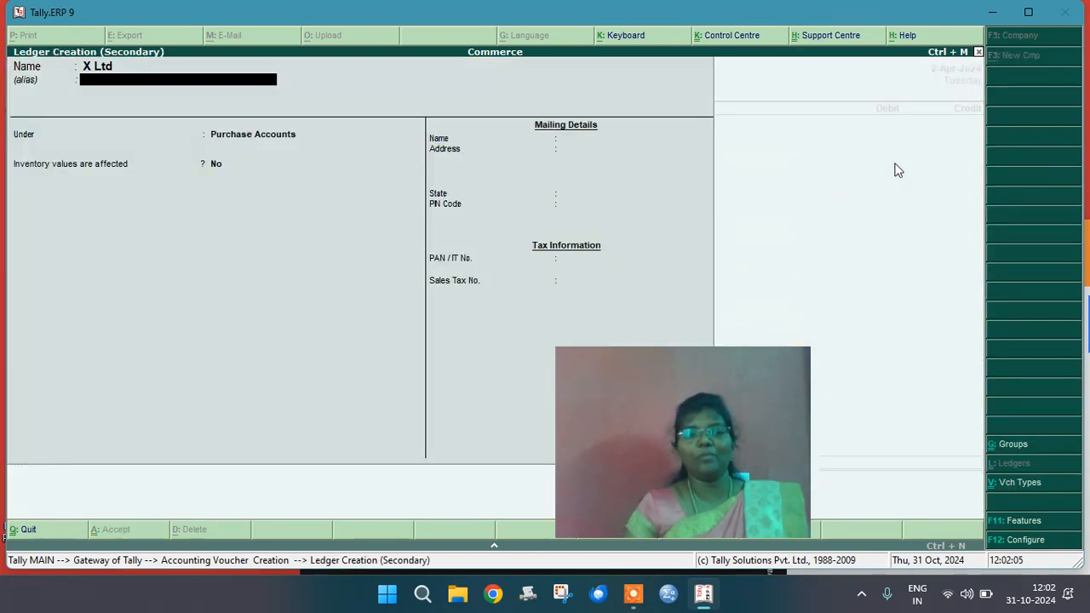
key("Return")
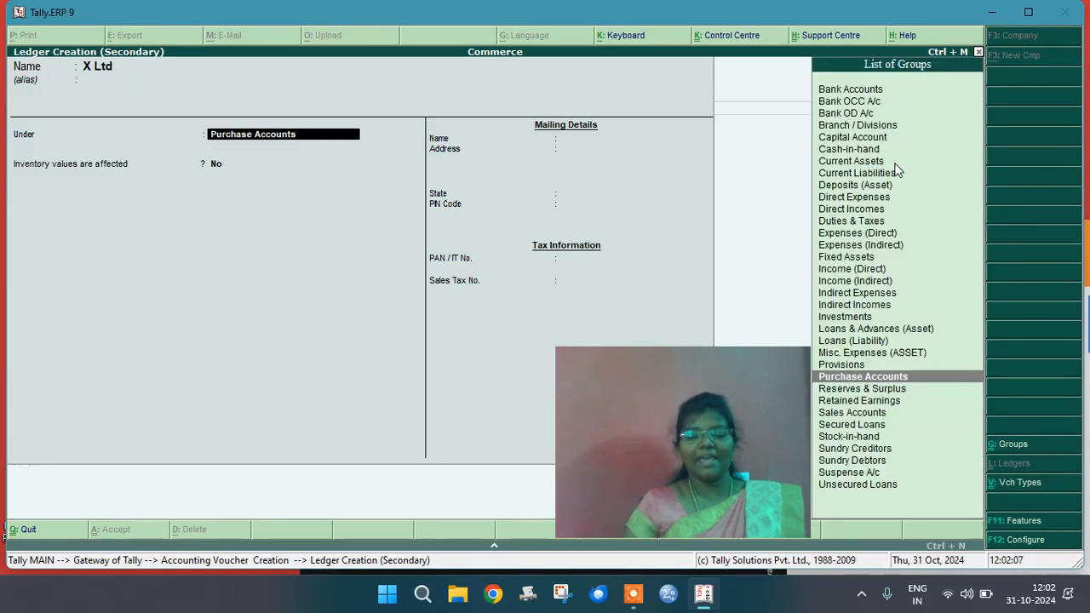
type("Su")
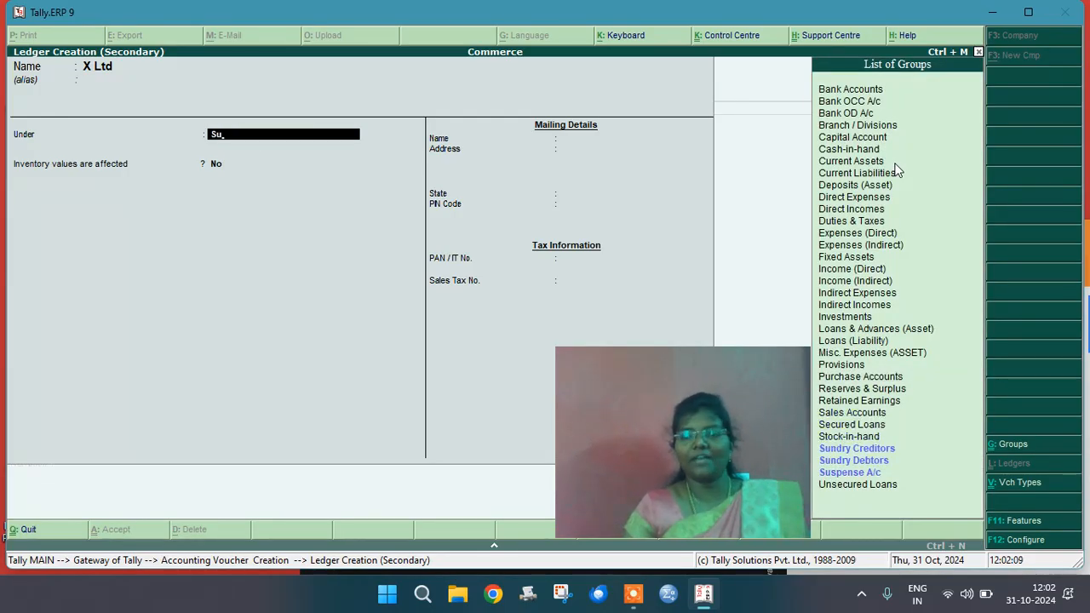
key("Return")
type("n")
key("Return")
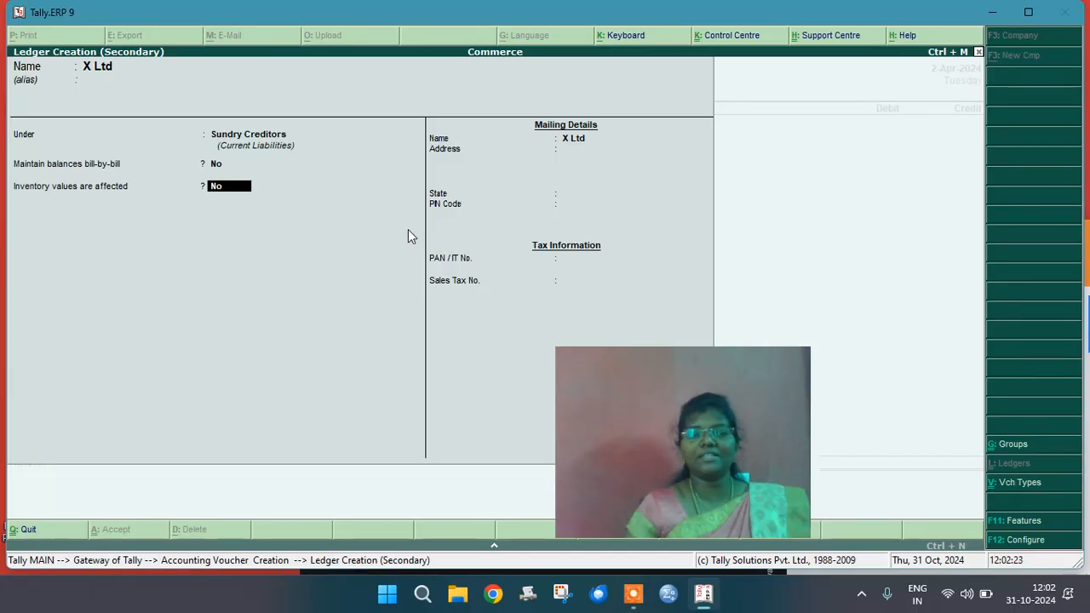
key("Return")
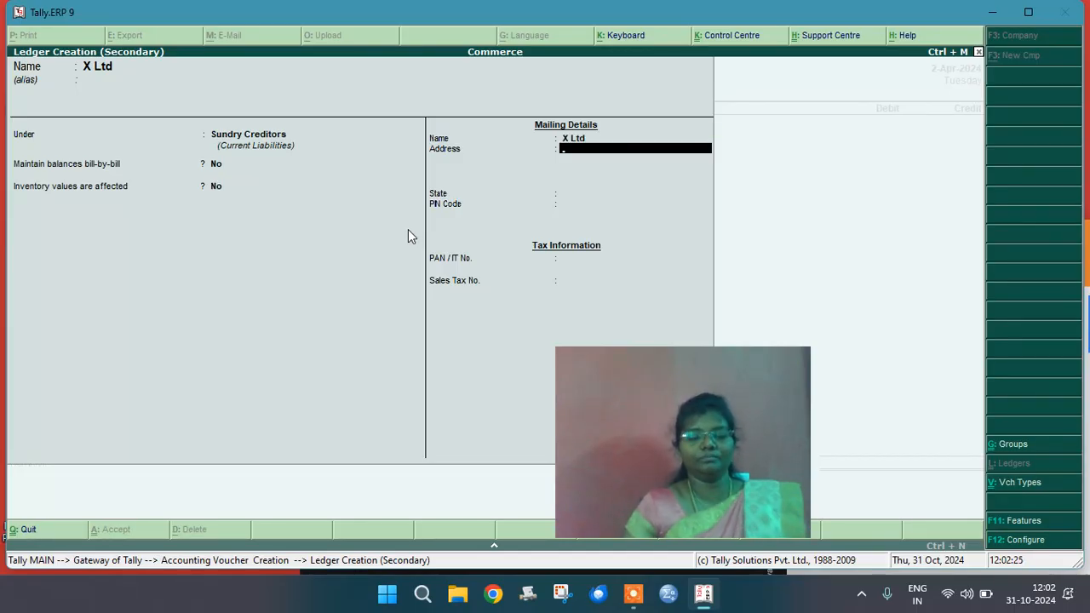
key("ctrl+a")
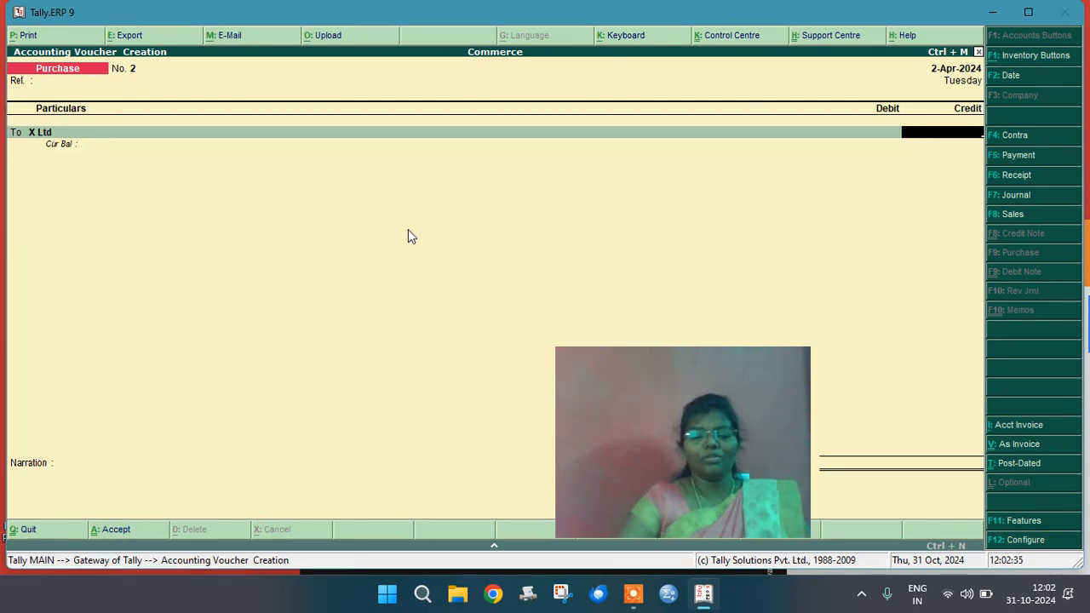
- Credit X Ltd with 600000 in the purchase voucher
type("000000")
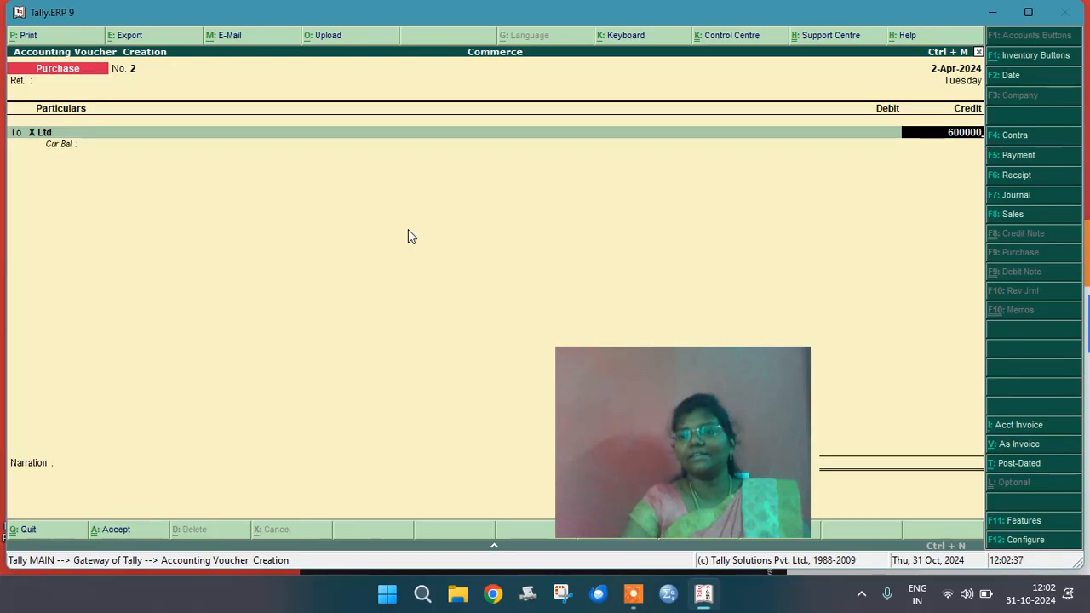
key("Return")
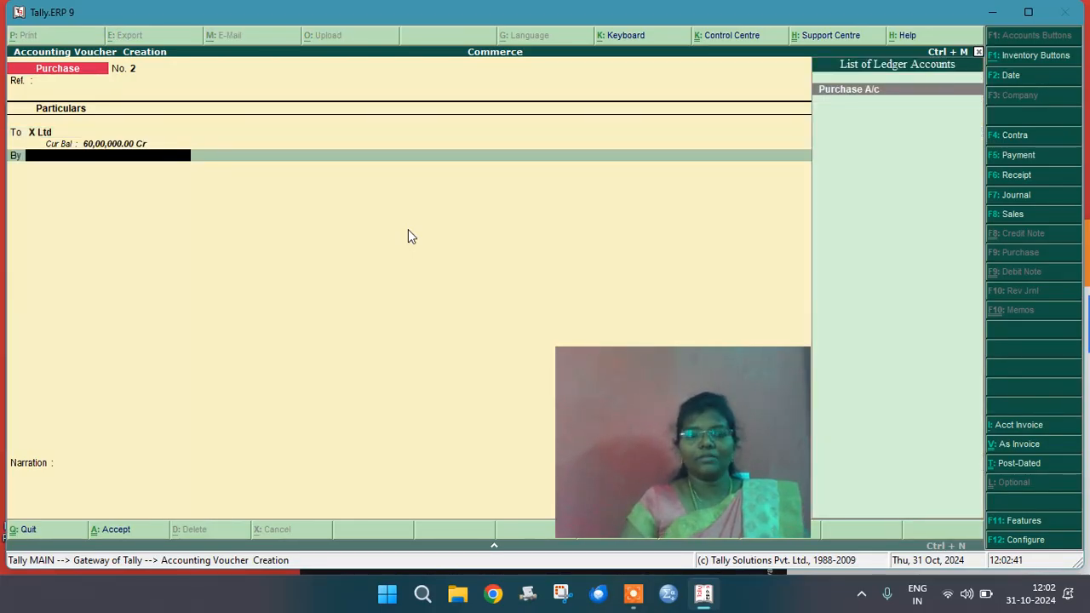
key("BackSpace")
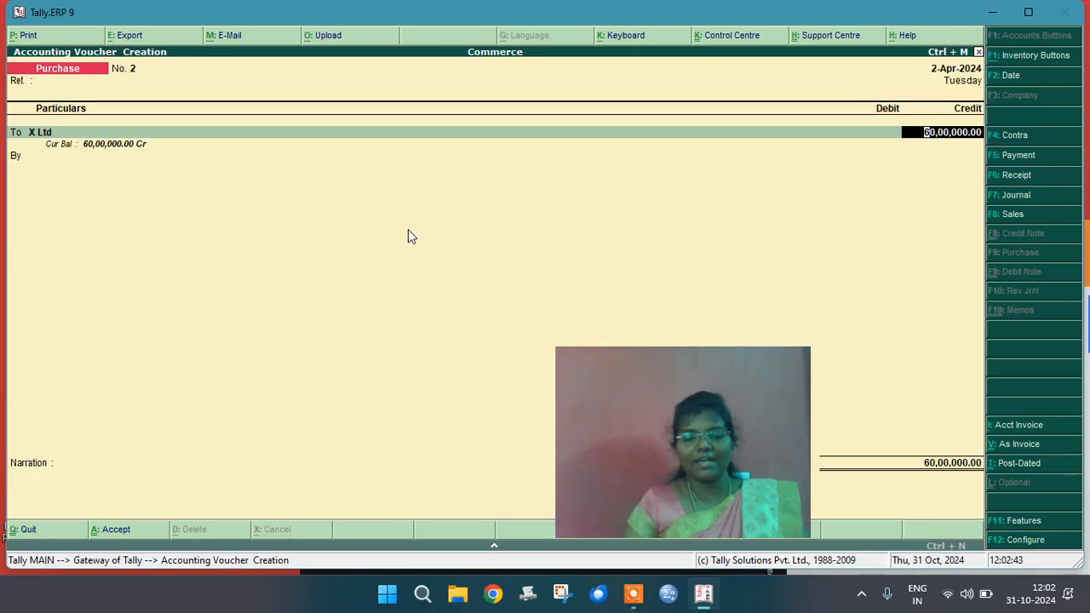
type("600")
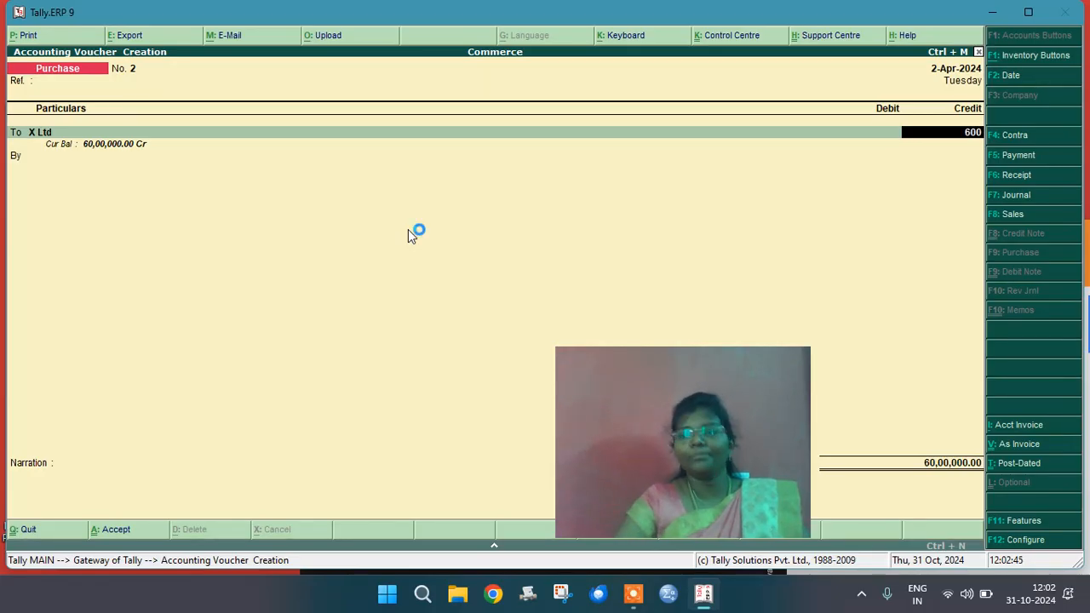
type("000")
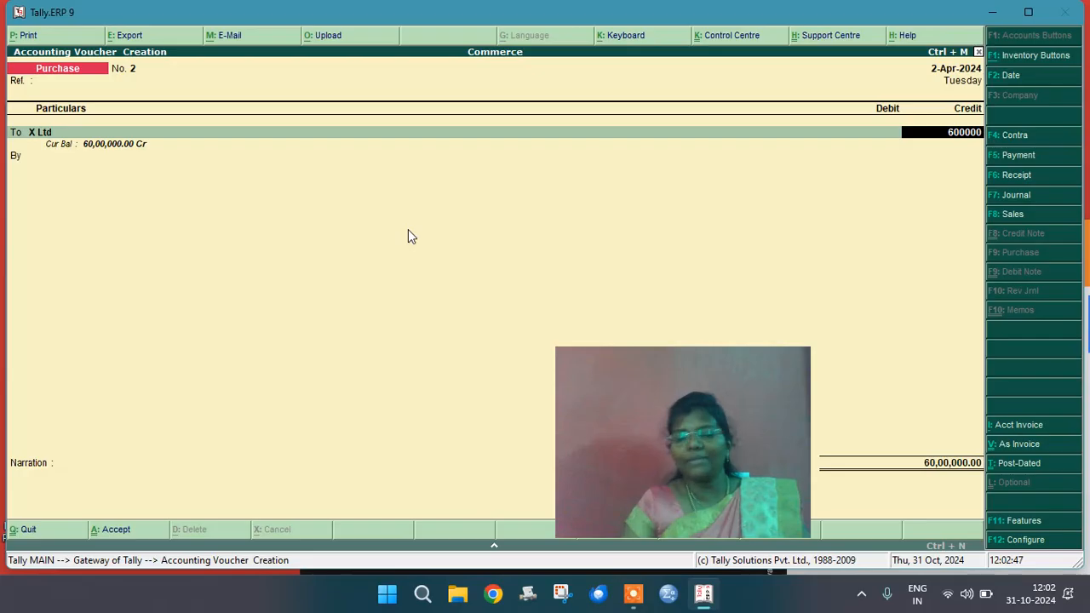
key("Return")
- Debit Purchase A/c with 6,00,000.00 and save the credit purchase voucher without a narration
key("Return")
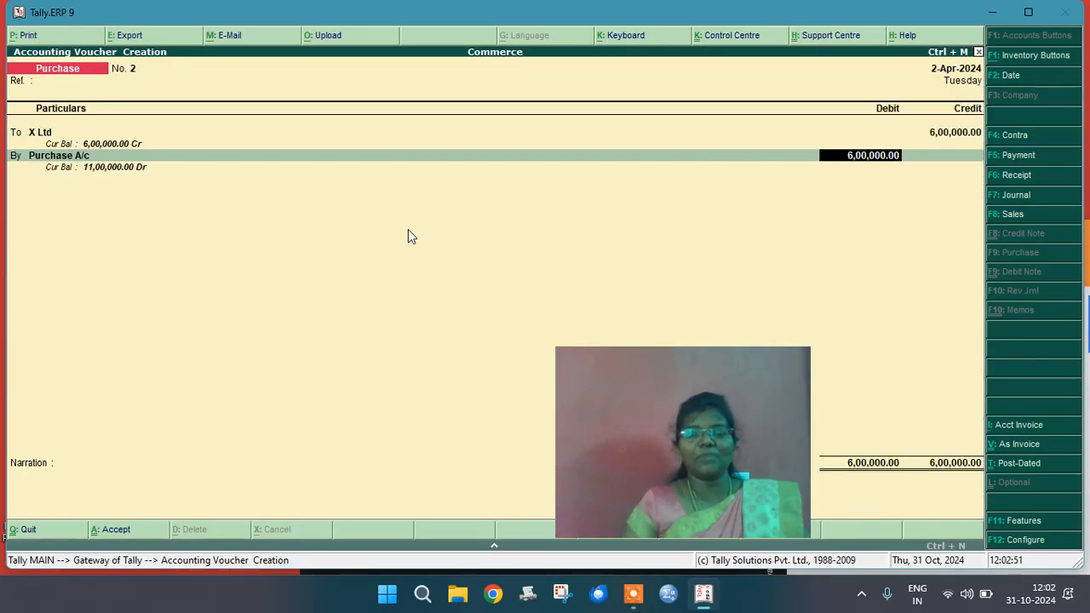
key("Return")
key("Return")
key("Return")
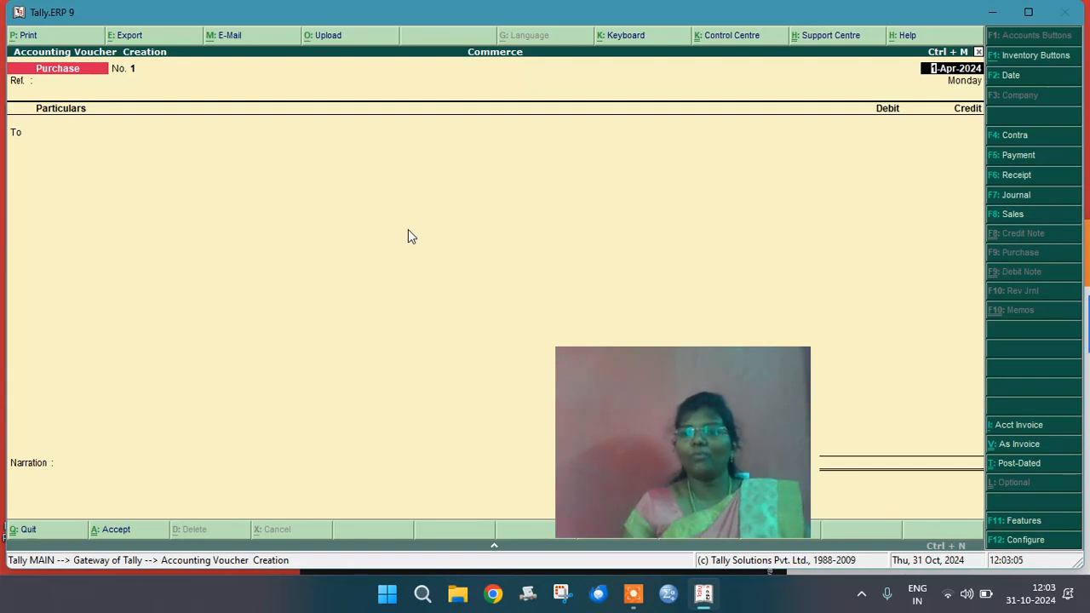
- Switch to a Payment voucher and set its date to 2-Apr-2024
key("F5")
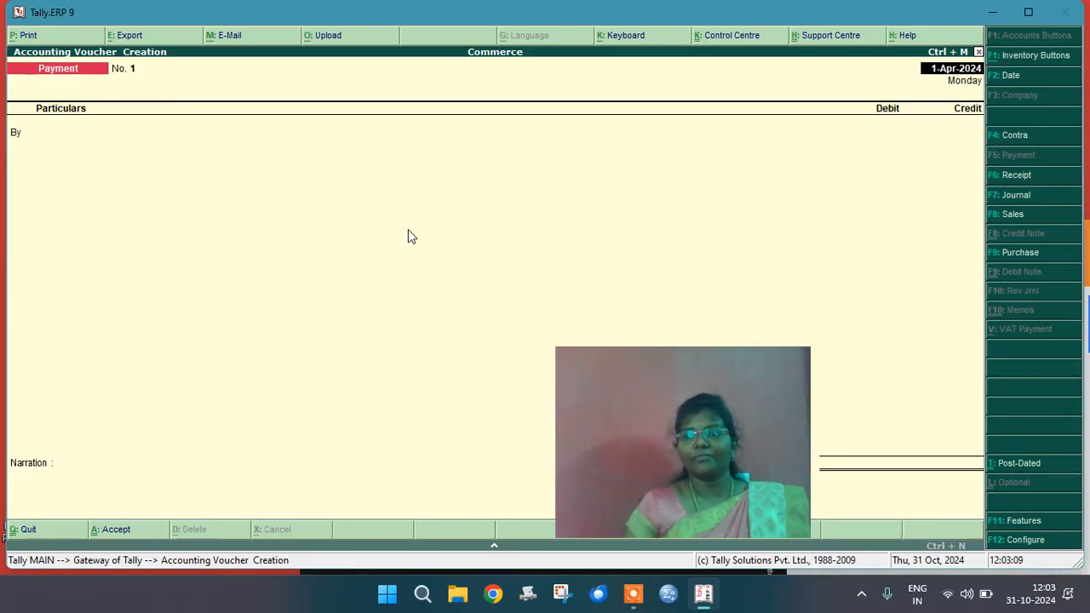
key("F2")
type("3.4")
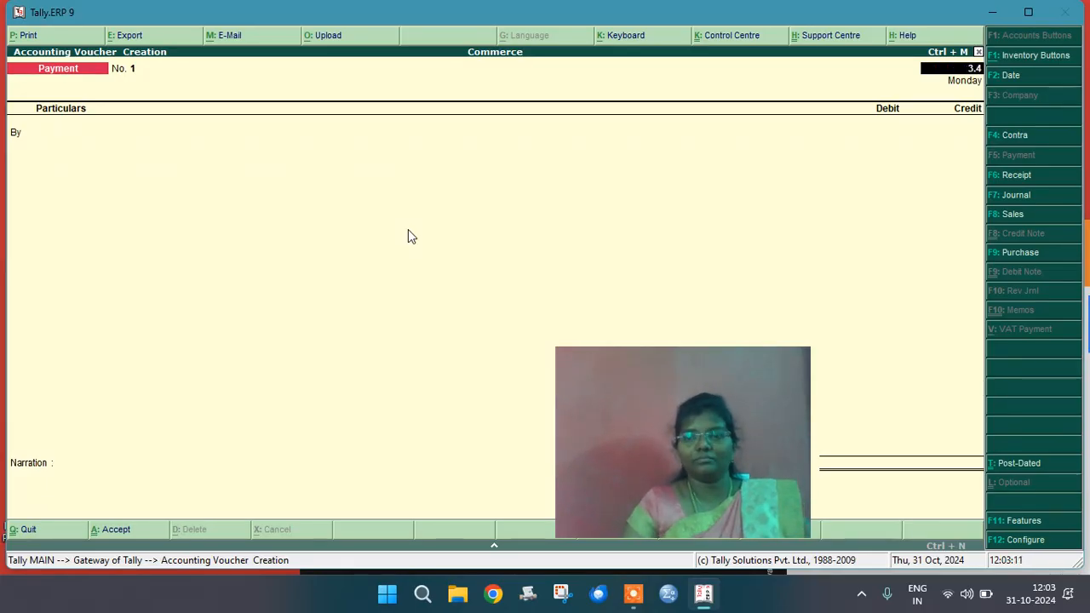
key("BackSpace")
key("BackSpace")
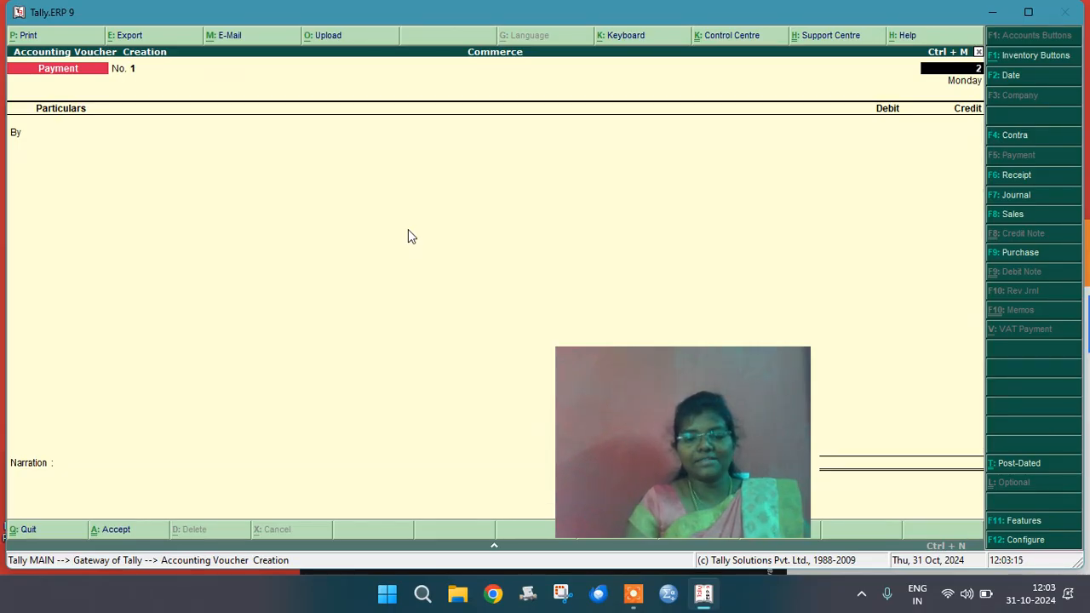
key("Return")
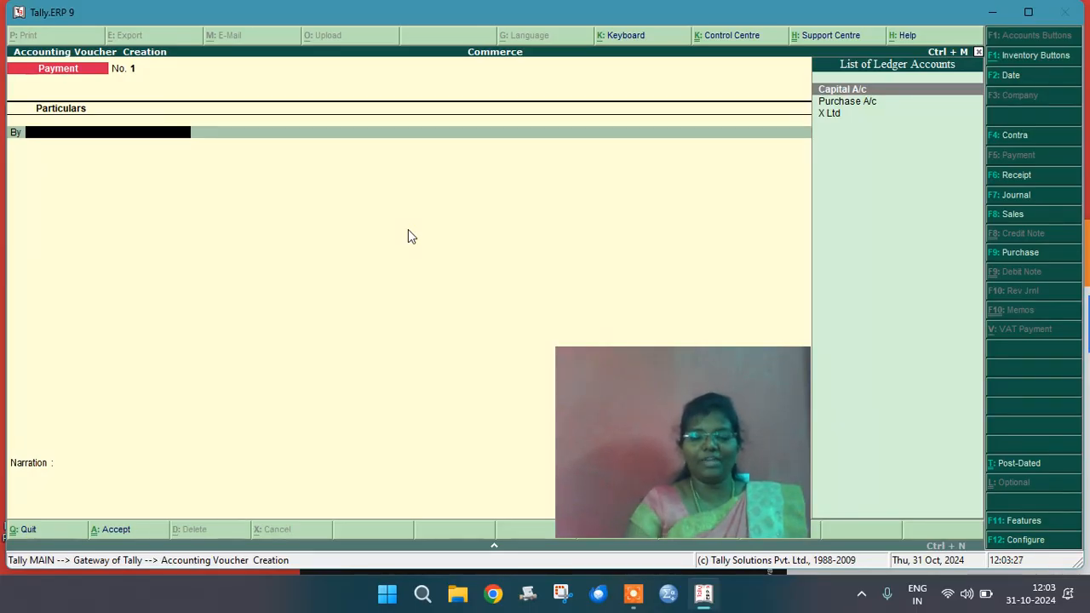
- Create the ledger Salary under Indirect Expenses with inventory values affected set to No, and save it
key("alt+c")
type("S")
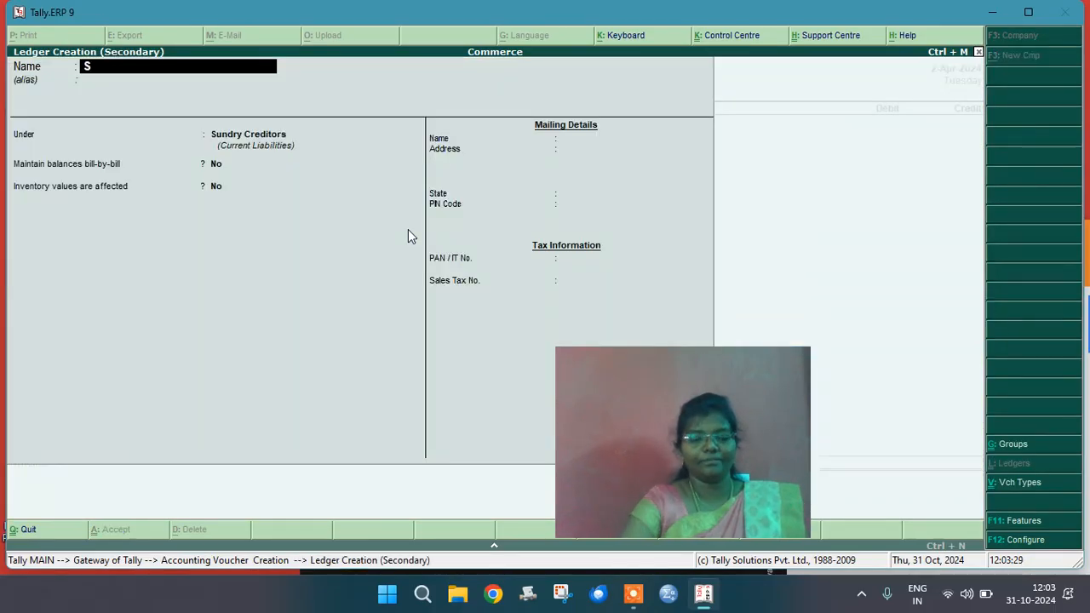
type("alary")
key("Return")
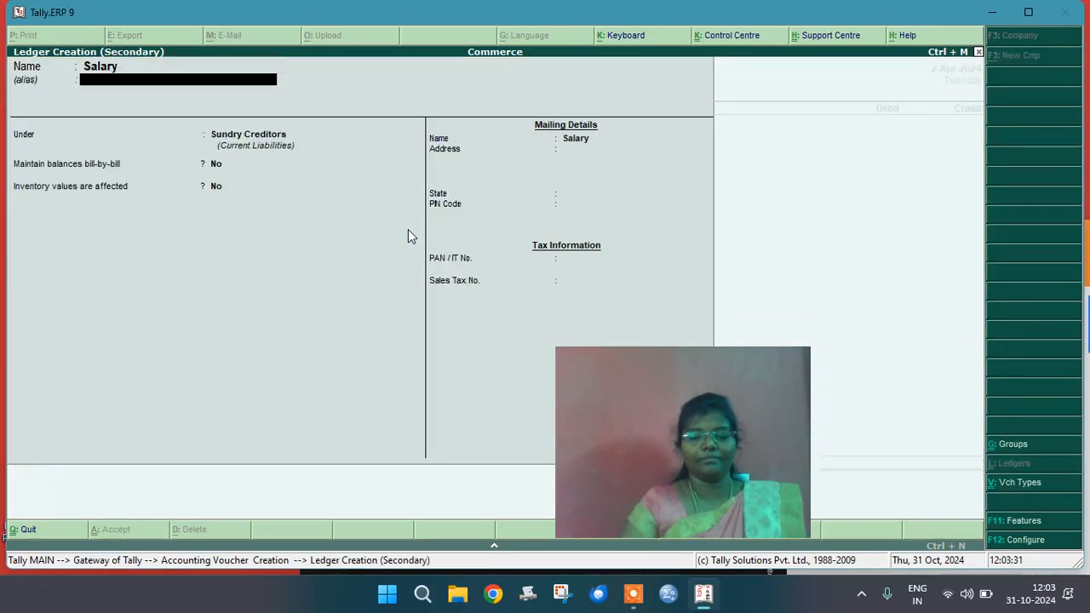
key("Return")
type("In")
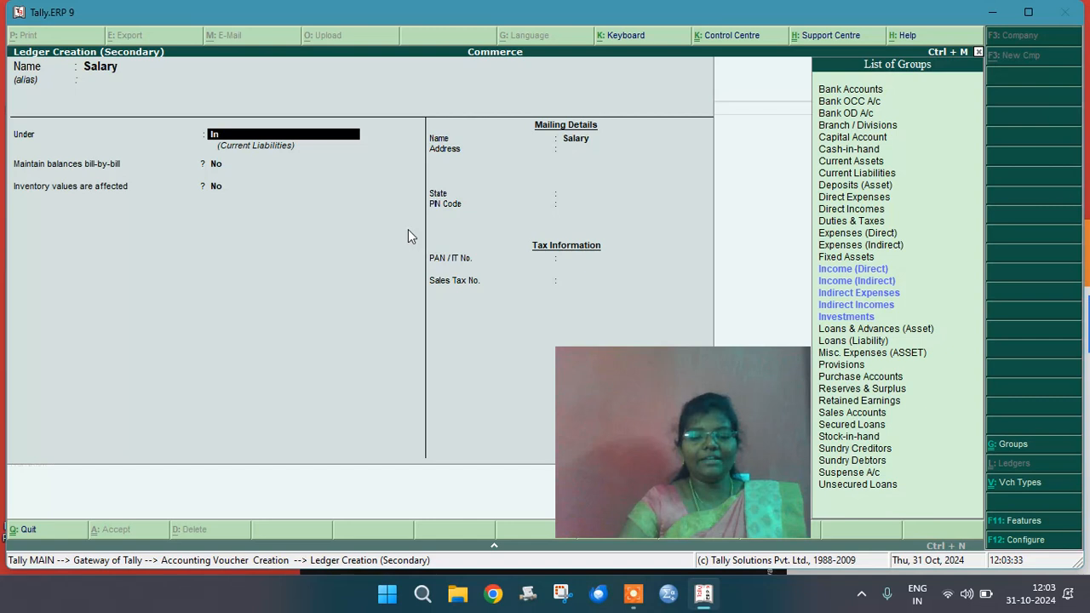
key("Down")
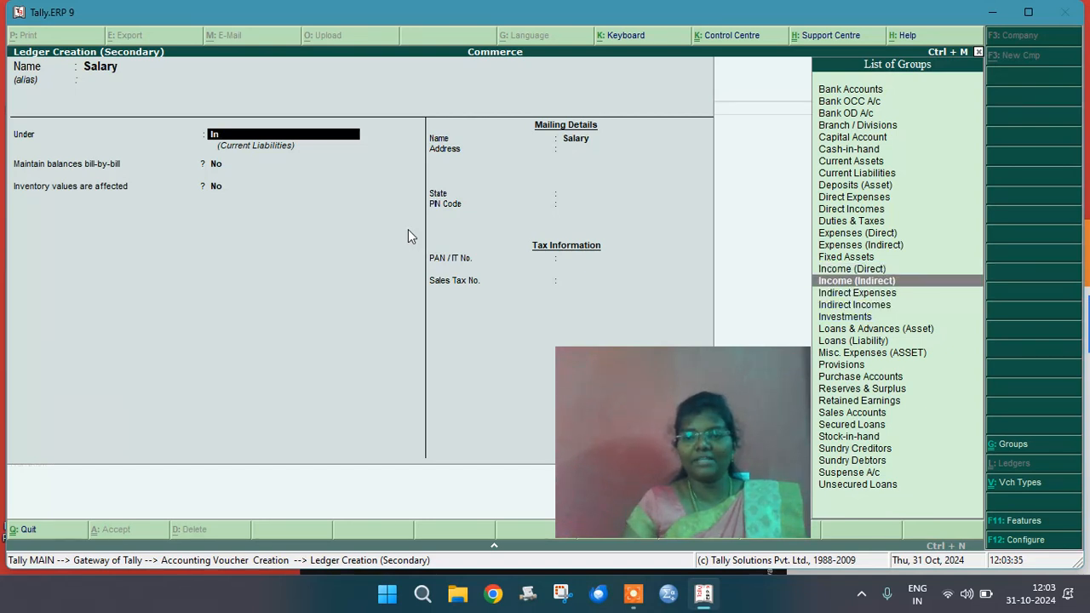
key("Down")
key("Return")
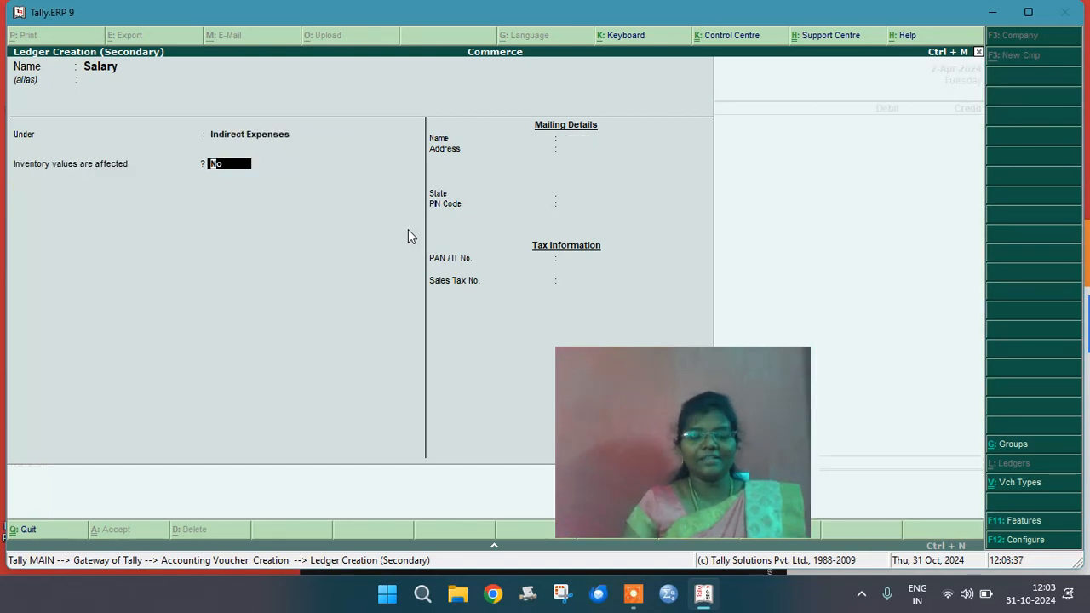
key("ctrl+a")
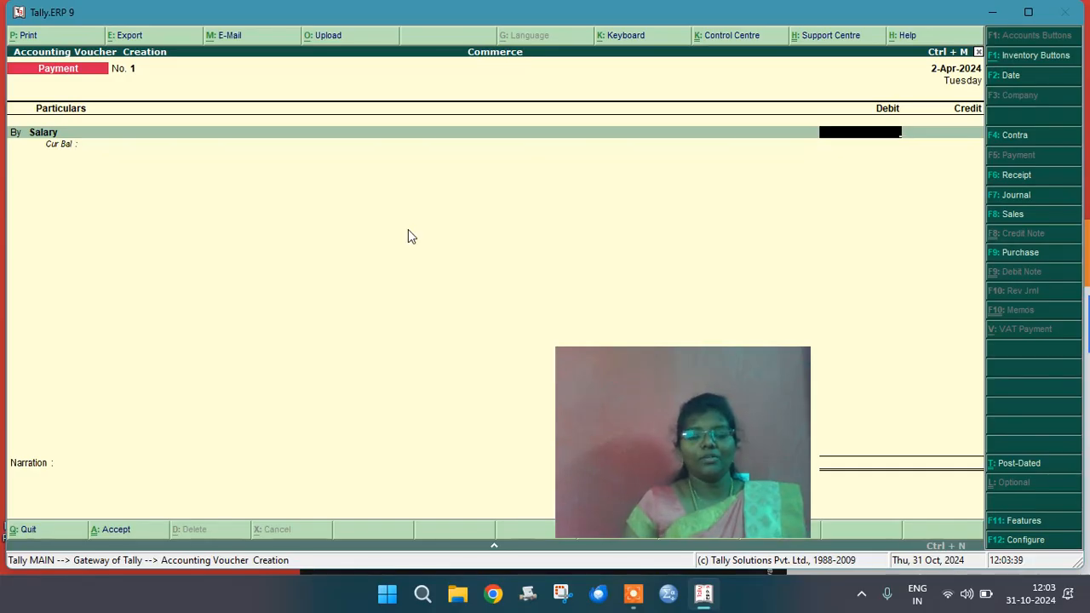
- Debit Salary with 10,000.00, credit Cash with the same amount, and save the payment voucher
type("100000")
key("Return")
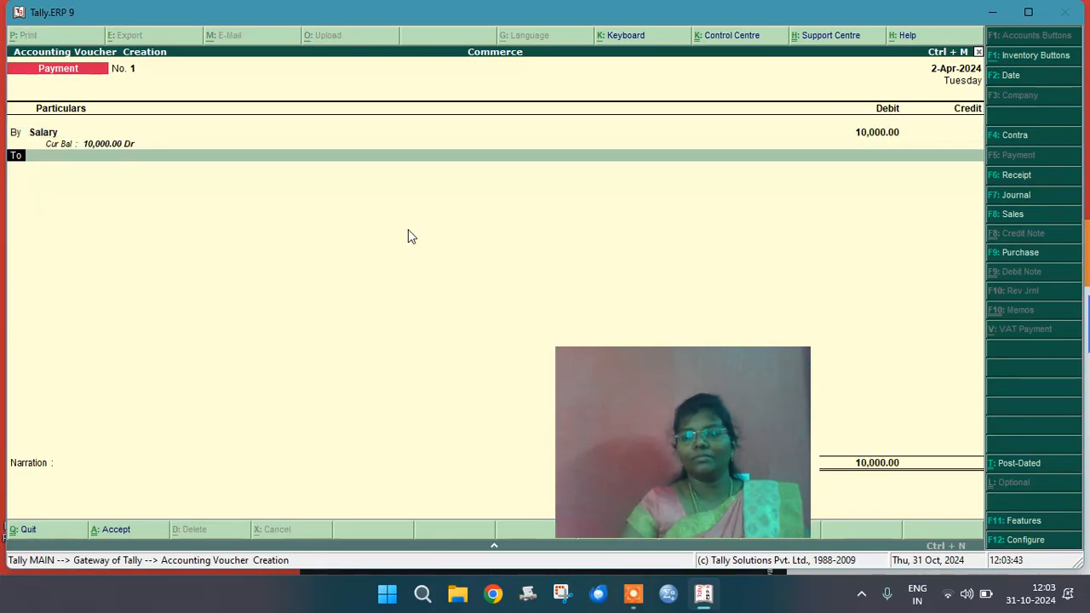
key("Down")
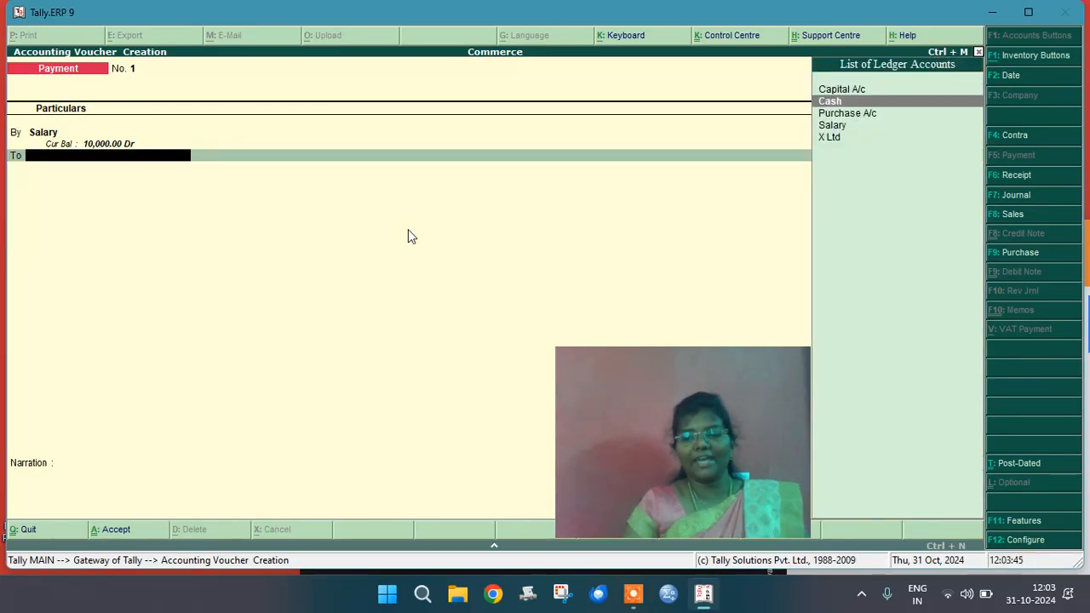
key("Return")
key("Return")
key("ctrl+a")
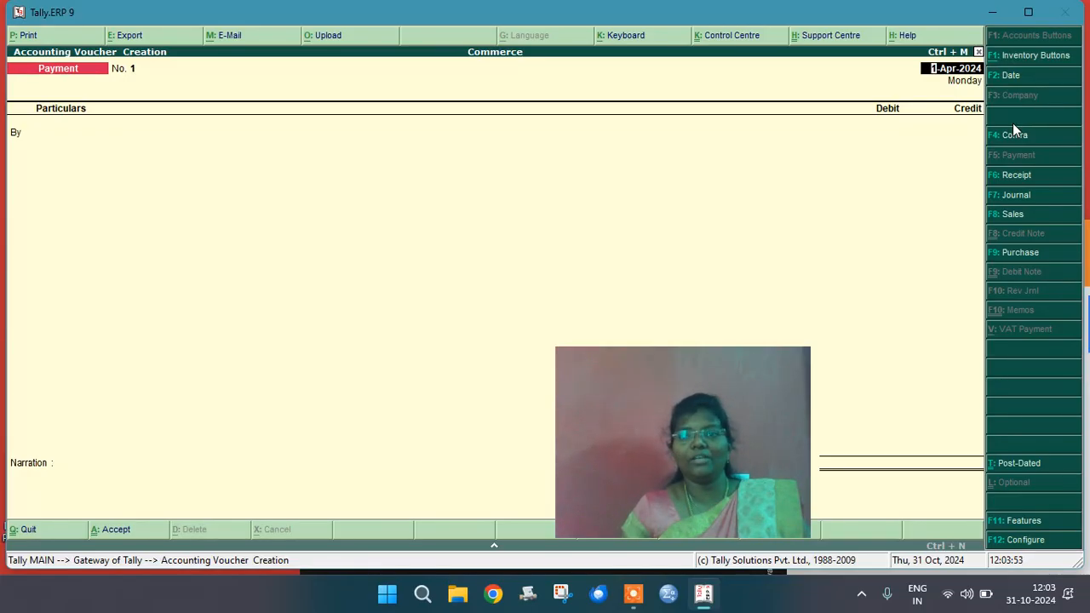
- Switch to a Contra voucher dated 1-Apr-2024 and credit Cash with 50,000.00
key("F4")
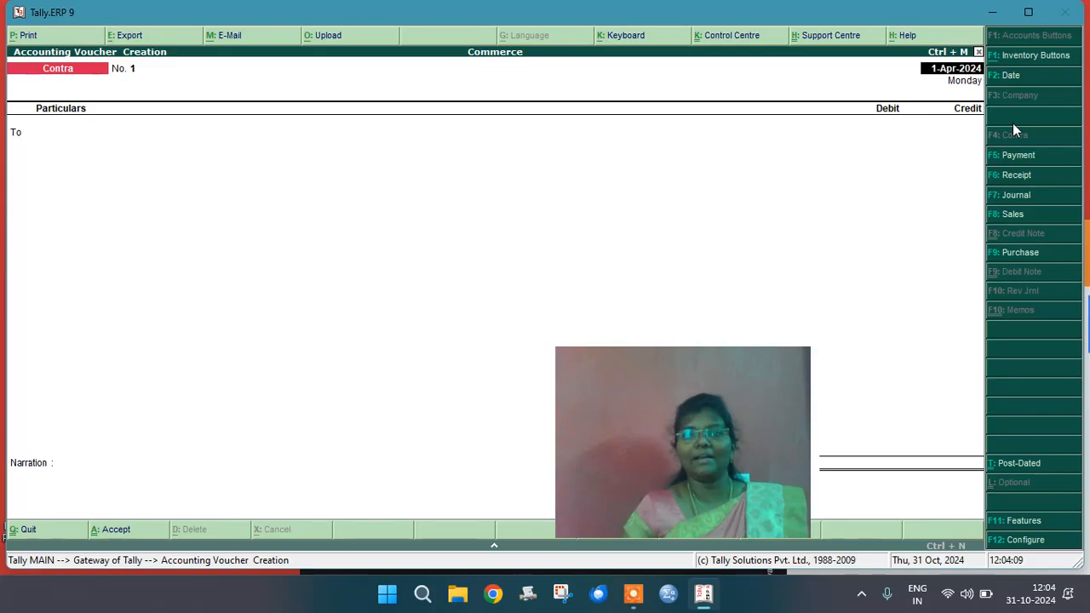
key("Return")
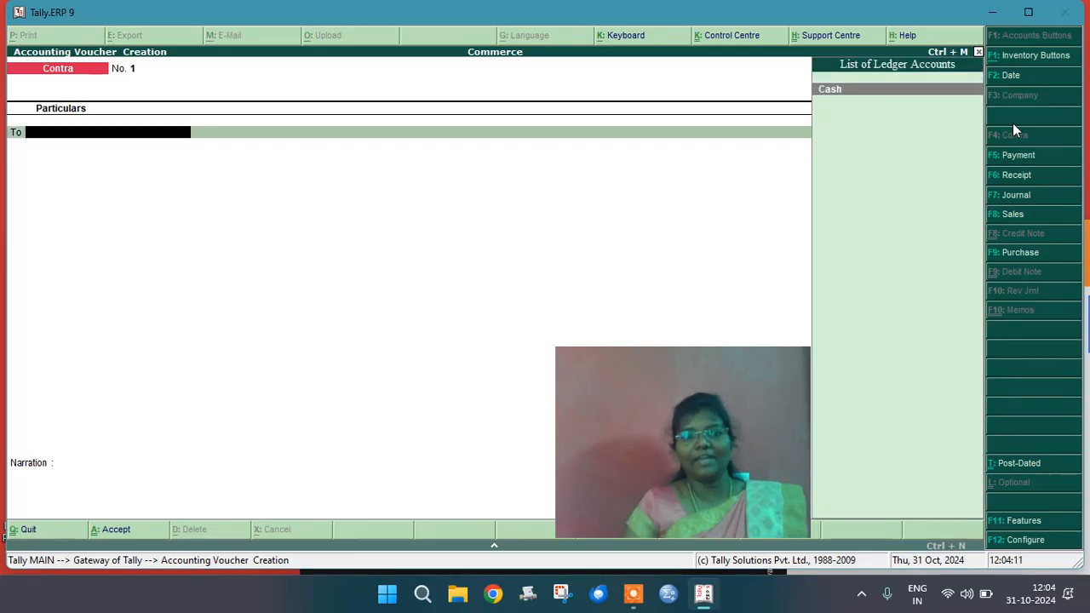
key("Return")
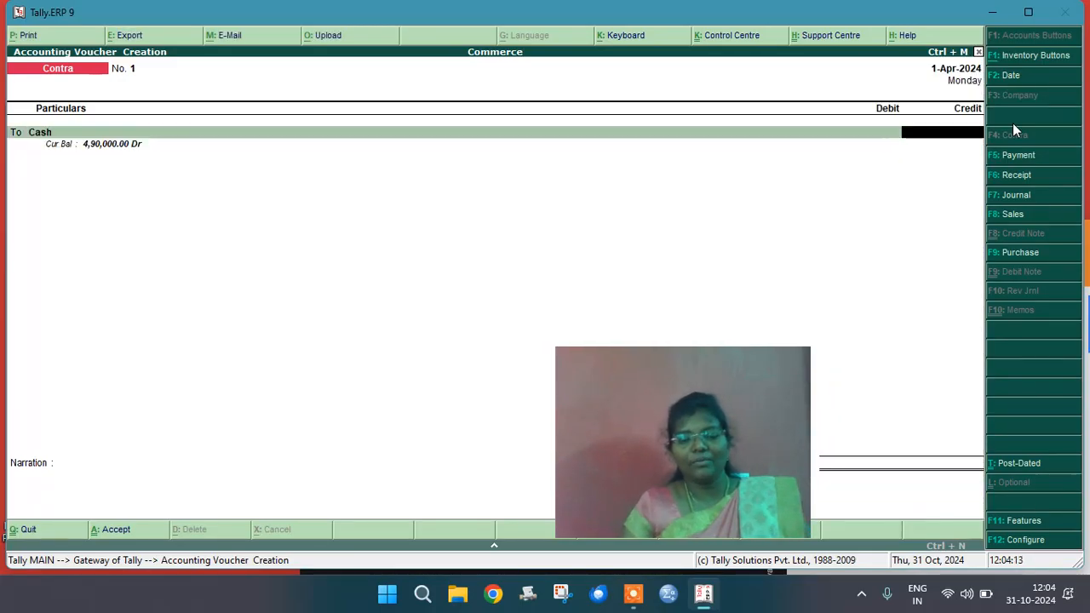
type("500000")
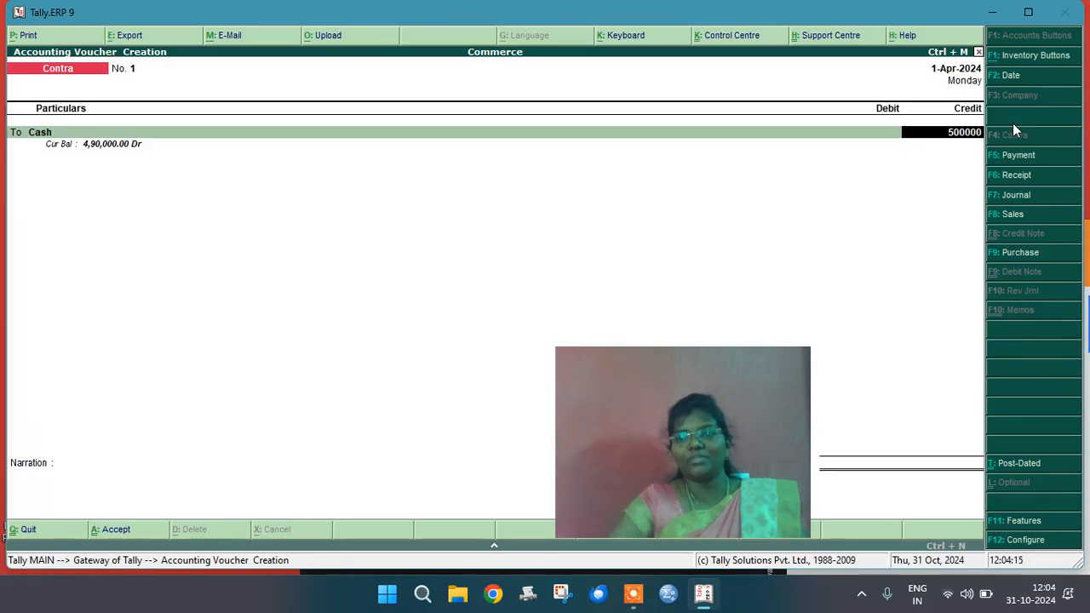
key("Return")
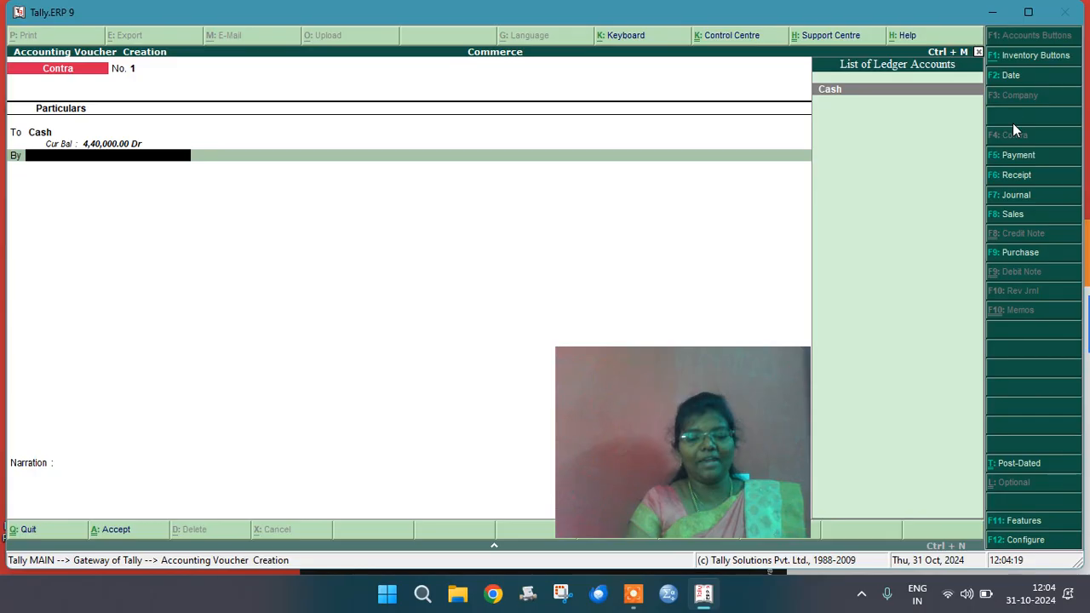
- Create the ledger Bank under Bank Accounts, keeping 1-Apr-2024 as the effective date for reconciliation, and save it
key("alt+c")
type("Ban")
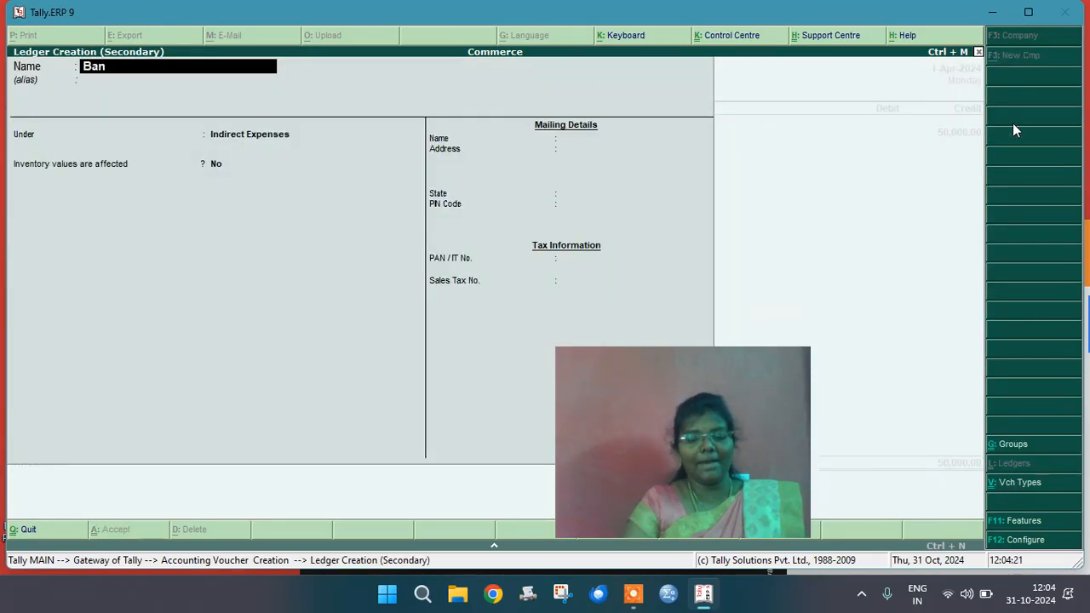
type("k")
key("Return")
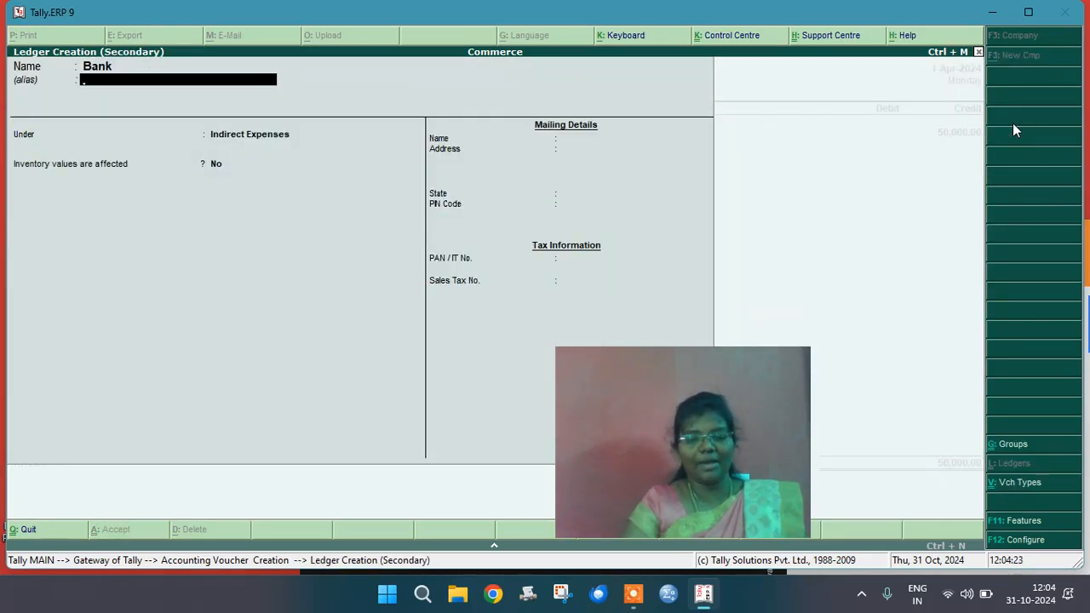
key("Return")
type("Ba")
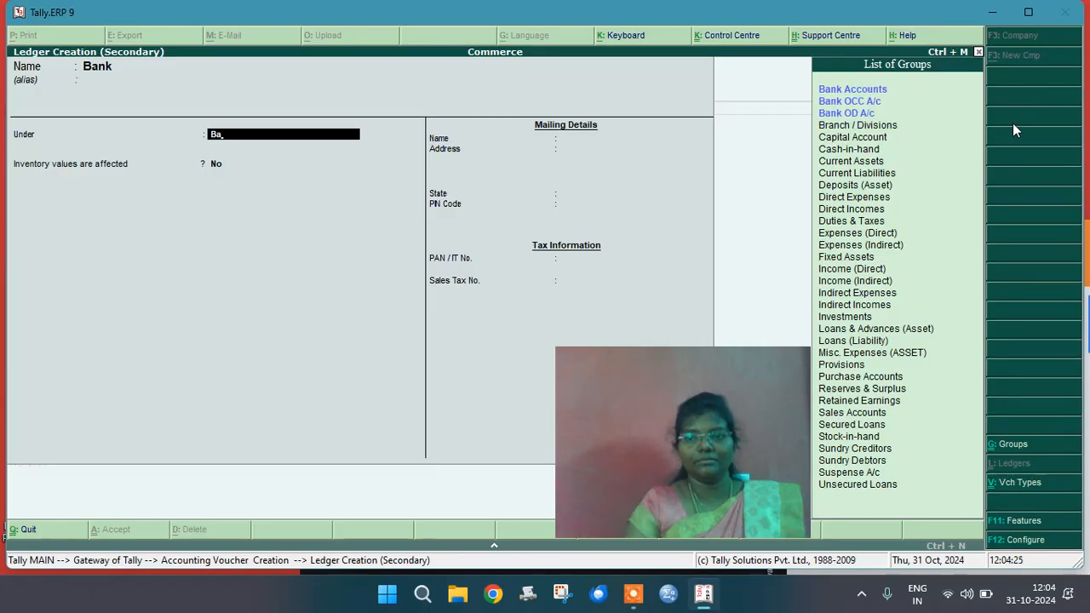
key("Return")
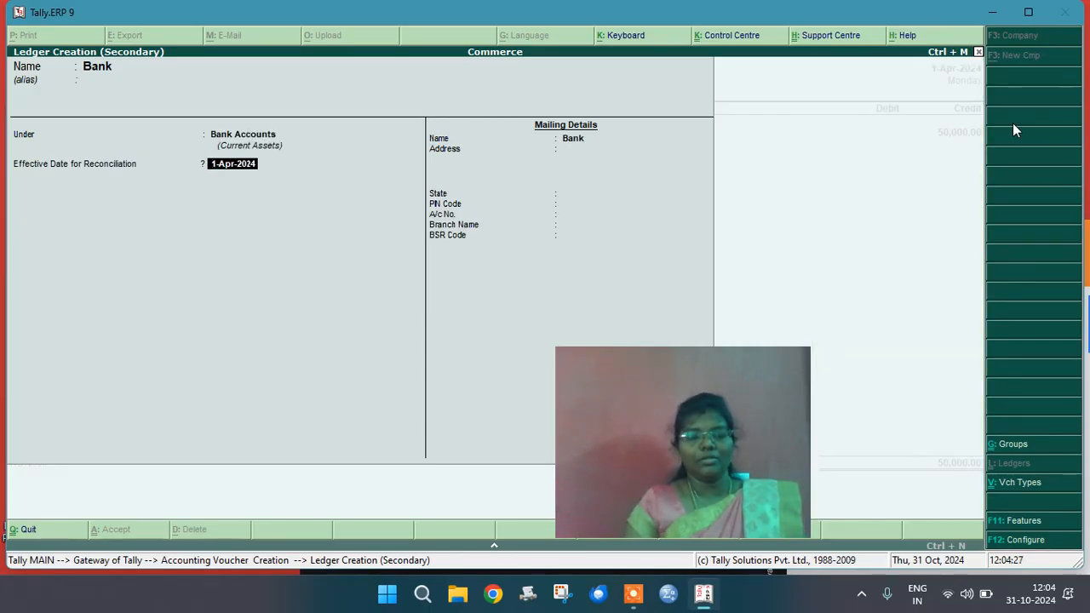
key("Return")
- Debit Bank with 50,000.00 and save the contra voucher without a narration
key("Return")
key("Return")
key("Return")
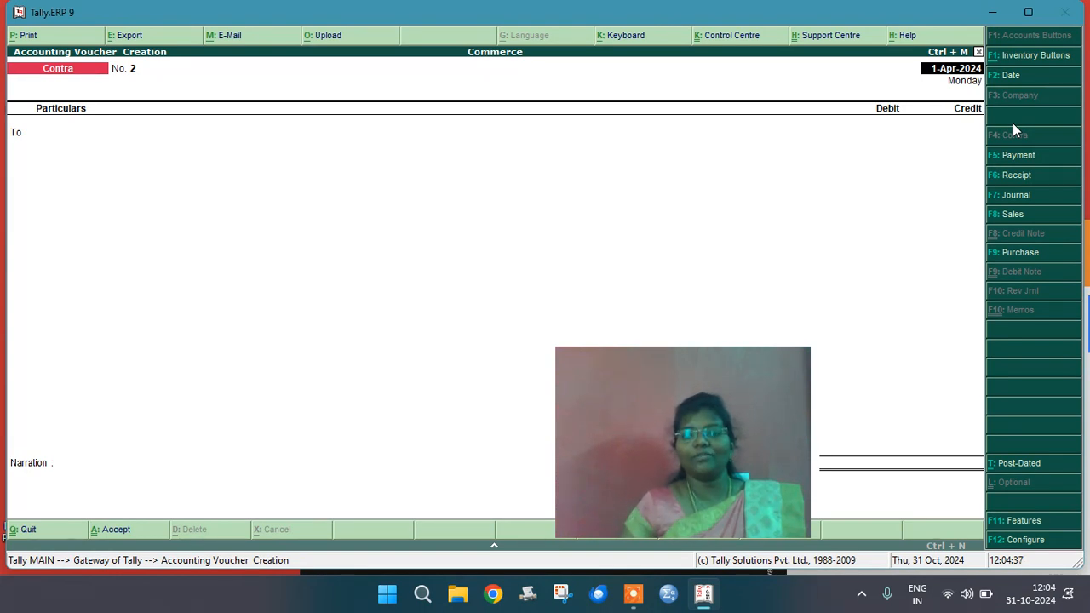
- Switch to a Sales voucher in voucher mode, dated 2-Apr-2024, with the reference left blank
left_click(1013, 214)
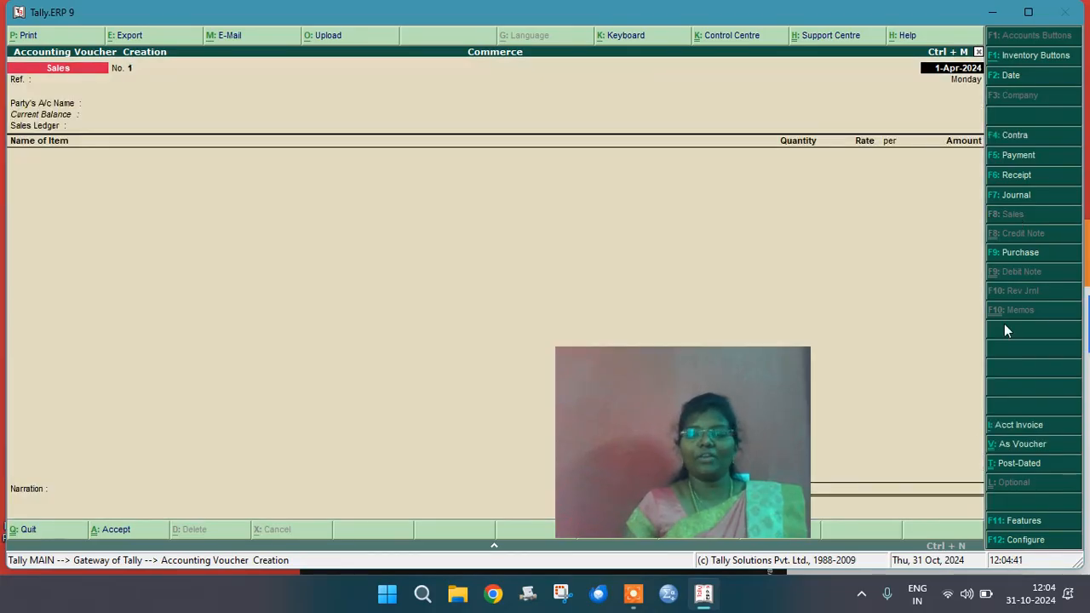
left_click(1022, 444)
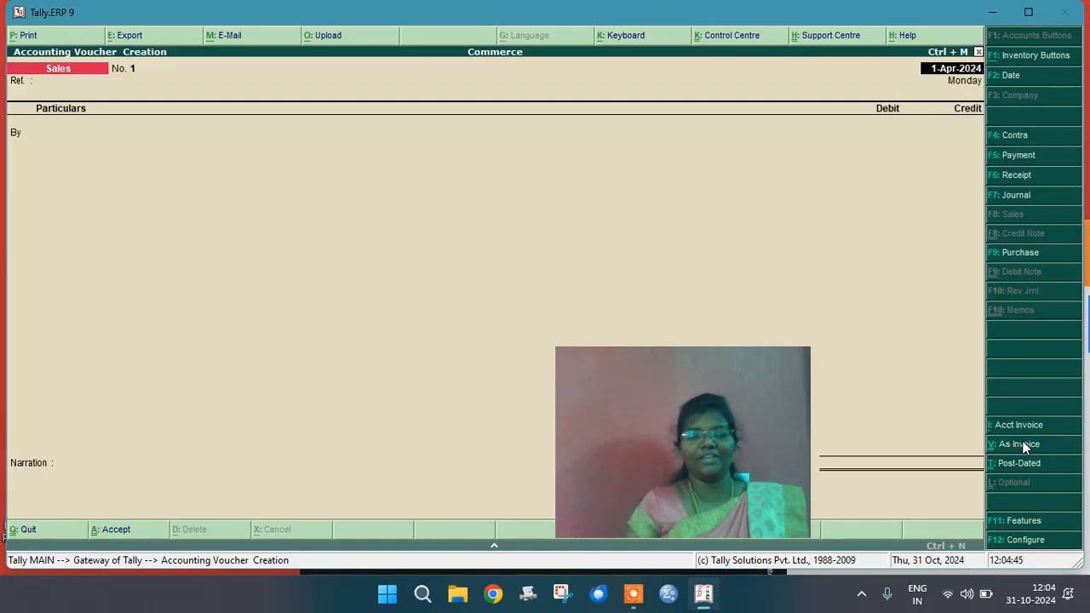
type("2")
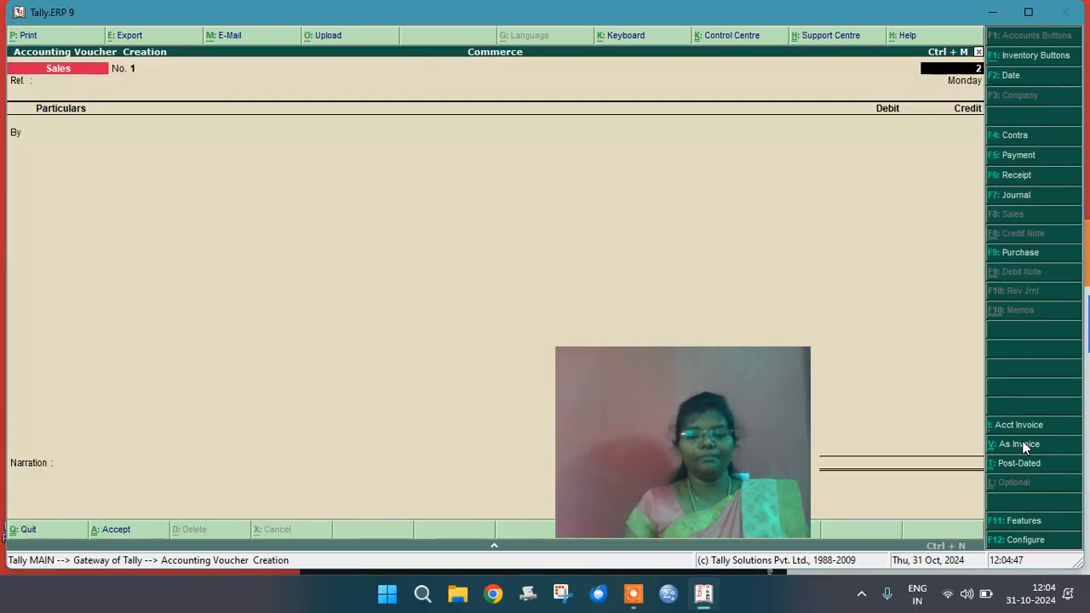
key("Return")
key("Return")
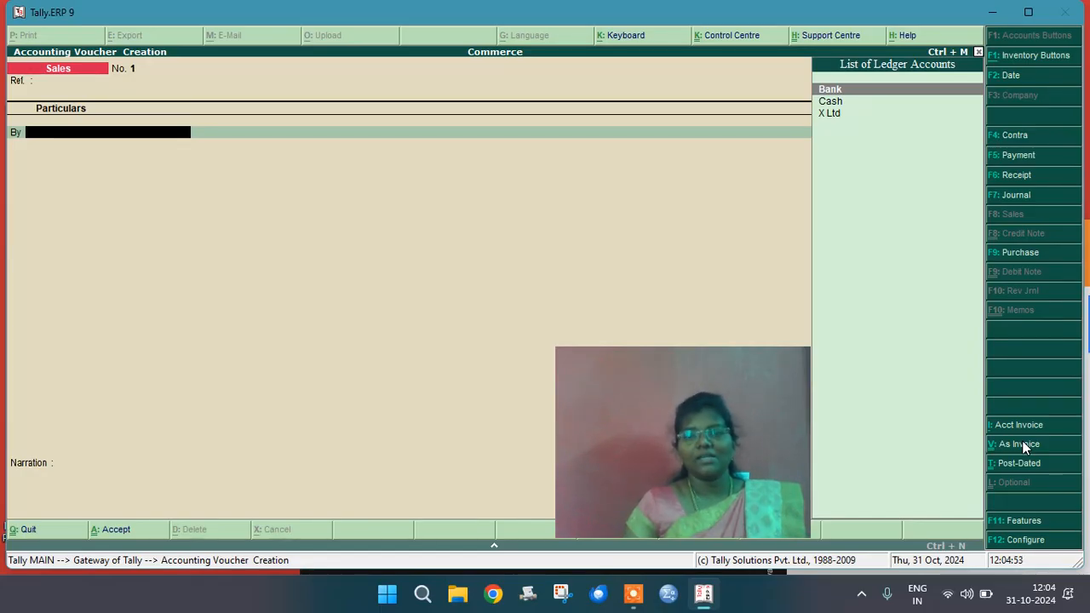
- Create the ledger Y Ltd under Sundry Debtors with bill-by-bill balances and inventory values affected set to No, and save it
key("alt+c")
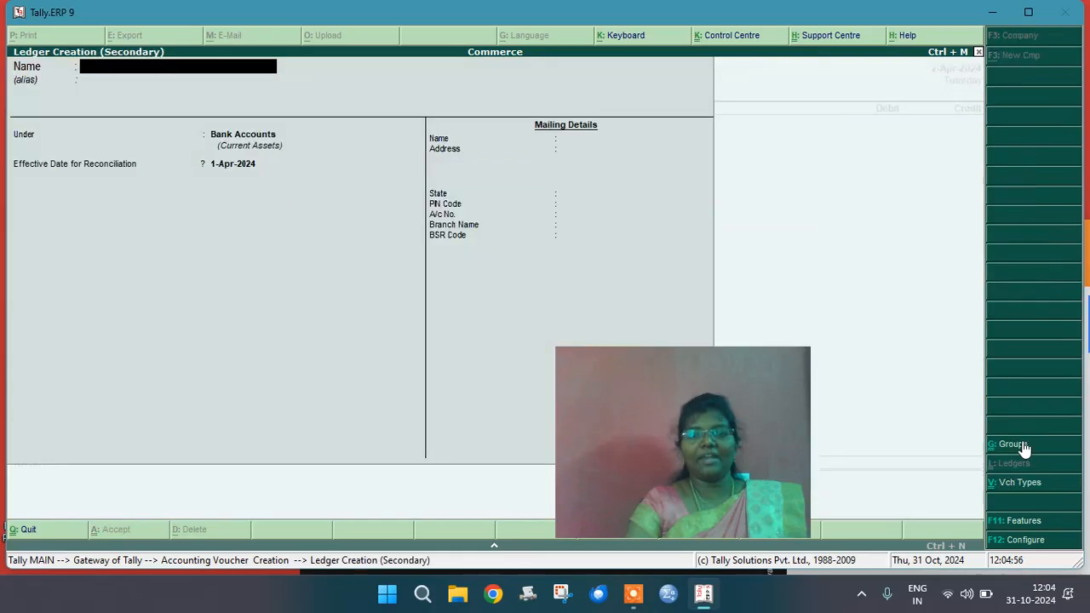
type("Y L")
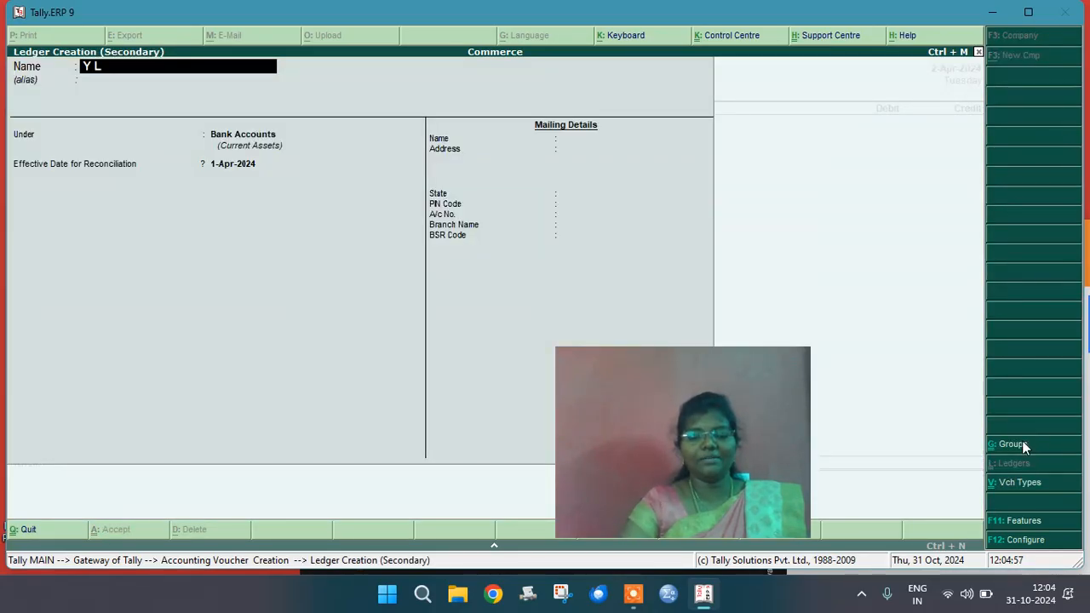
type("td")
key("Return")
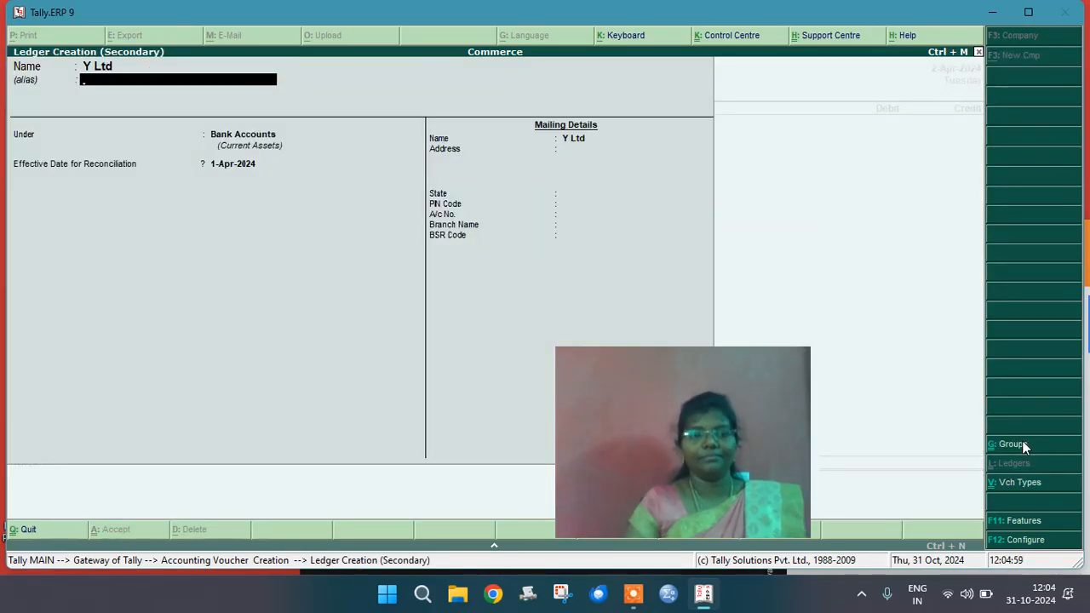
key("Return")
type("Su")
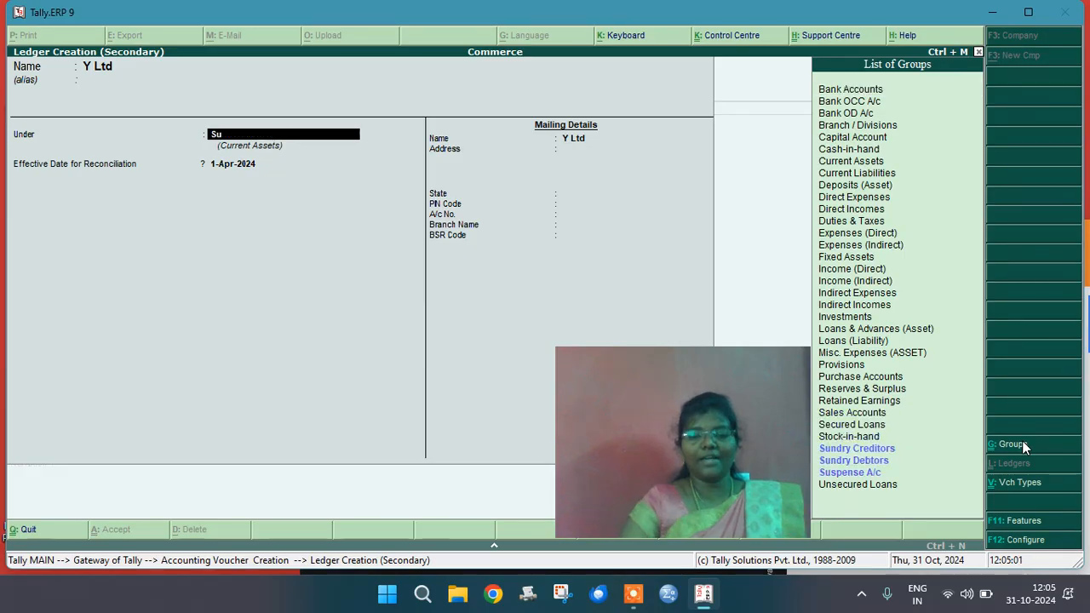
key("Down")
key("Down")
key("Return")
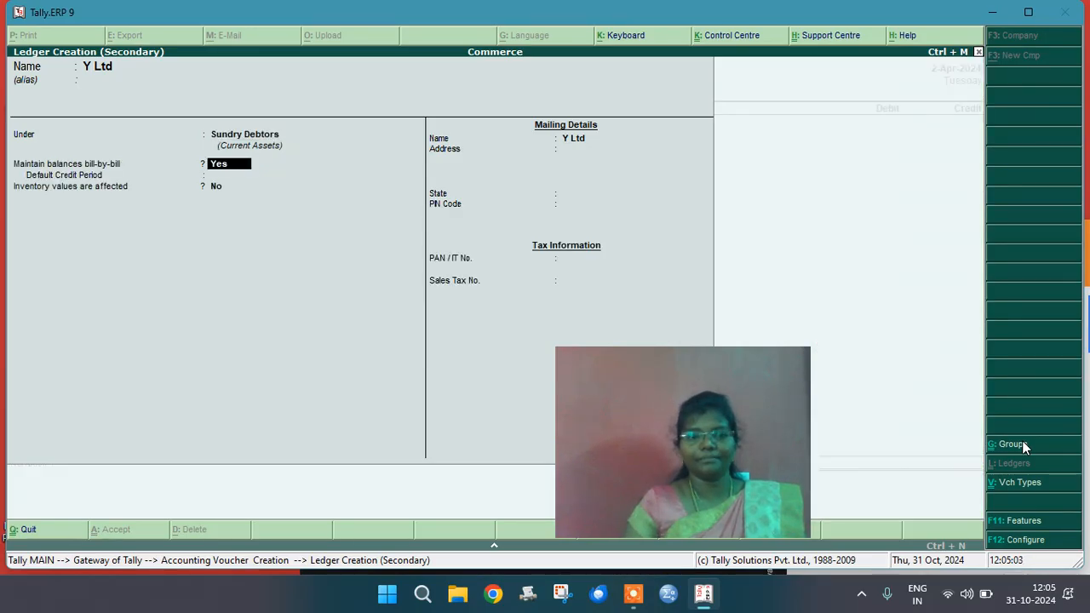
type("n")
key("Return")
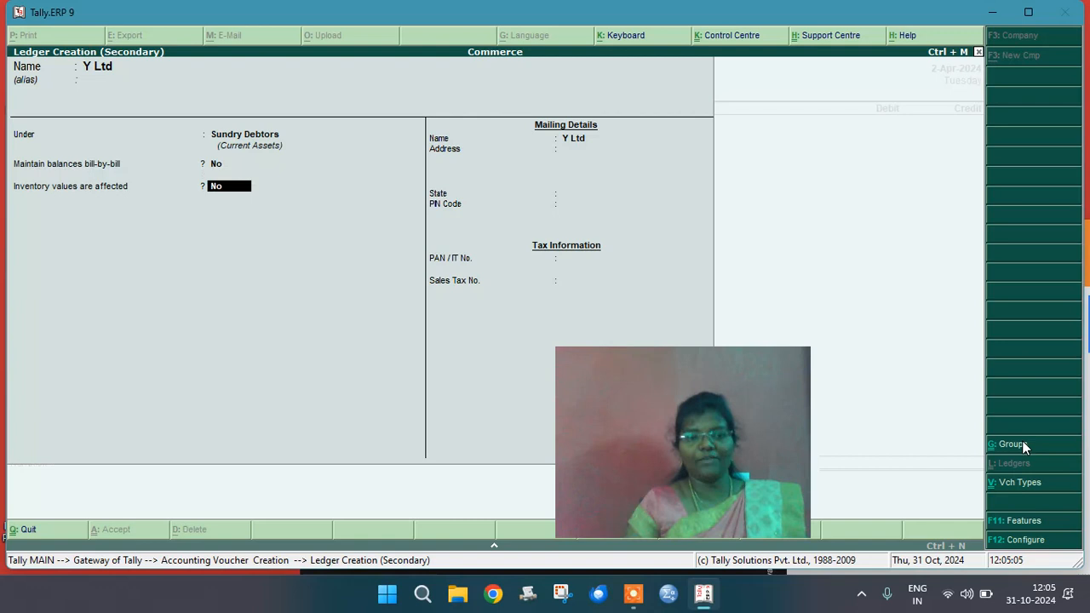
key("ctrl+a")
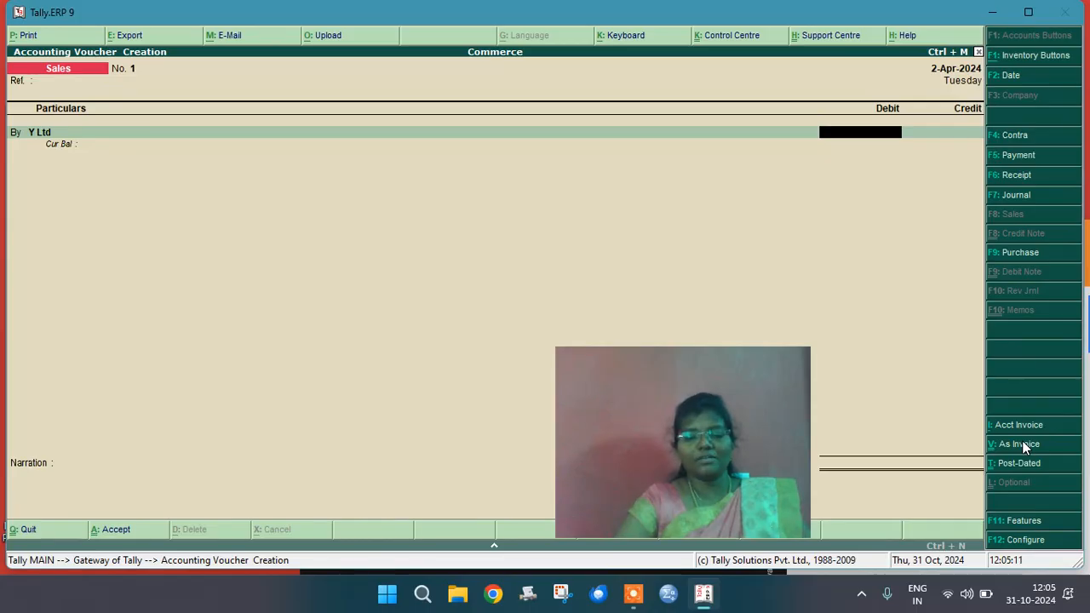
- Debit Y Ltd with 5,00,000.00 in the sales voucher
type("5,00,0")
type("00000")
key("Return")
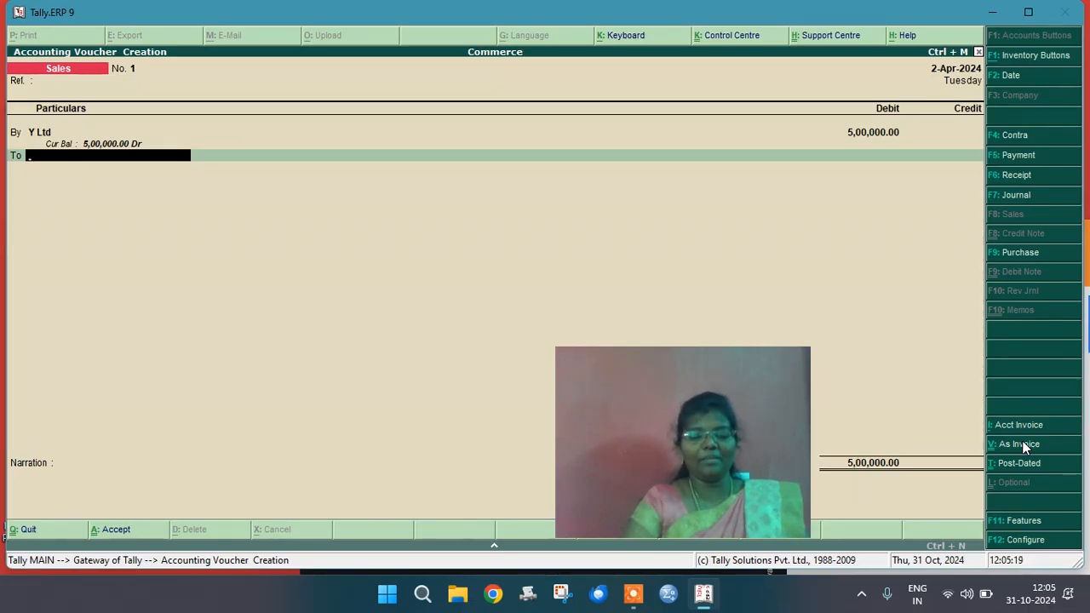
- Create the ledger Sales under Sales Accounts with inventory values affected set to No, and save it
key("alt+c")
type("Sales")
key("Return")
key("Return")
type("Sa")
key("Return")
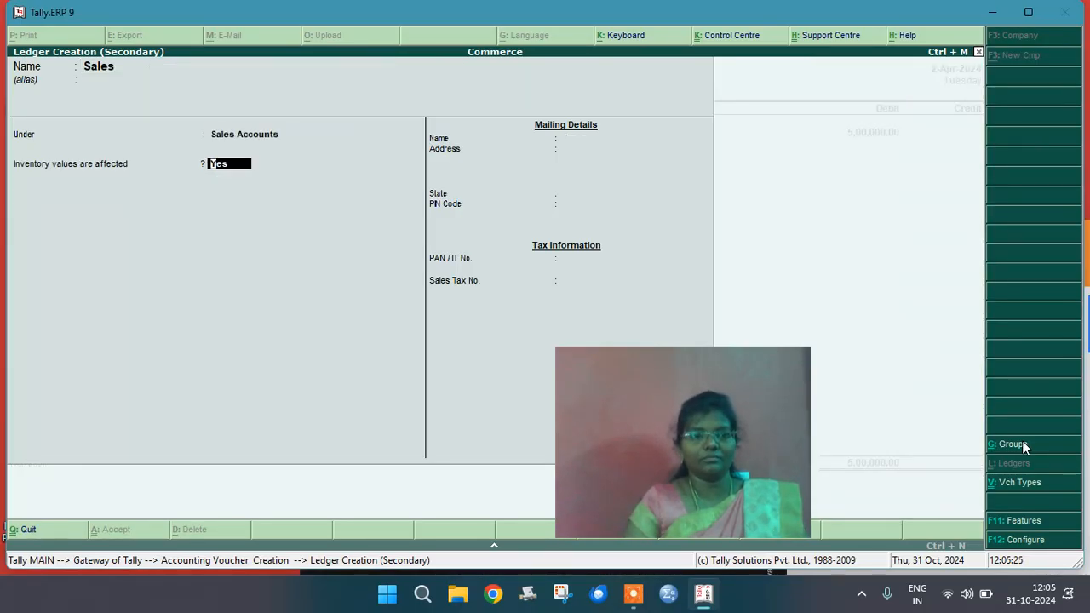
type("n")
key("ctrl+a")
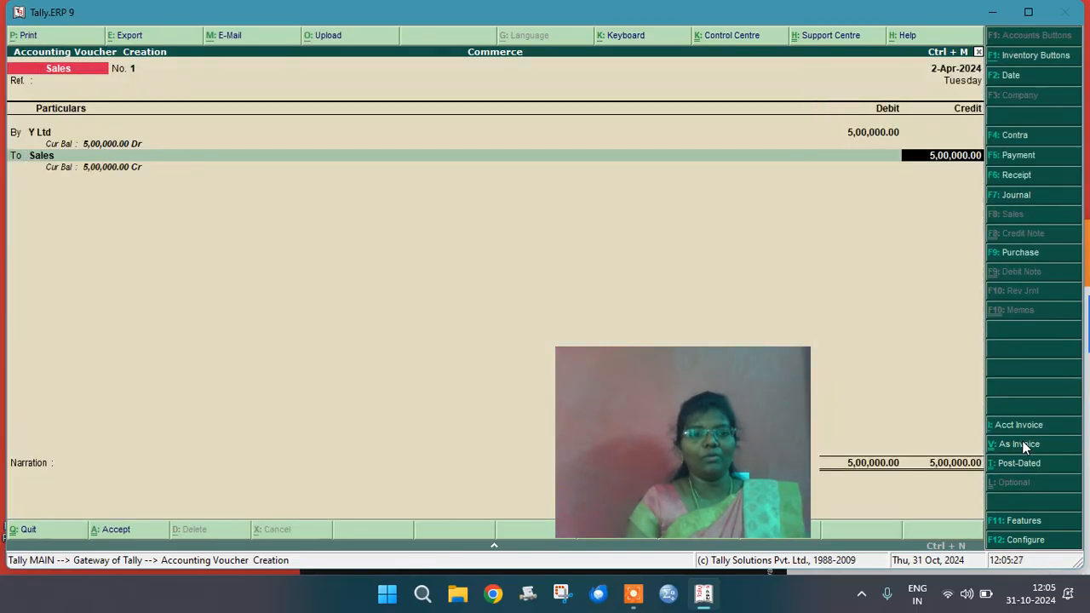
- Credit Sales with 5,00,000.00, save the sales voucher without a narration, and return to the Gateway of Tally
key("Return")
key("Return")
key("Return")
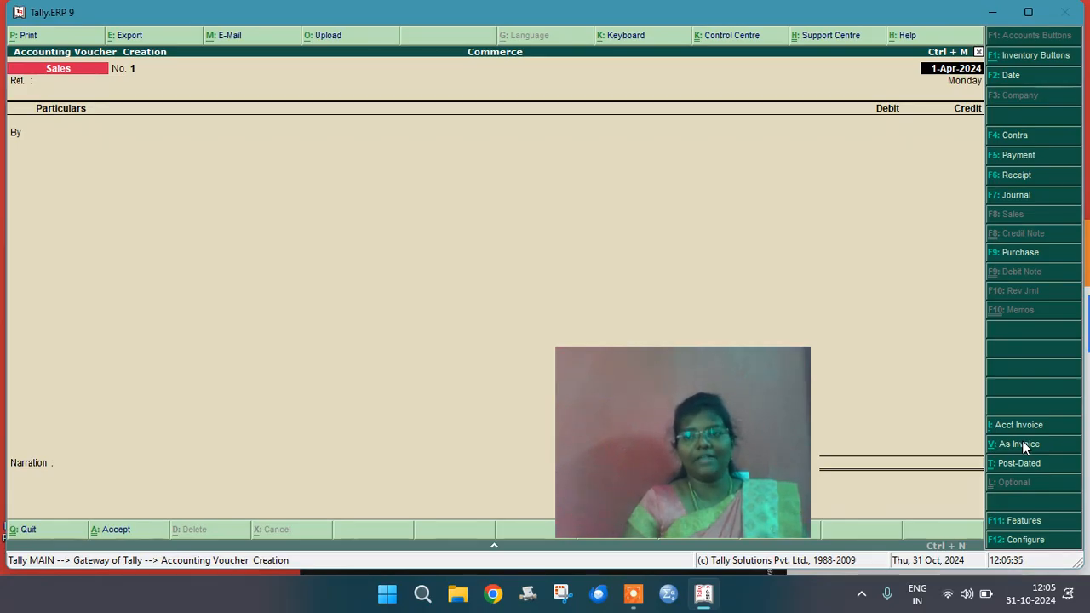
key("Escape")
key("Return")
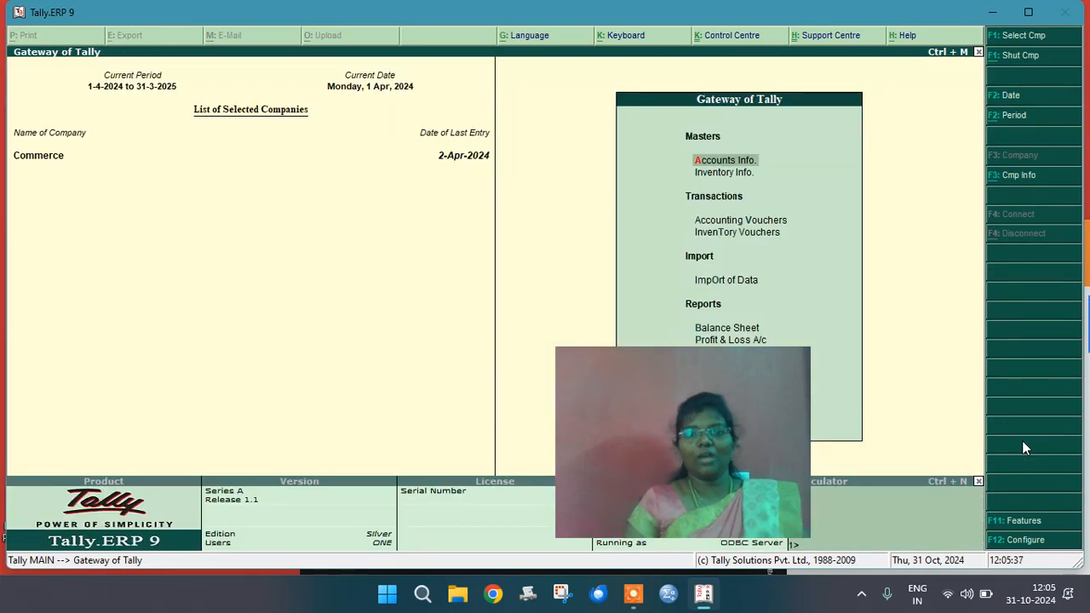
- Display the Trial Balance of Commerce to check the debit and credit totals, and close it
left_click_drag(761, 417, 359, 281)
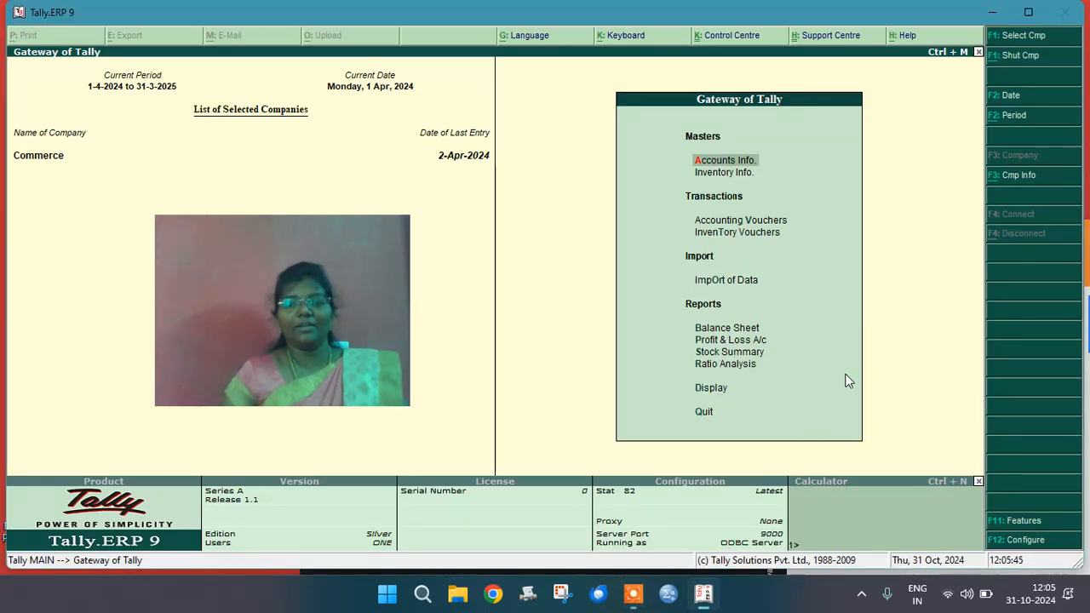
key("d")
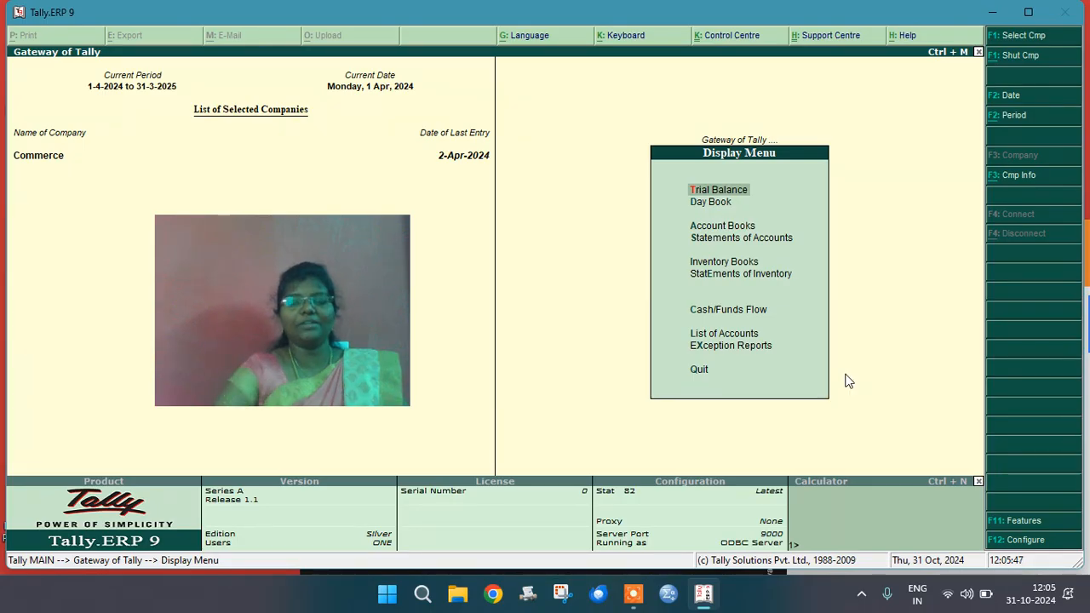
key("t")
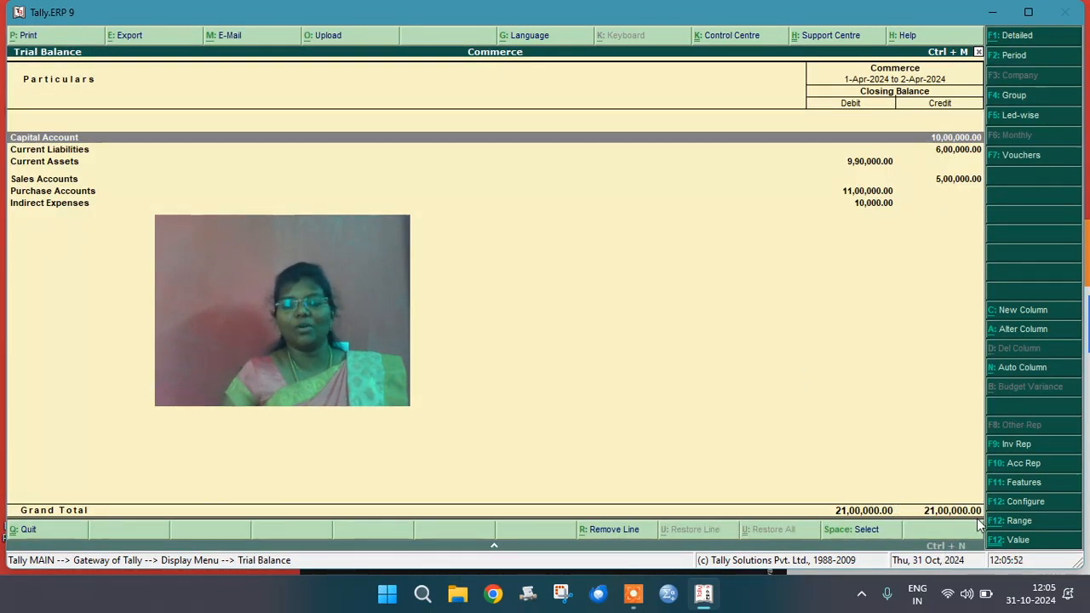
key("Escape")
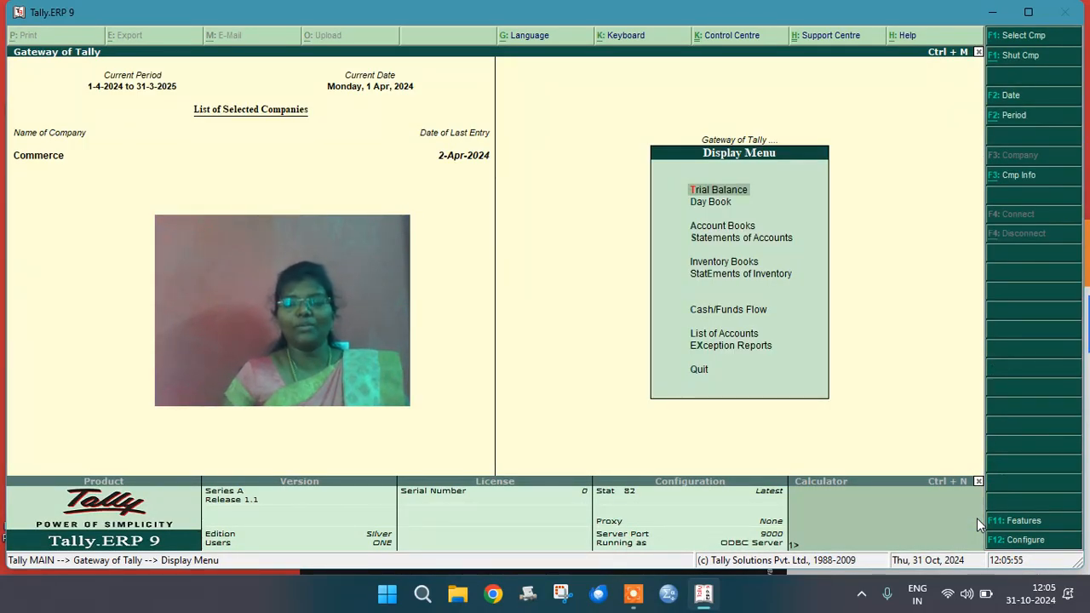
- Display the Day Book for the period 1-Apr-2024 to 31-Mar-2025 to review the recorded vouchers
key("d")
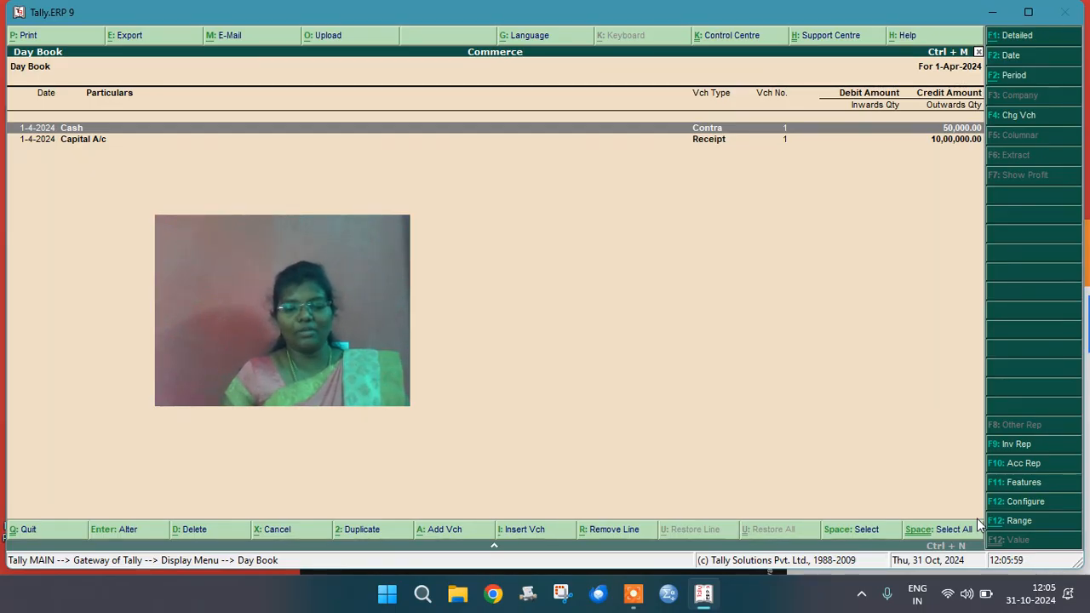
key("F2")
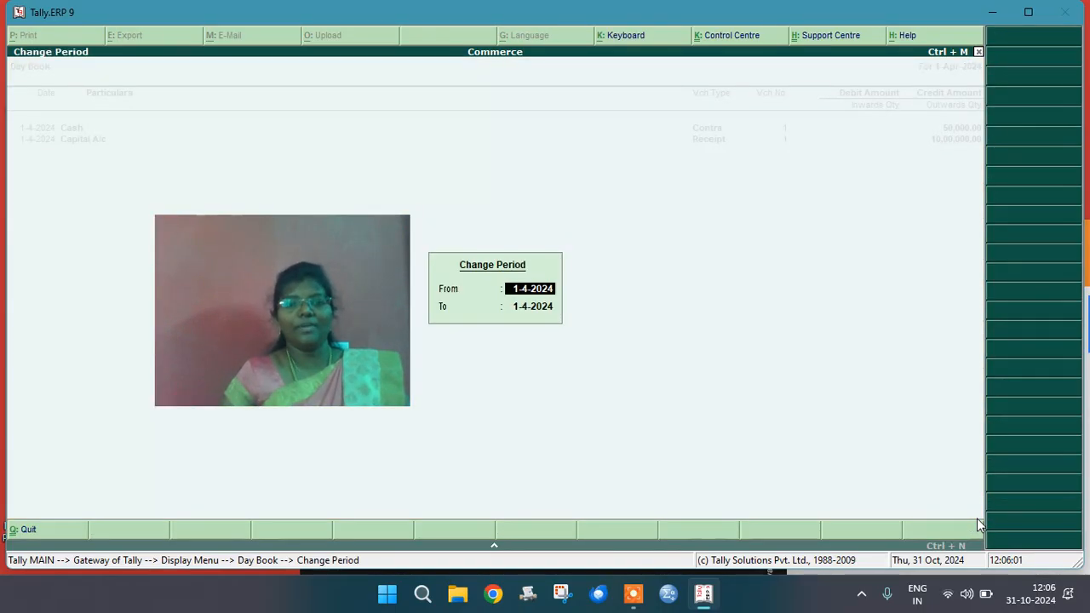
key("Return")
type("31")
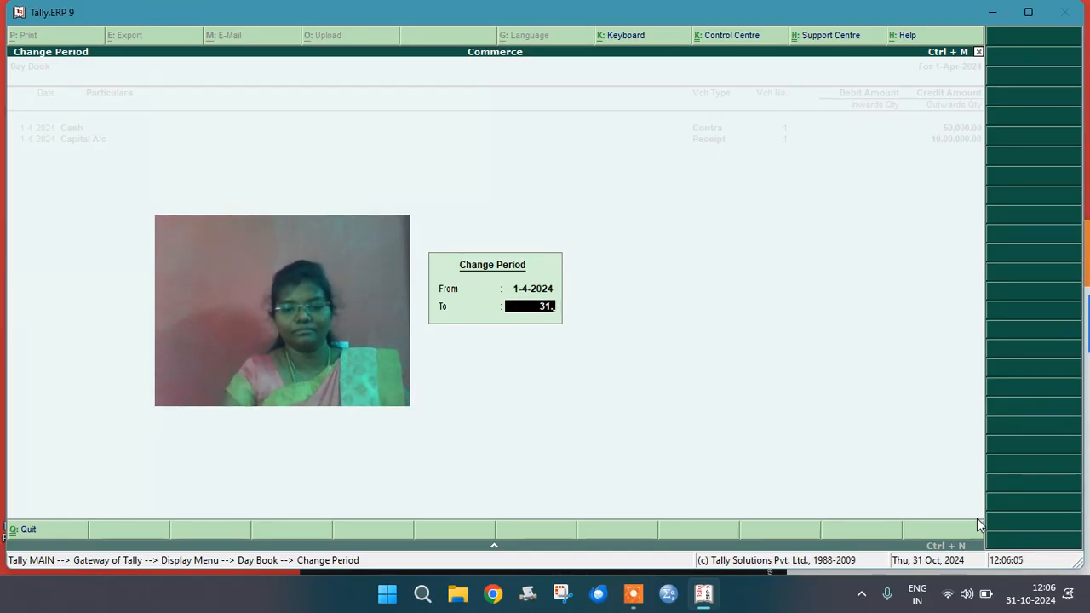
key("Return")
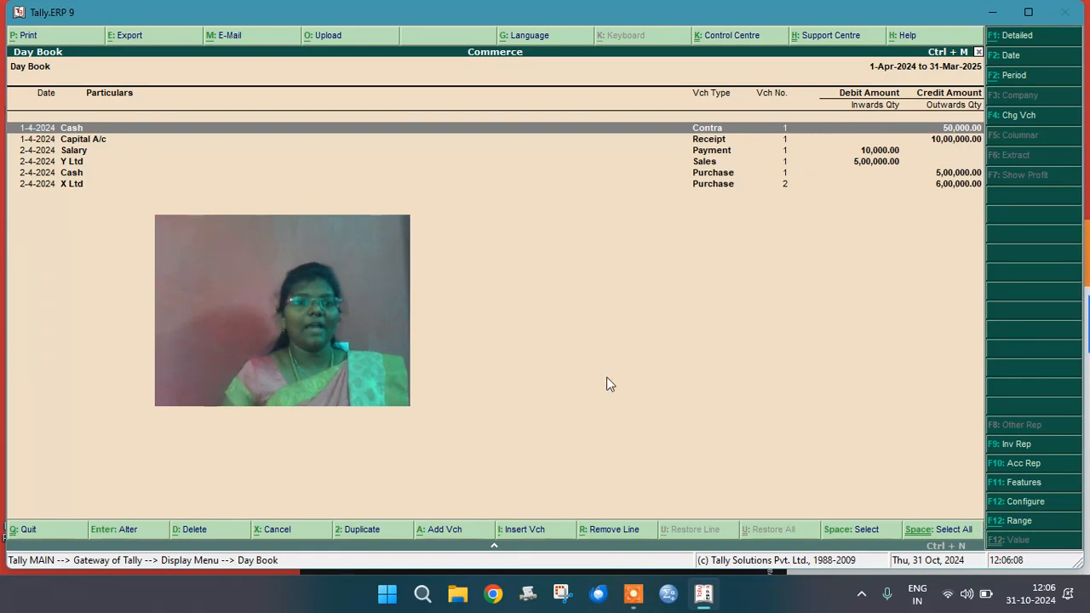
left_click_drag(348, 307, 492, 478)
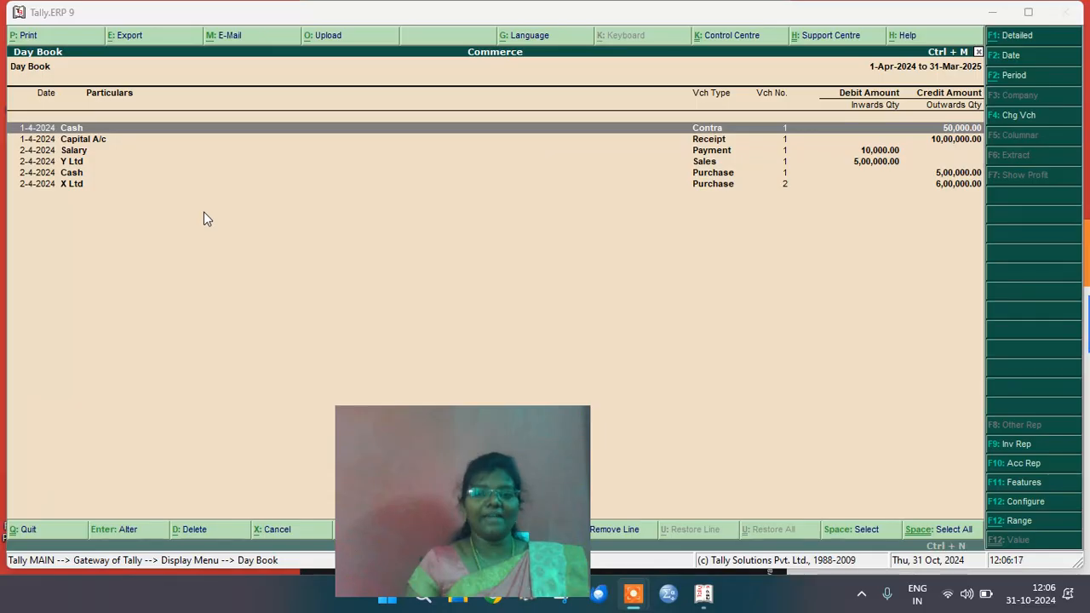
- Open the Capital A/c receipt voucher from the Day Book to view its entries, quit it, and return to the Gateway of Tally
left_click(287, 141)
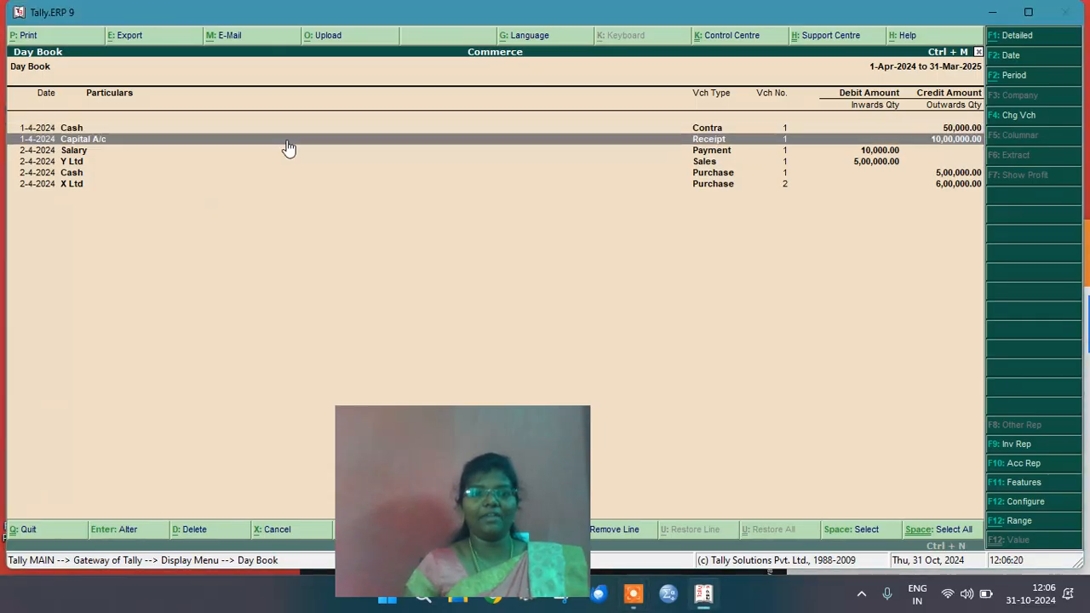
key("Return")
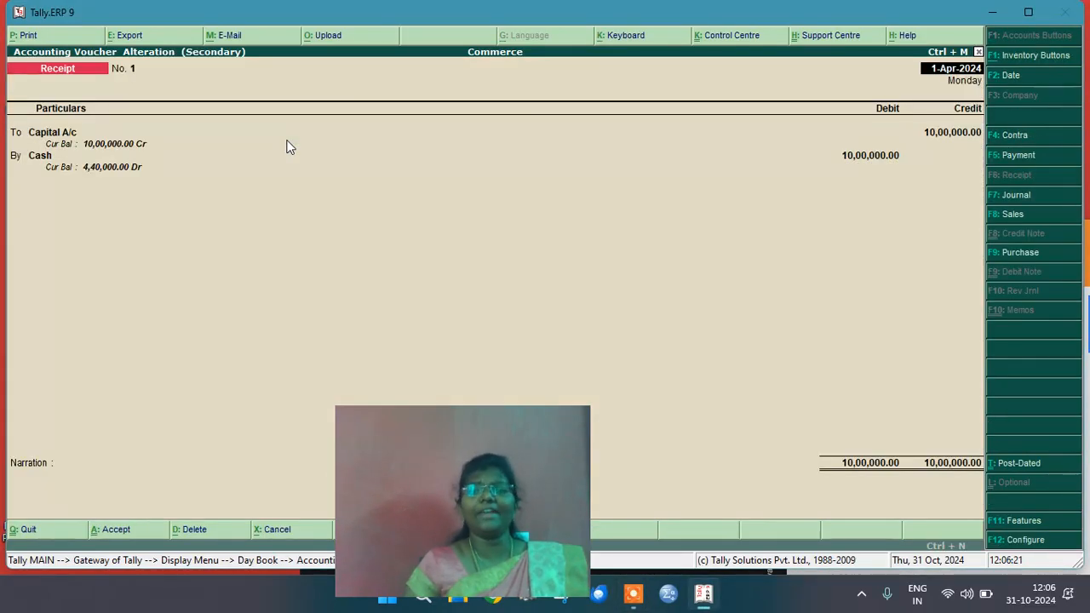
key("Return")
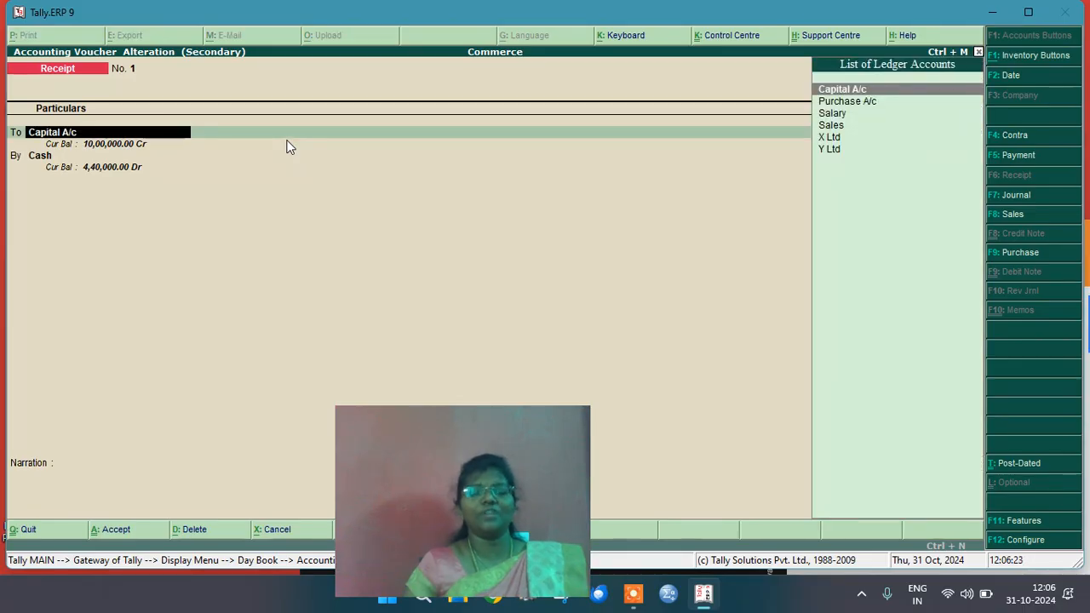
key("BackSpace")
key("Escape")
key("y")
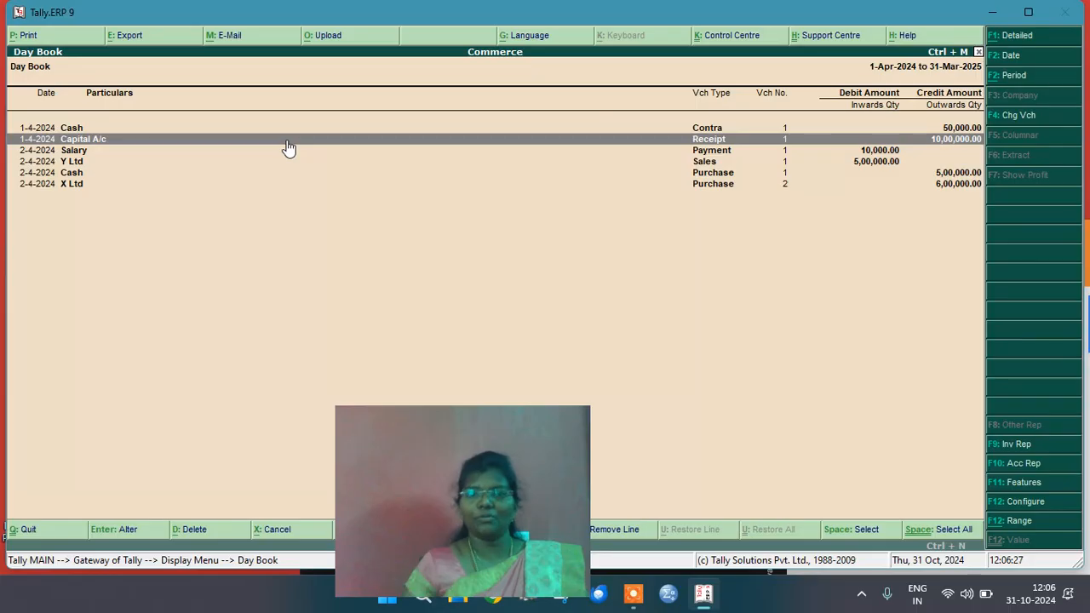
key("Escape")
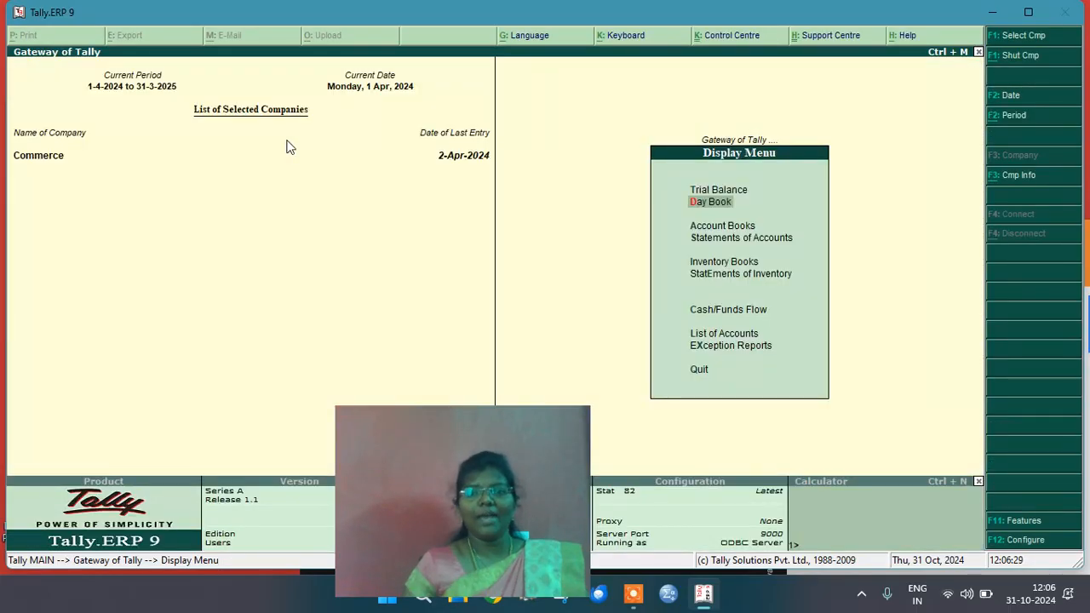
key("Escape")
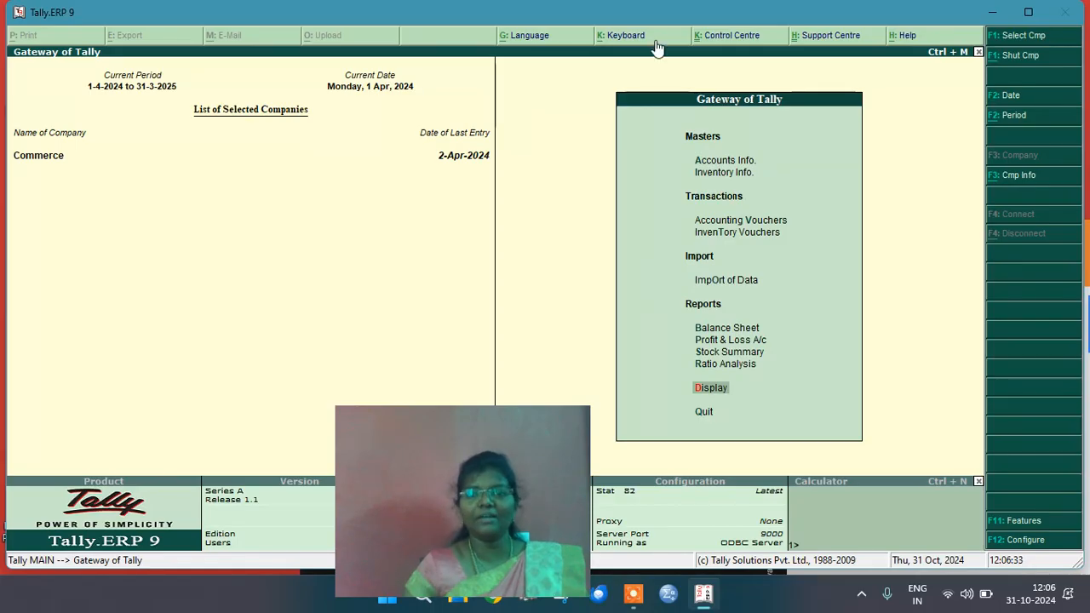
- Display the Balance Sheet of Commerce, close it, and display the Profit & Loss A/c
left_click(737, 328)
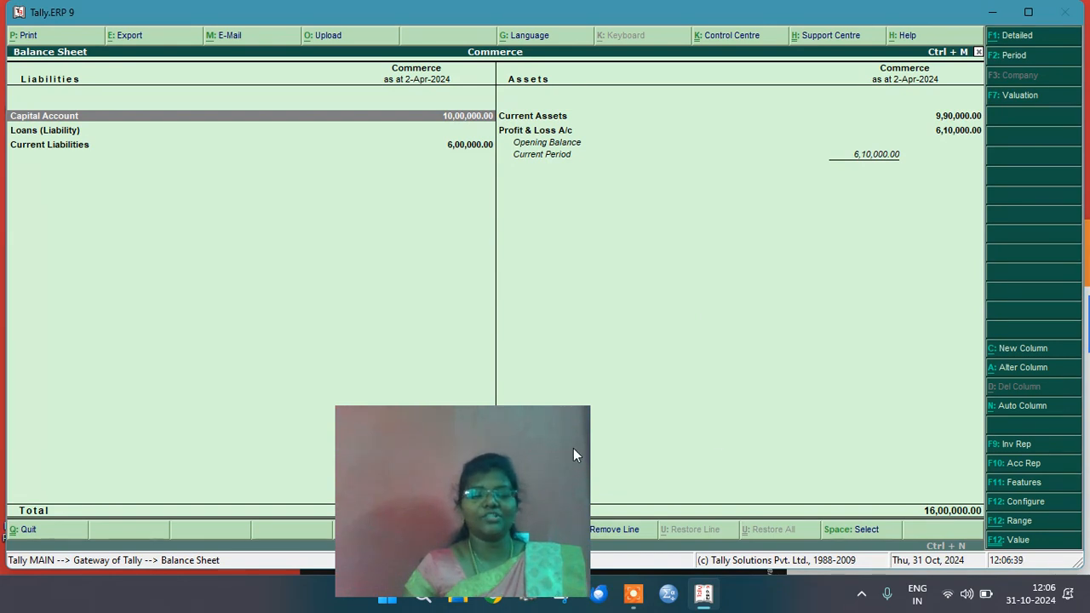
key("Escape")
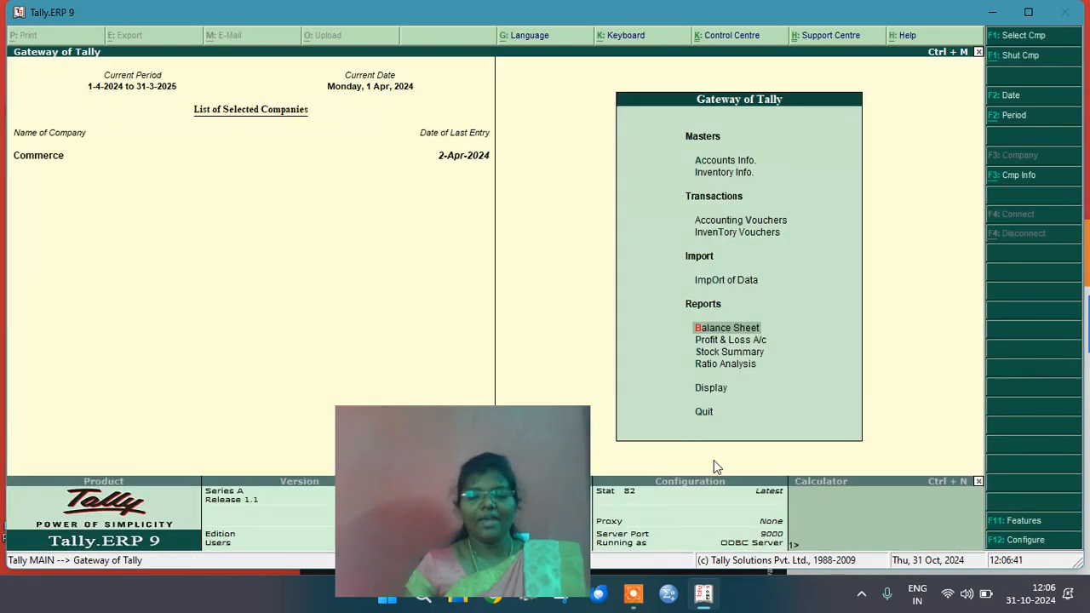
key("Down")
key("Return")
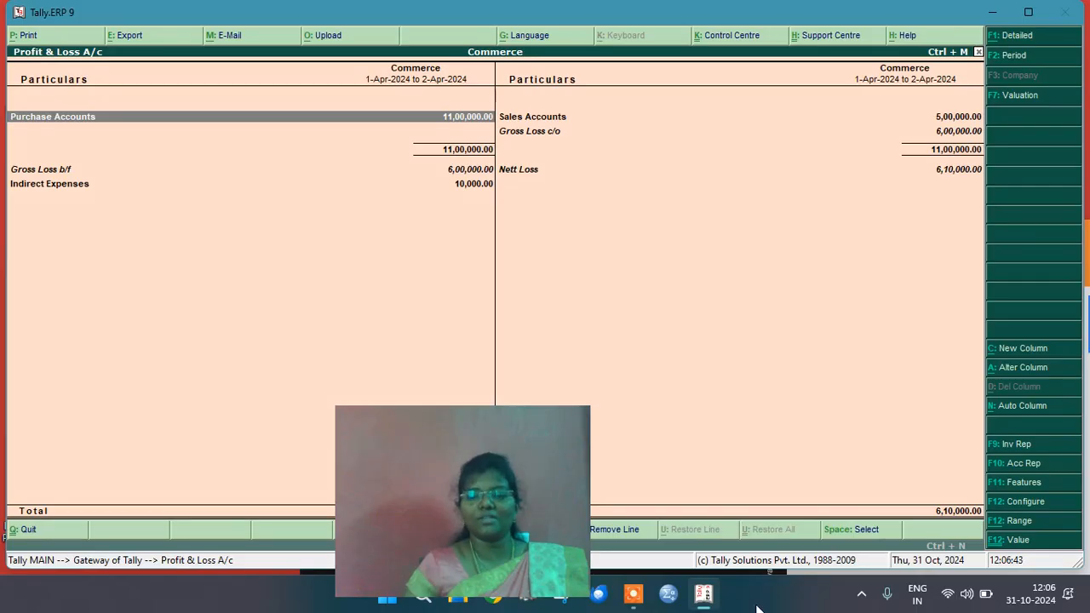
left_click(633, 595)
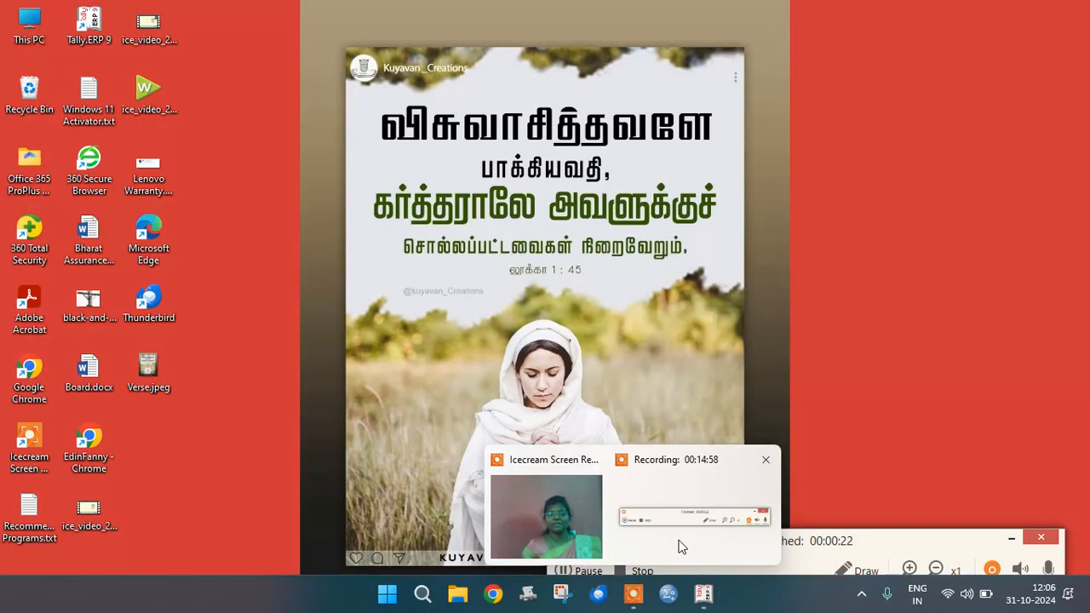
left_click(679, 545)
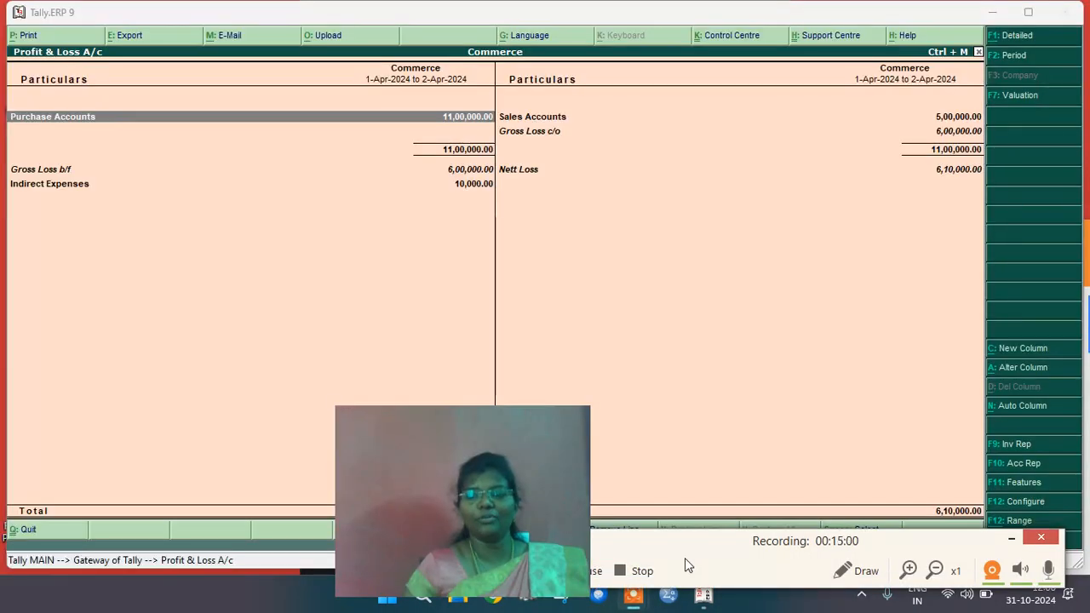
left_click_drag(540, 479, 832, 171)
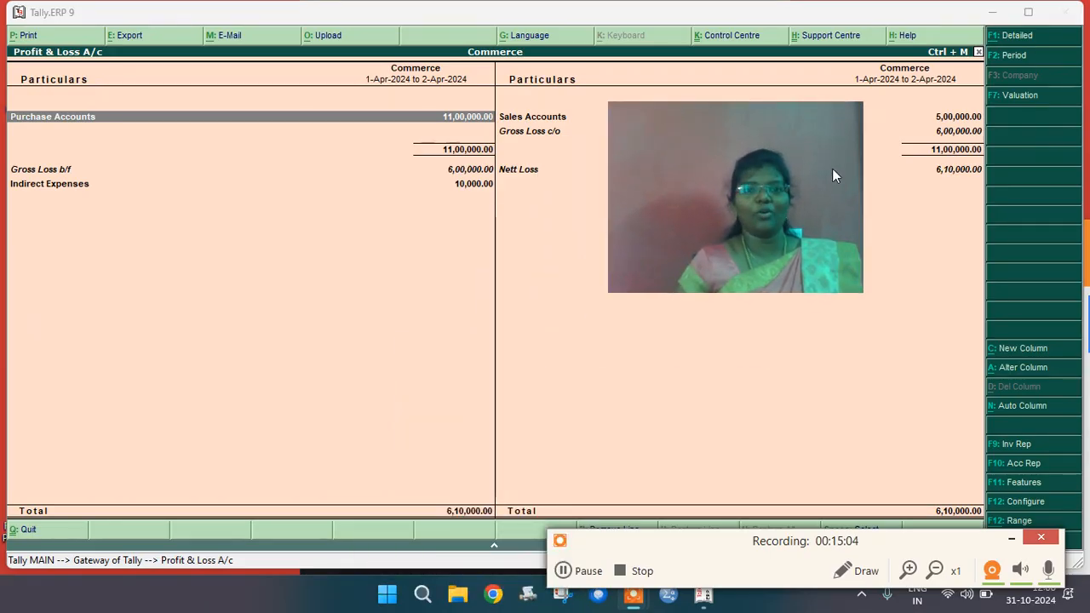